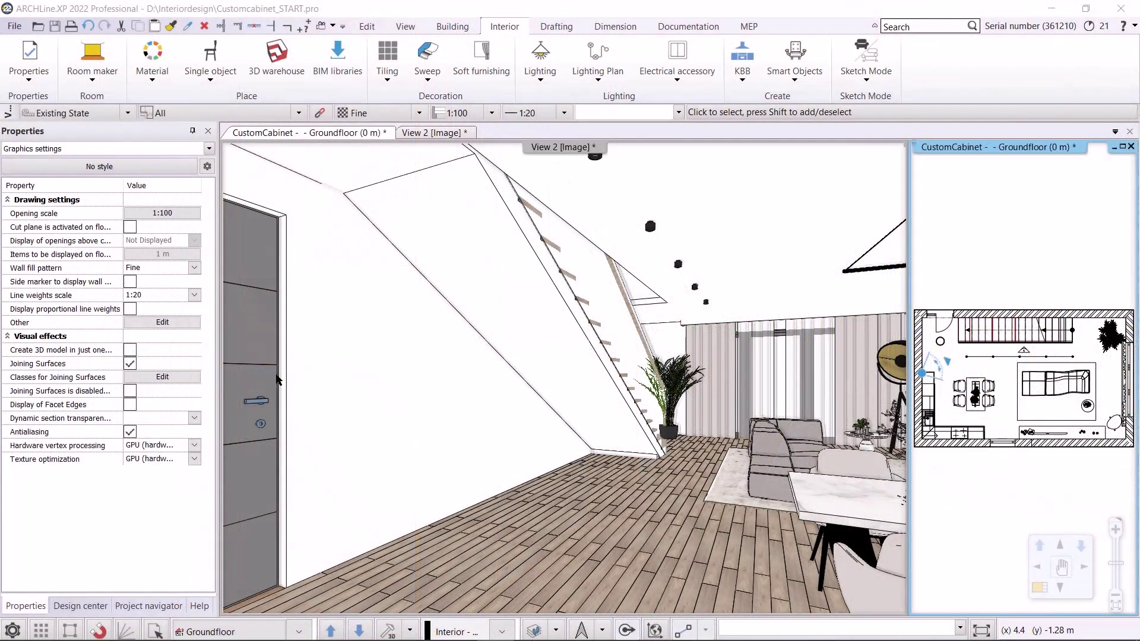
# Make the ground floor plan the large working view and fit the whole plan in it
pyautogui.click(478, 133)
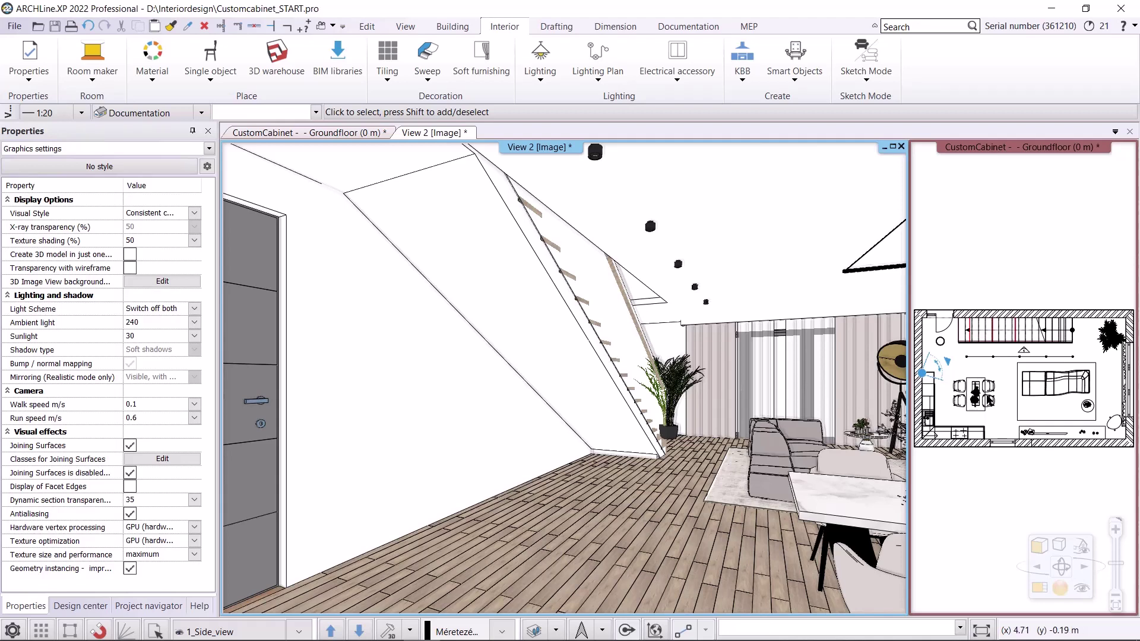
pyautogui.click(1015, 486)
pyautogui.click(1037, 587)
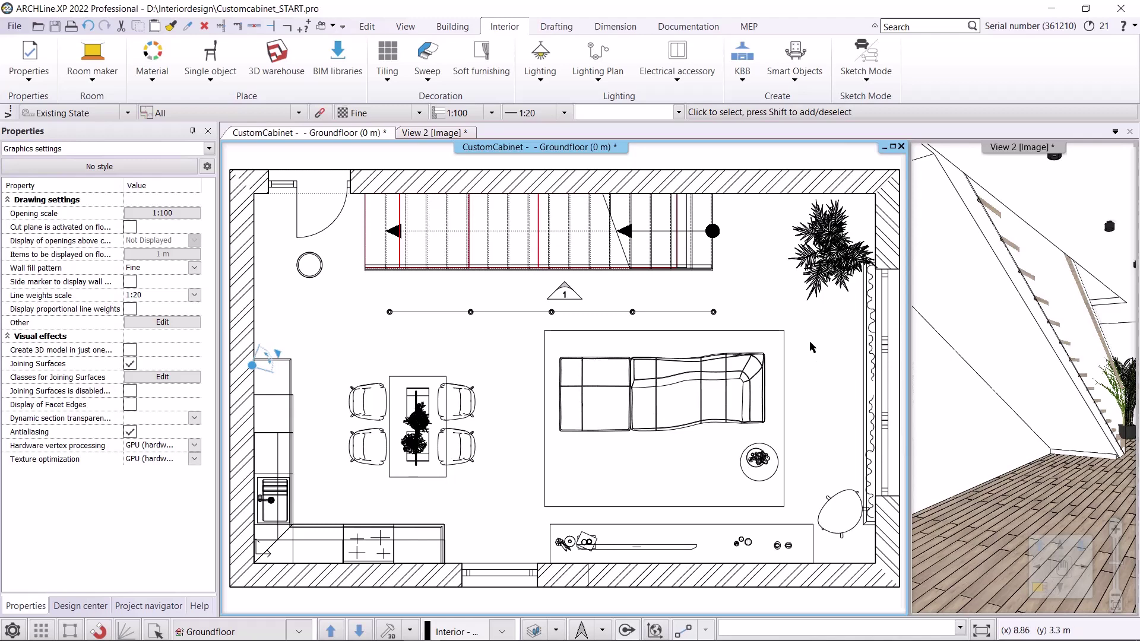
# Configure the wall view properties to use Vector drawing as the representation mode
pyautogui.click(677, 29)
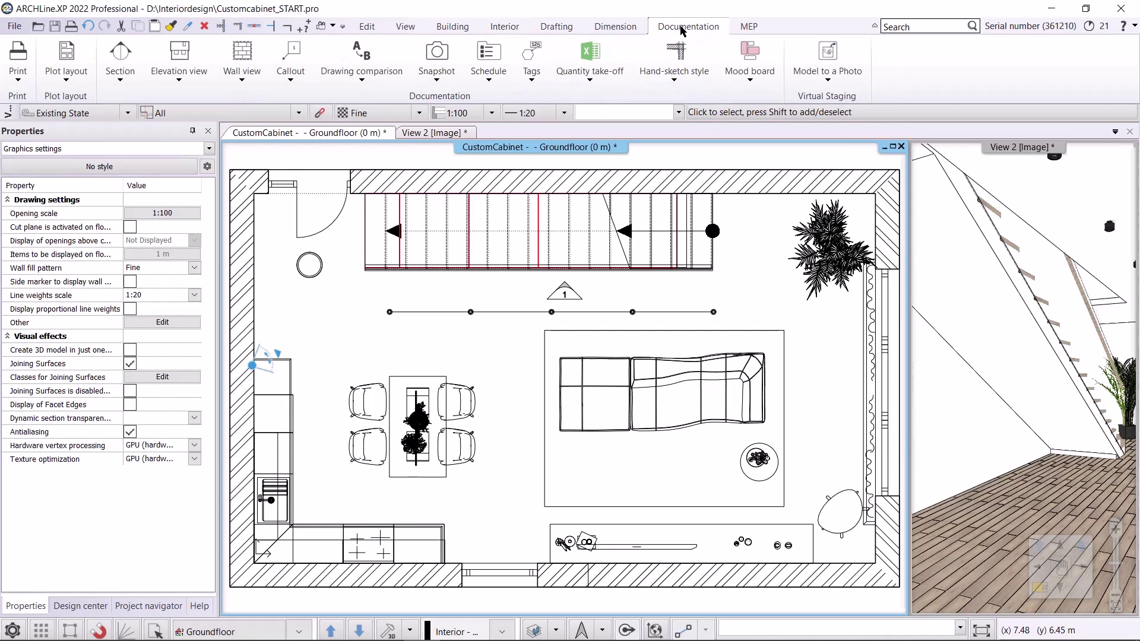
pyautogui.click(241, 71)
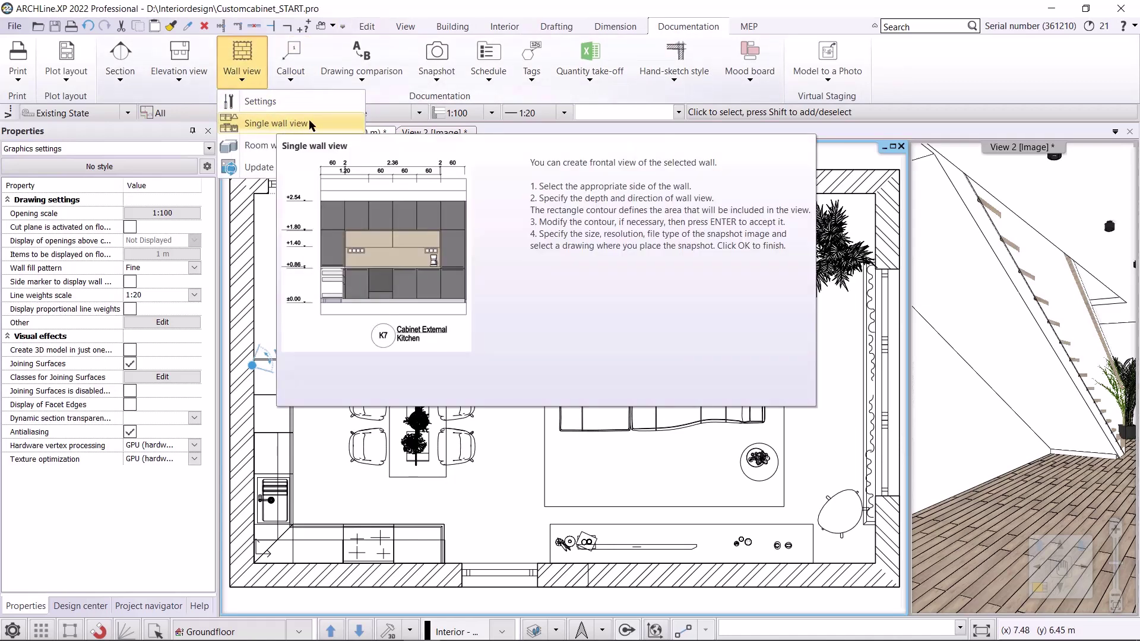
pyautogui.click(276, 109)
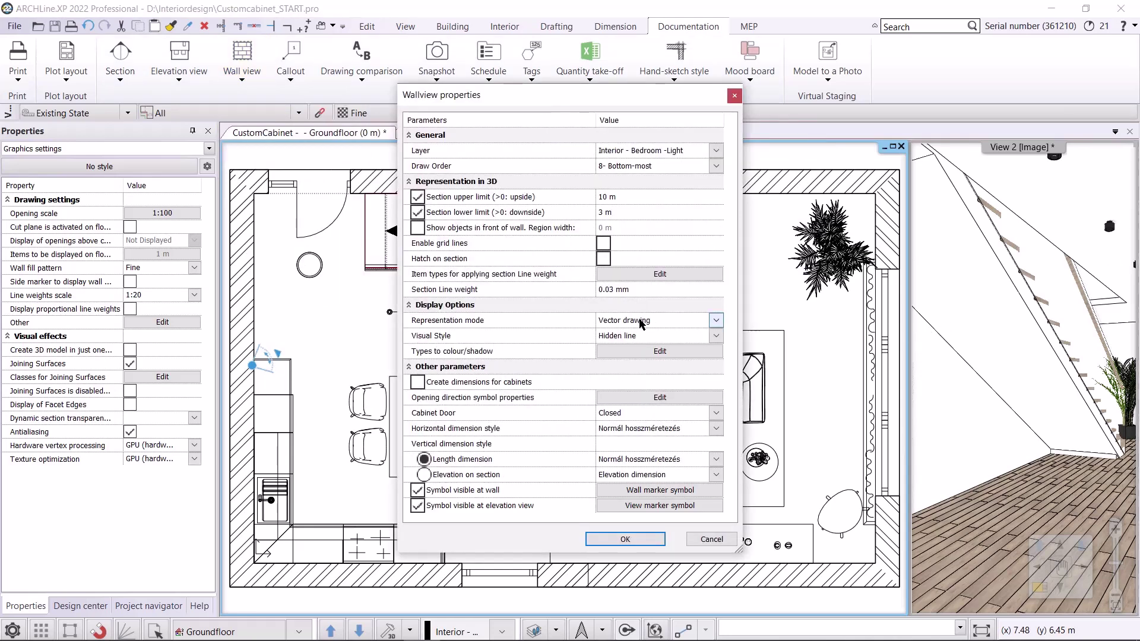
pyautogui.click(716, 319)
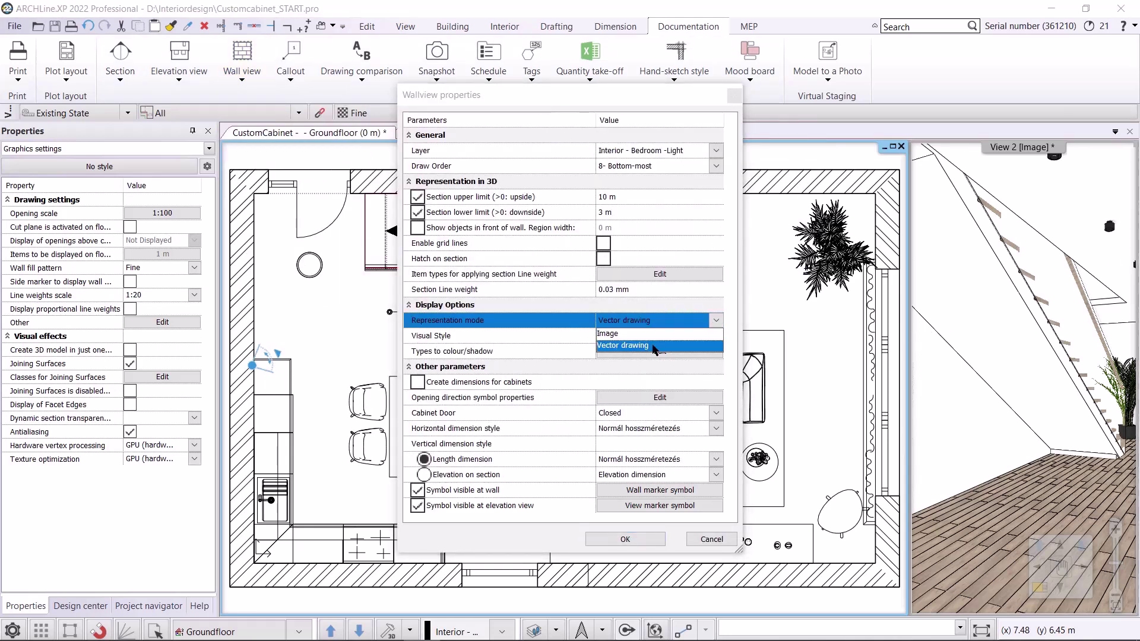
pyautogui.click(653, 346)
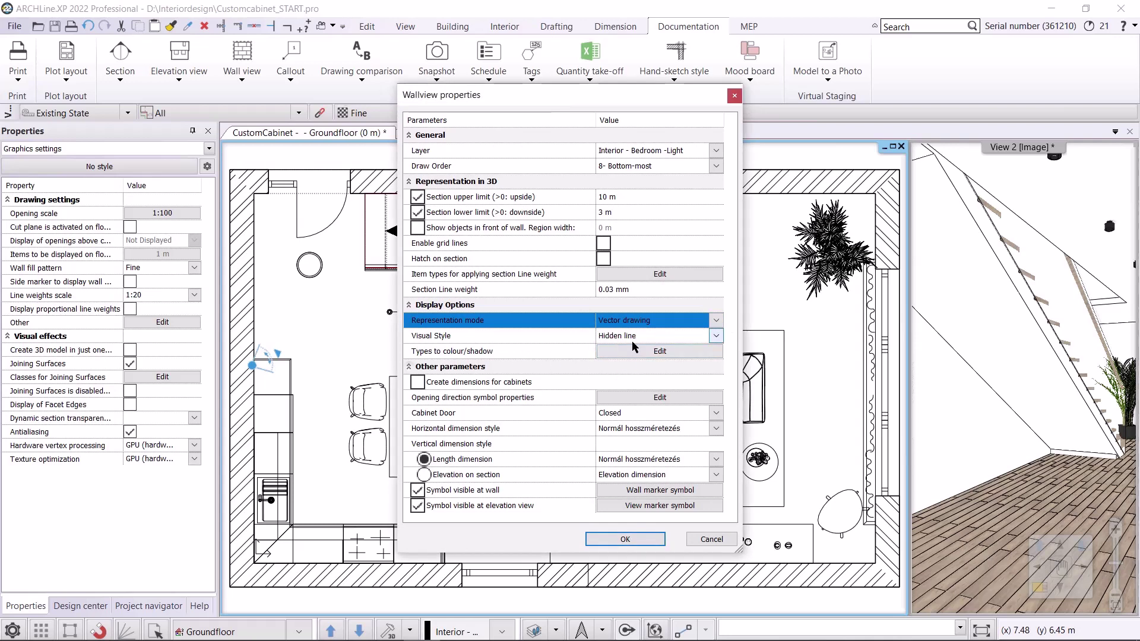
pyautogui.click(631, 542)
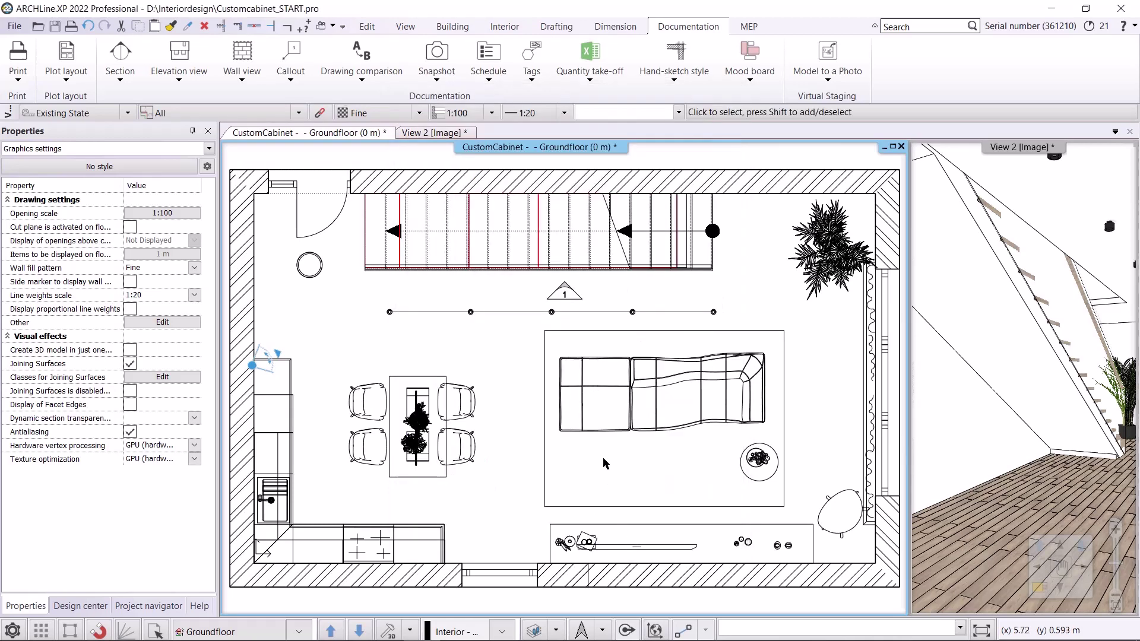
# Start a single wall view of the wall behind the staircase, with its depth reaching past the stairs
pyautogui.click(243, 85)
pyautogui.click(261, 170)
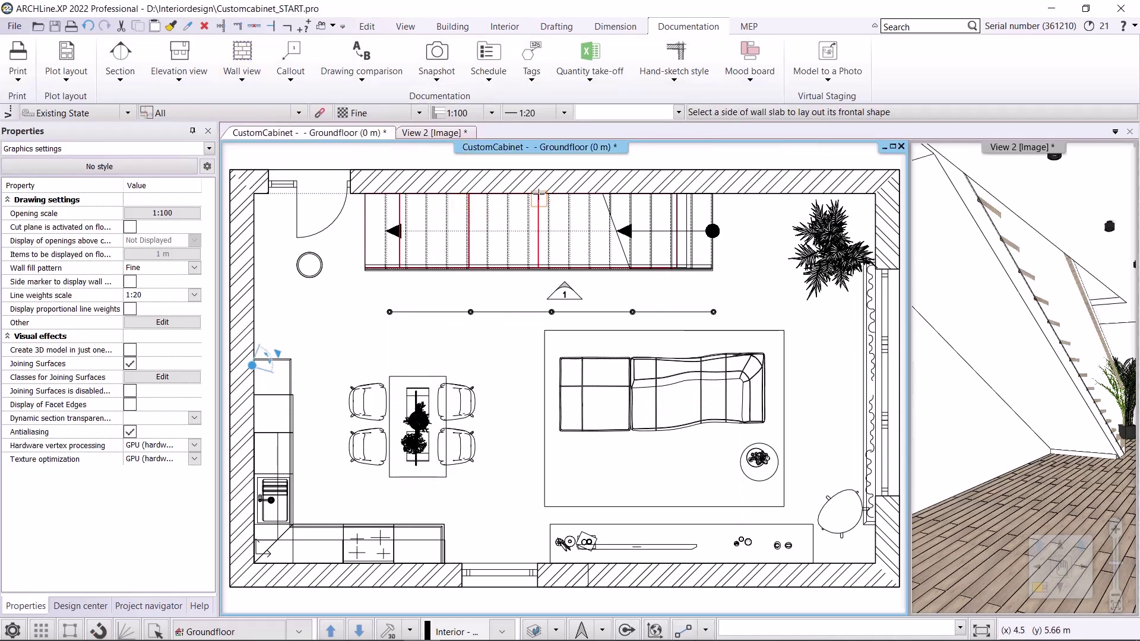
pyautogui.click(577, 252)
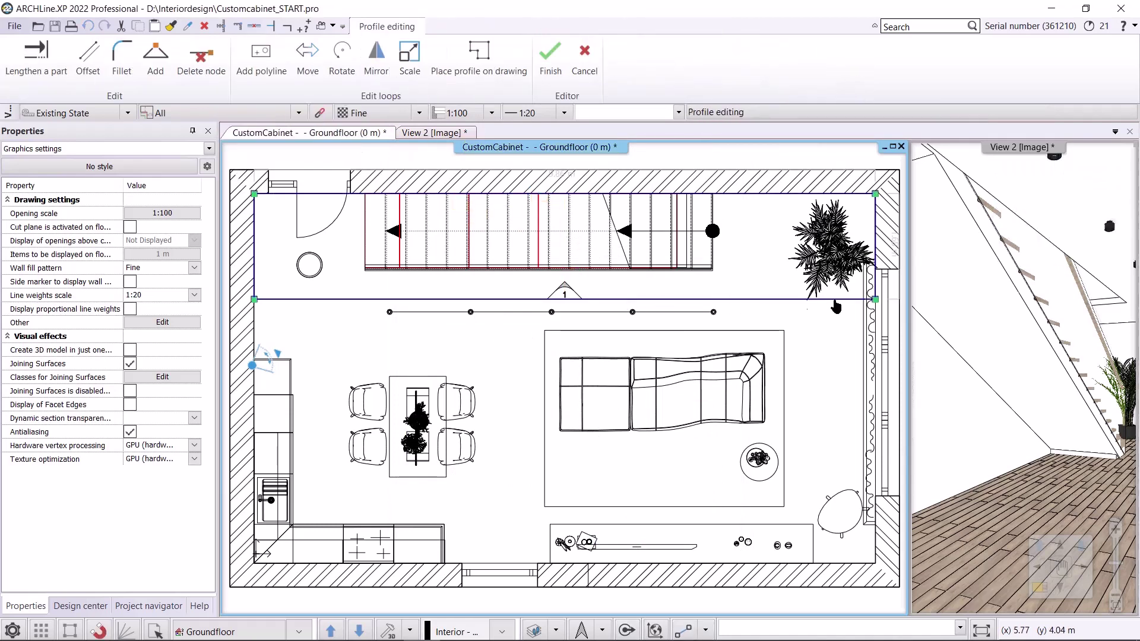
# Narrow the wall view contour on both sides to just beyond the ends of the staircase and accept it
pyautogui.click(877, 226)
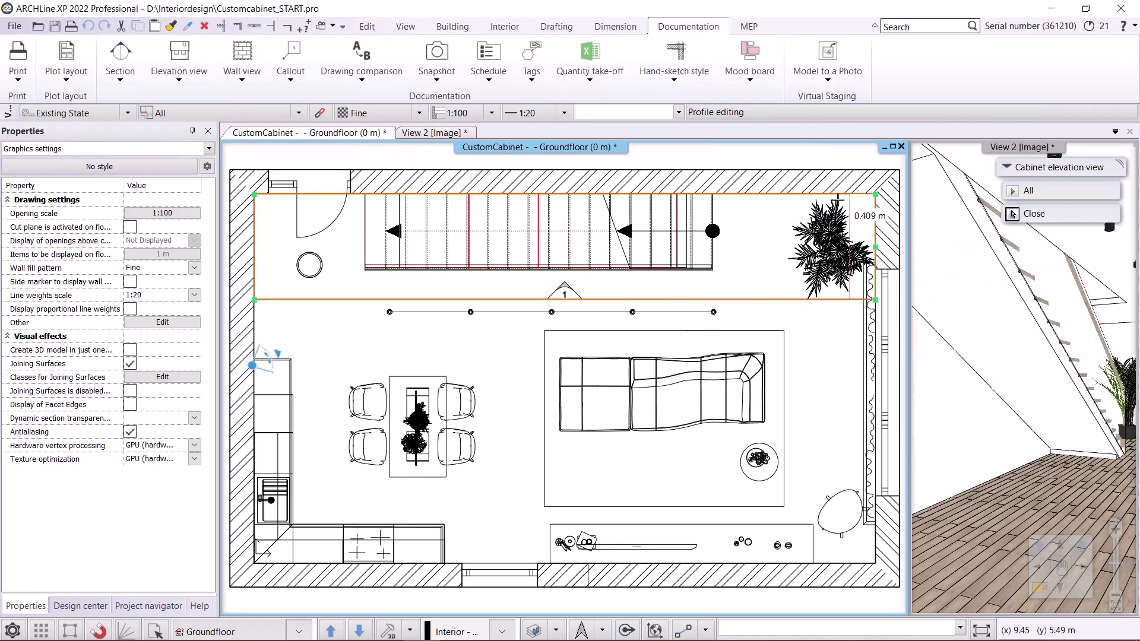
pyautogui.click(726, 232)
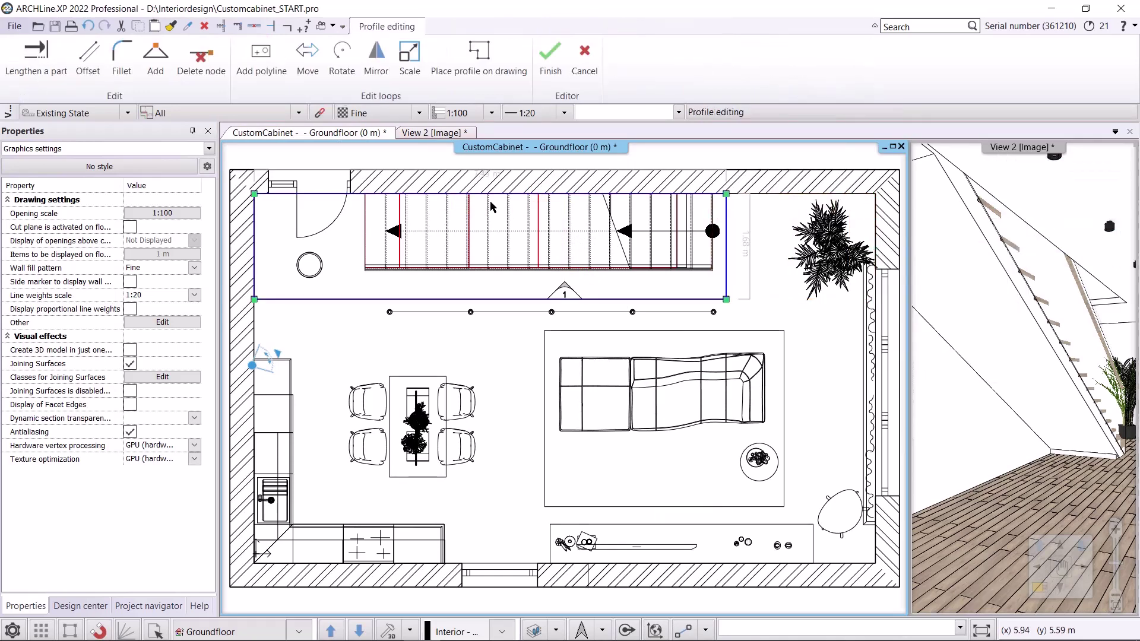
pyautogui.click(255, 224)
pyautogui.click(348, 232)
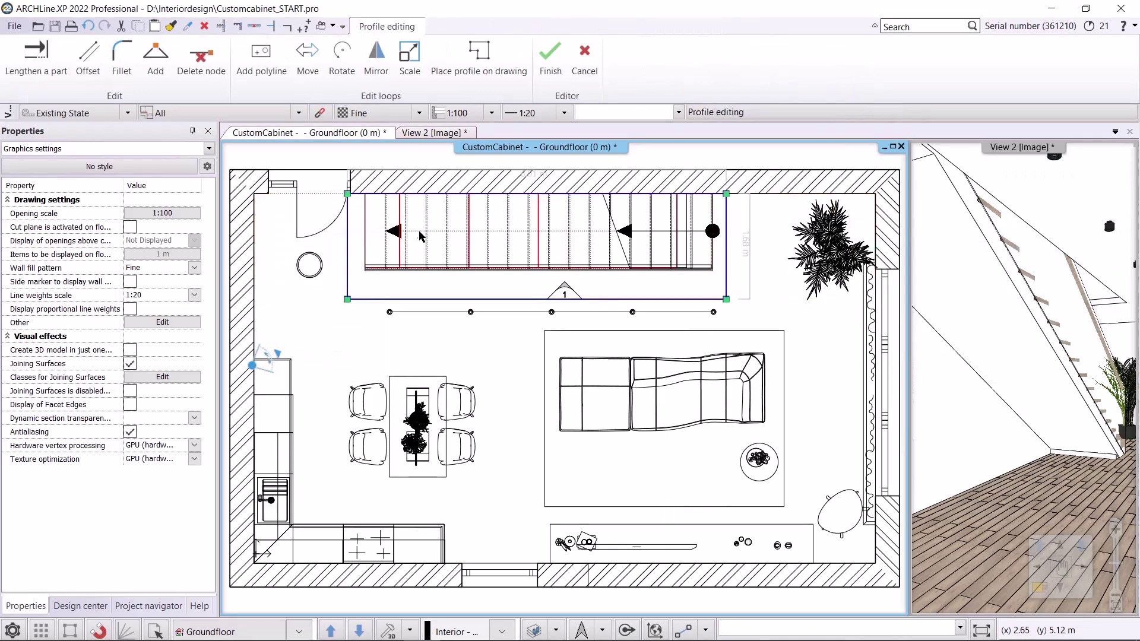
pyautogui.press('Return')
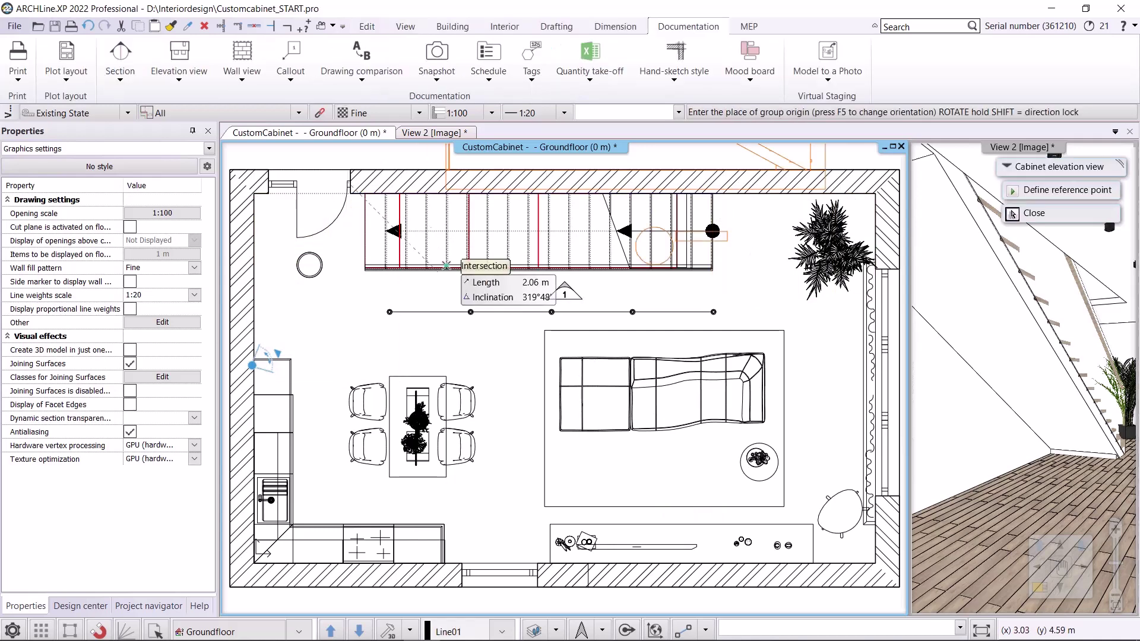
# Place the generated wall view in the empty area beside the floor plan and end the command
pyautogui.scroll(-4, 522, 416)
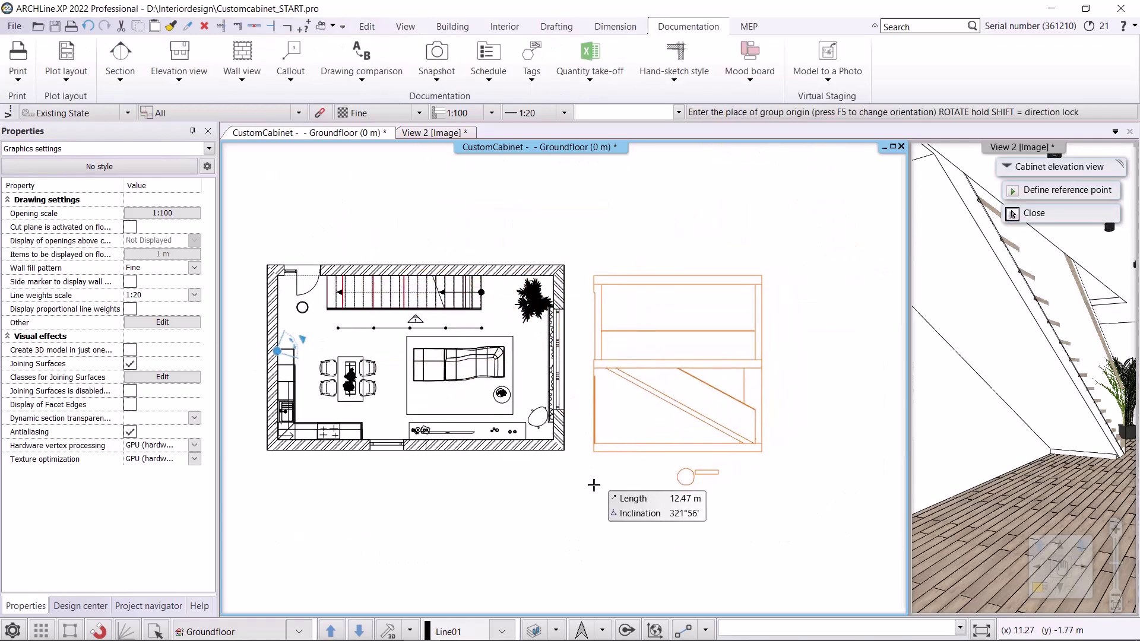
pyautogui.click(677, 471)
pyautogui.scroll(3, 676, 451)
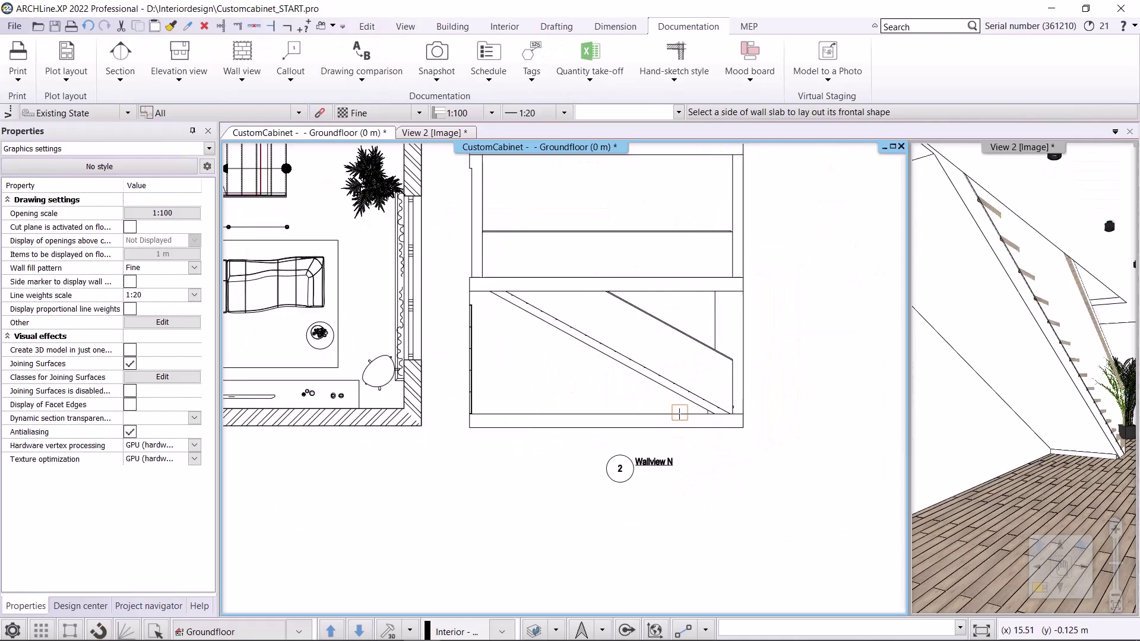
pyautogui.press('Escape')
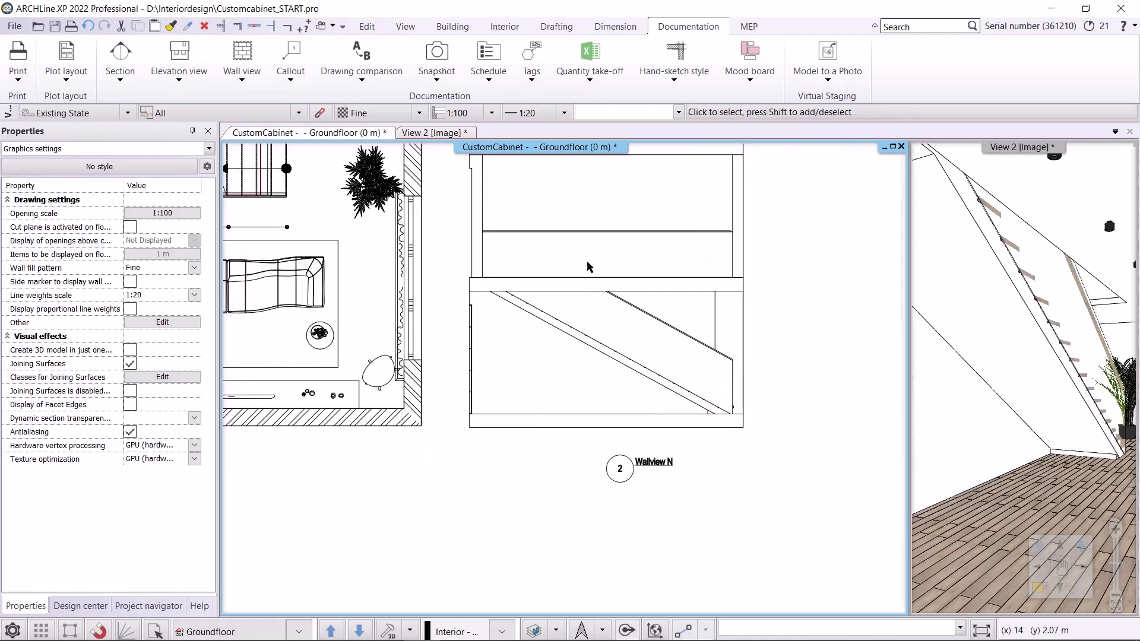
# Draw a closed polyline about 0.55 m wide for the tallest cabinet, from the wall view's inner wall edge, following floor, stair underside and ceiling
pyautogui.click(557, 26)
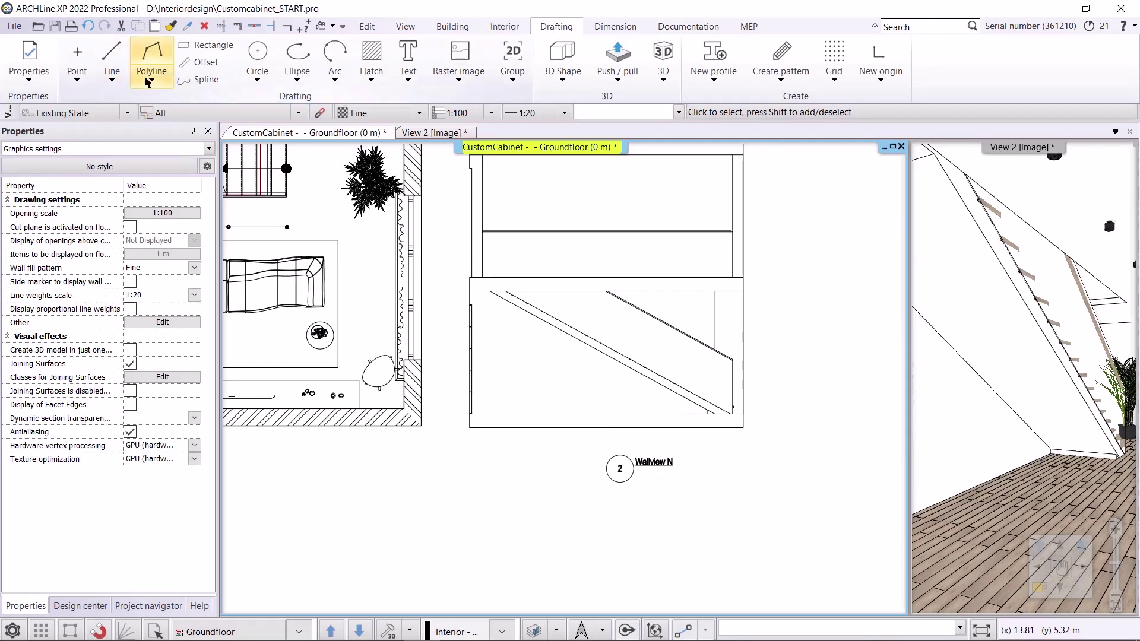
pyautogui.click(151, 76)
pyautogui.click(178, 103)
pyautogui.scroll(2, 540, 300)
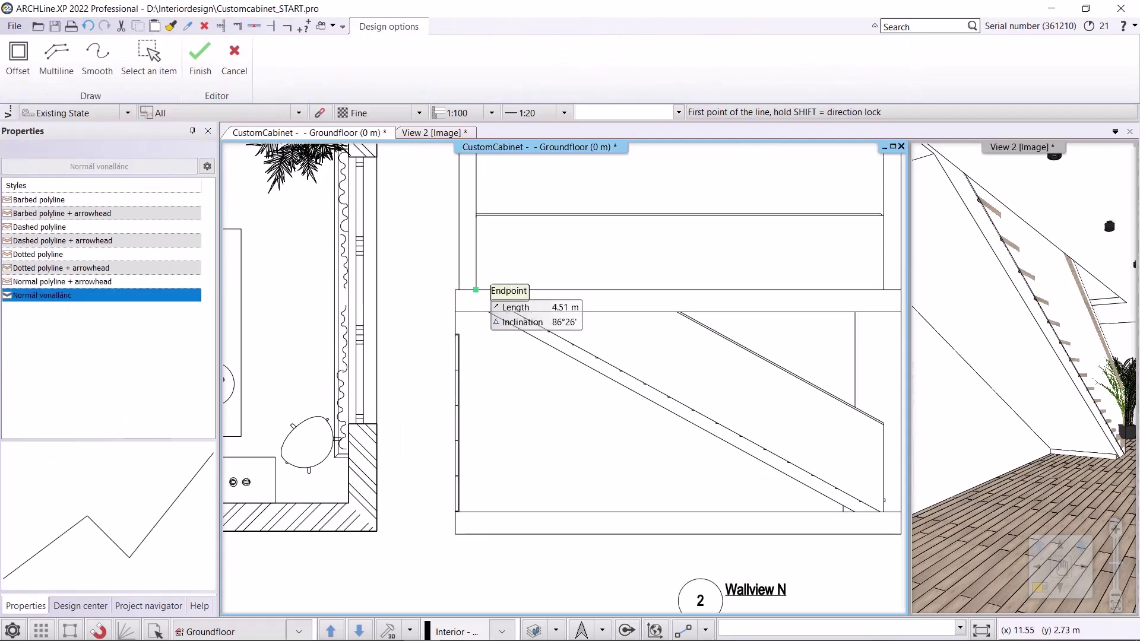
pyautogui.click(476, 312)
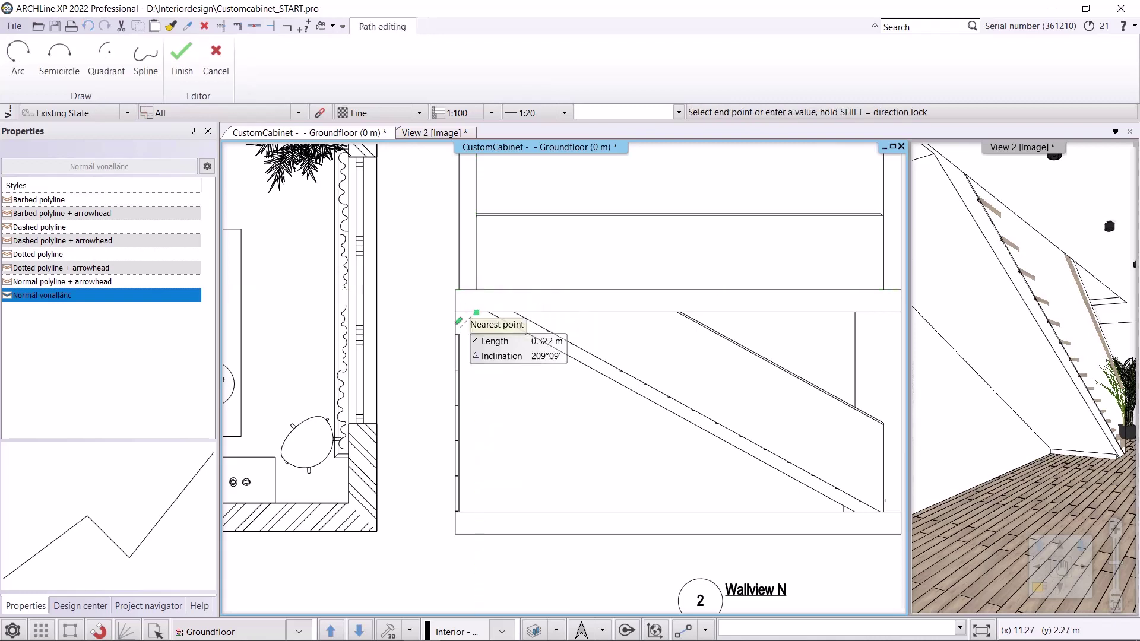
pyautogui.click(475, 512)
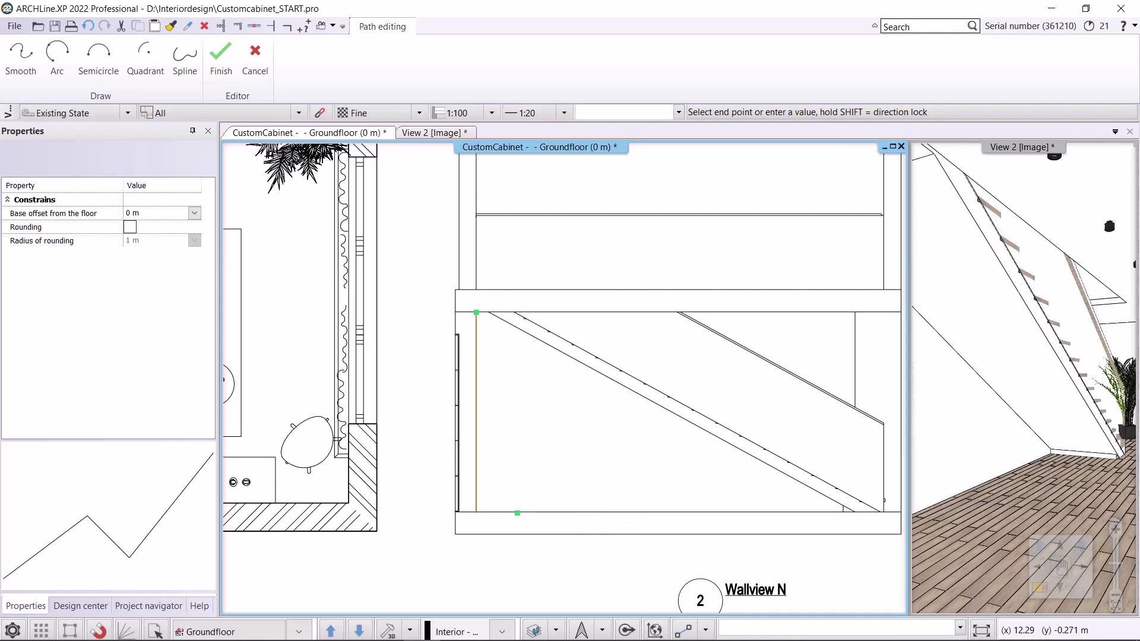
pyautogui.click(517, 513)
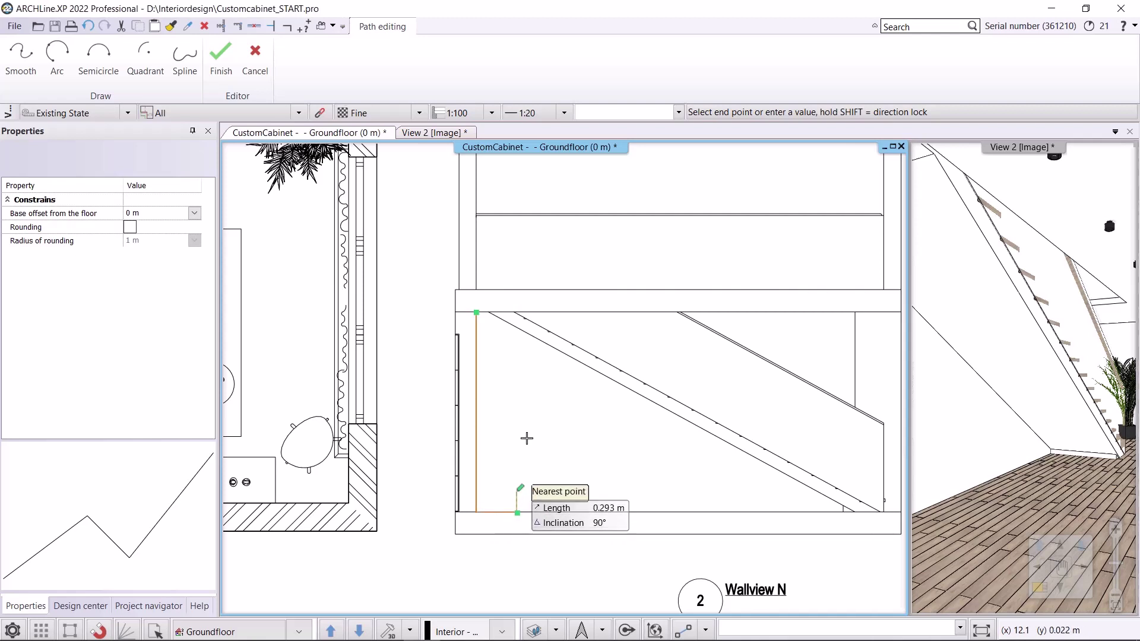
pyautogui.click(517, 328)
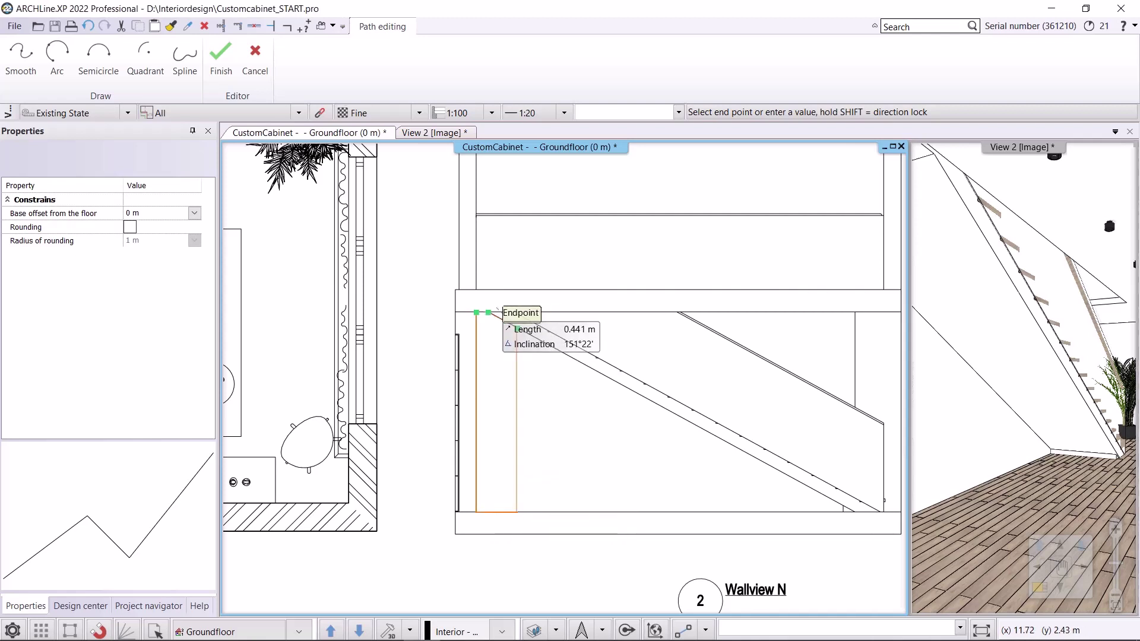
pyautogui.click(488, 312)
pyautogui.scroll(2, 487, 314)
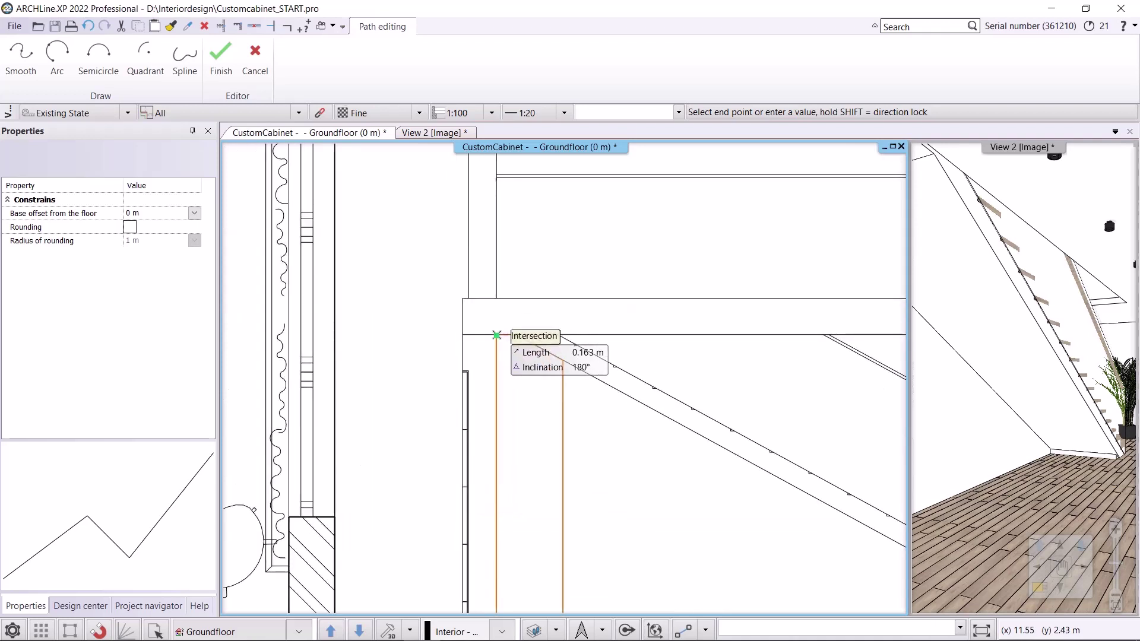
pyautogui.scroll(-3, 561, 487)
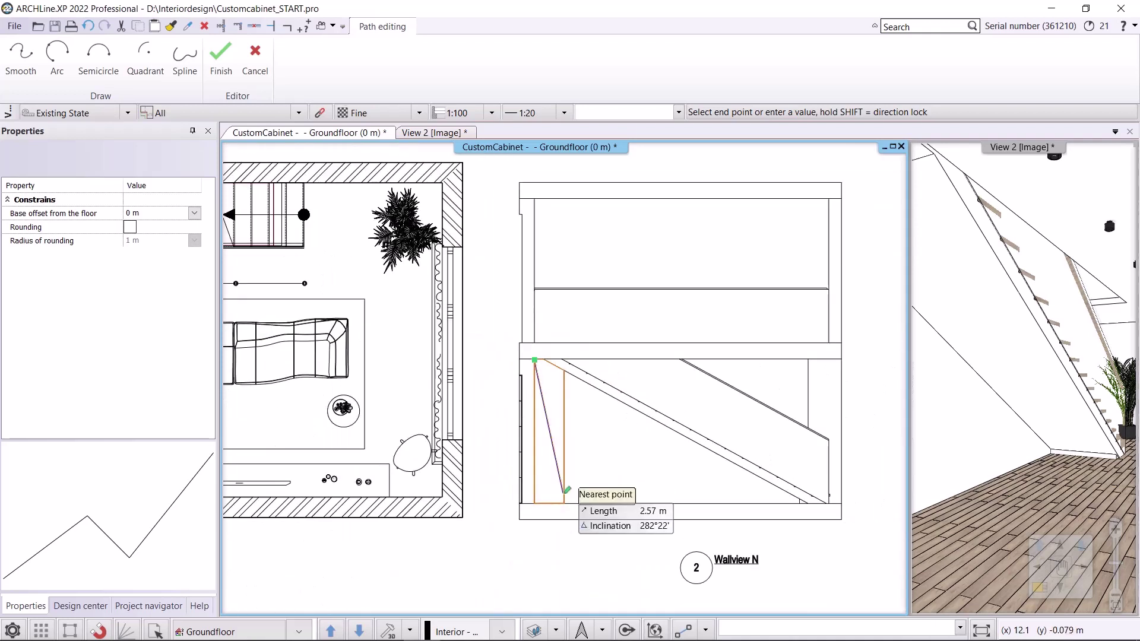
pyautogui.press('Return')
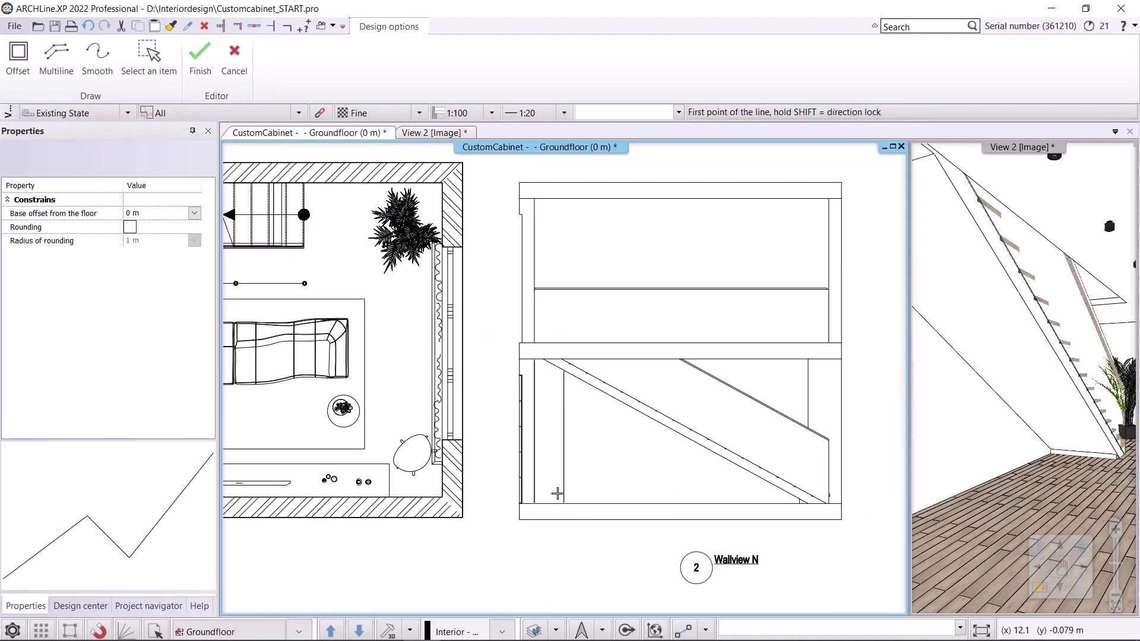
# Draw a second closed polyline 1.1 m wide adjoining the first outline, with its sloped top along the stair underside
pyautogui.click(564, 371)
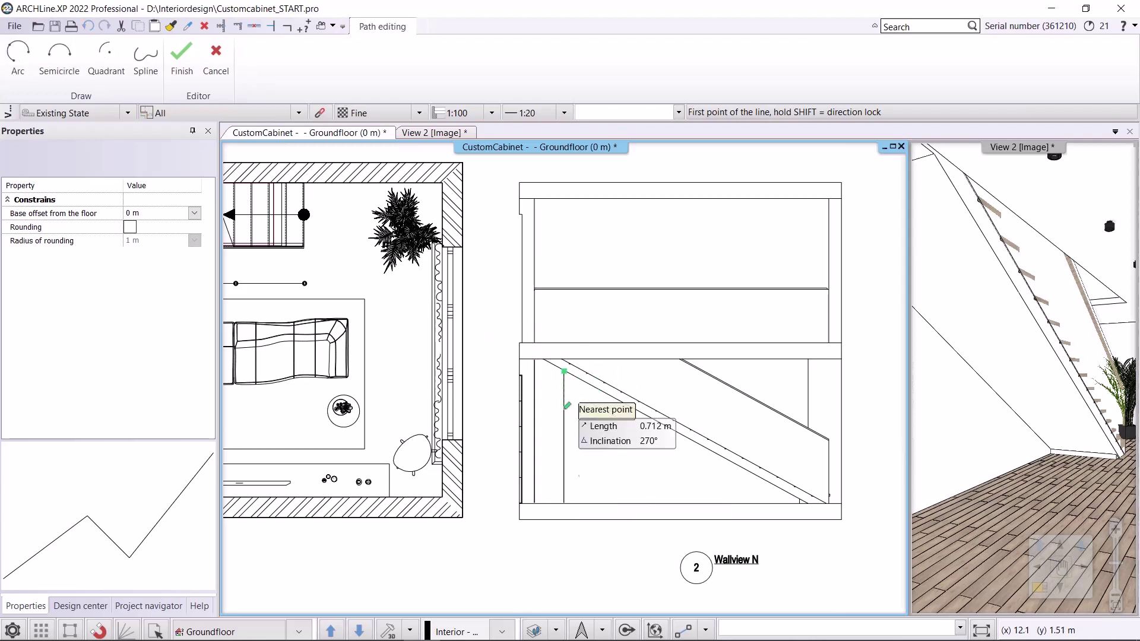
pyautogui.click(563, 504)
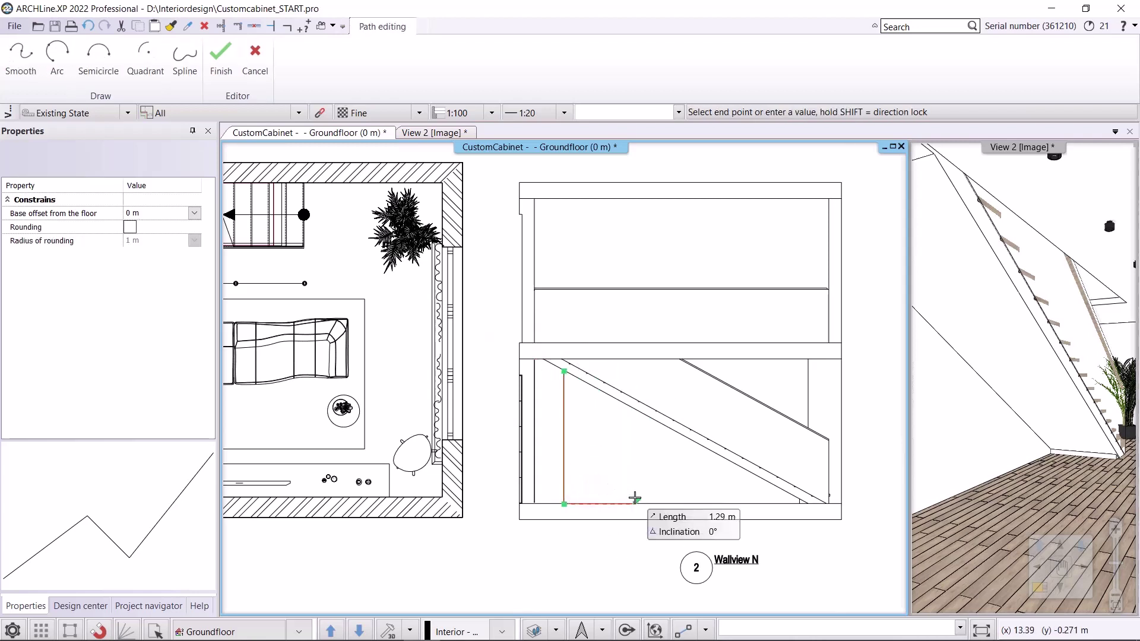
pyautogui.write('1.2')
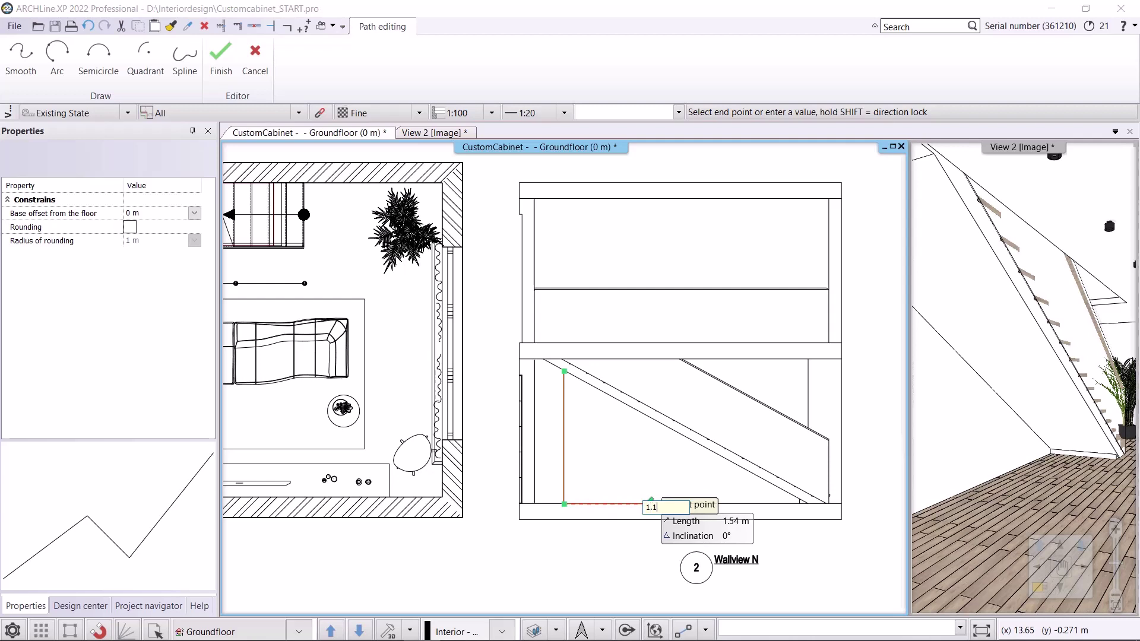
pyautogui.press('Return')
pyautogui.scroll(2, 627, 458)
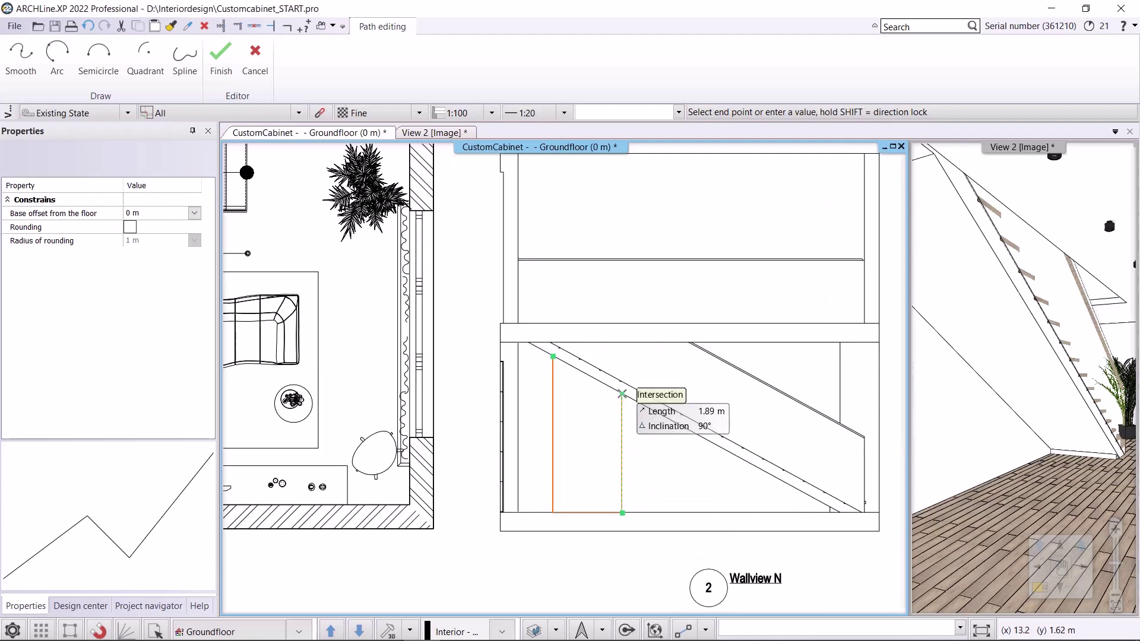
pyautogui.click(622, 393)
pyautogui.click(552, 356)
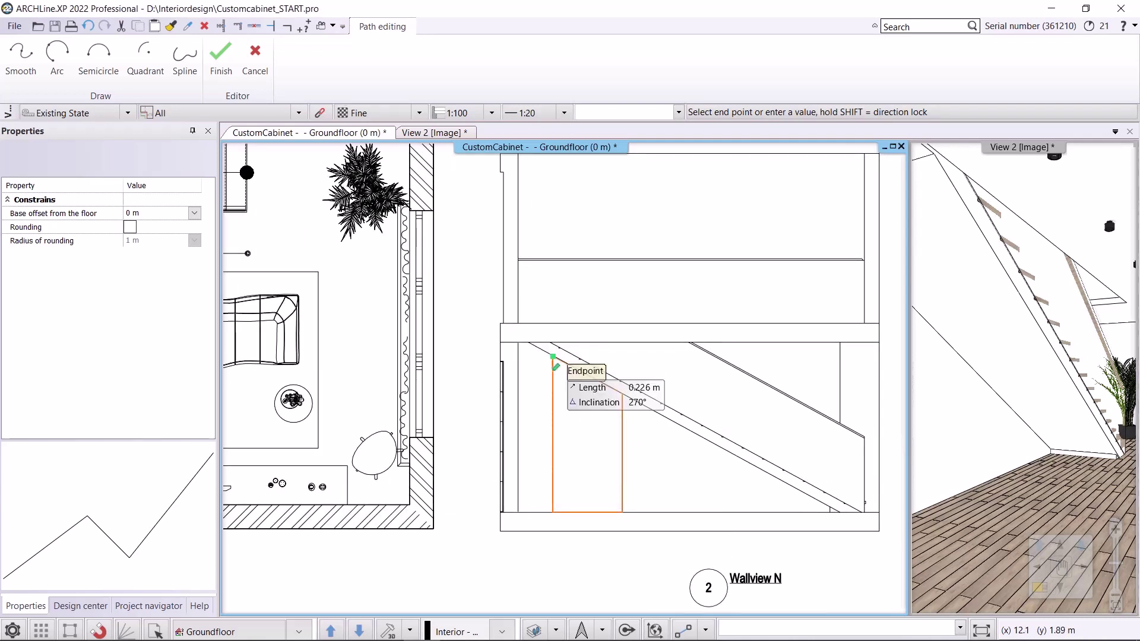
pyautogui.press('Return')
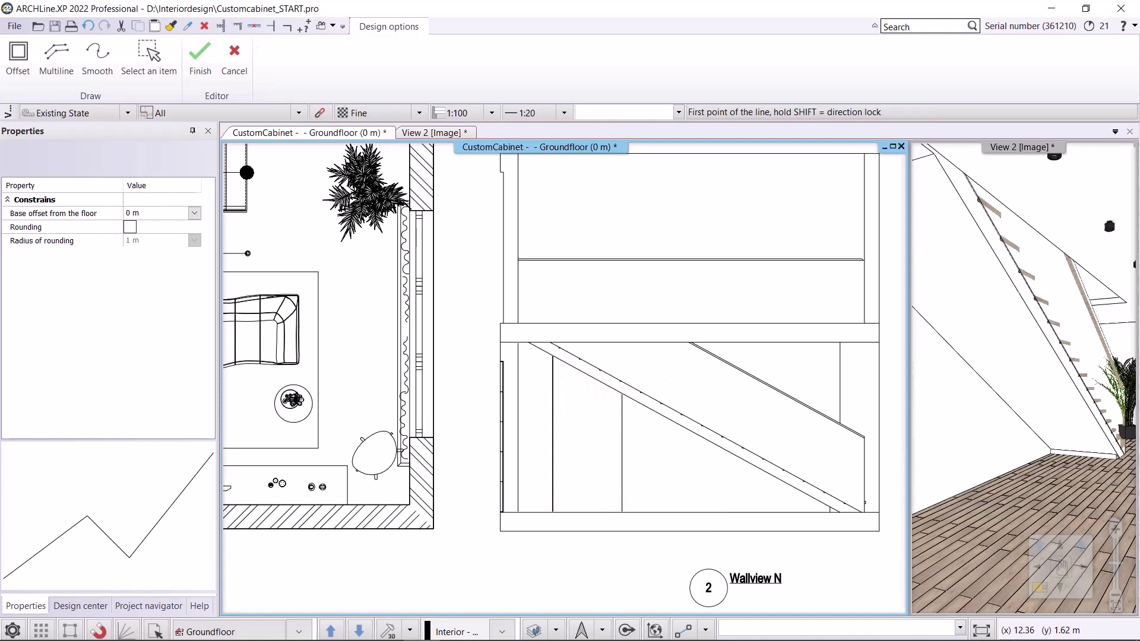
pyautogui.press('Escape')
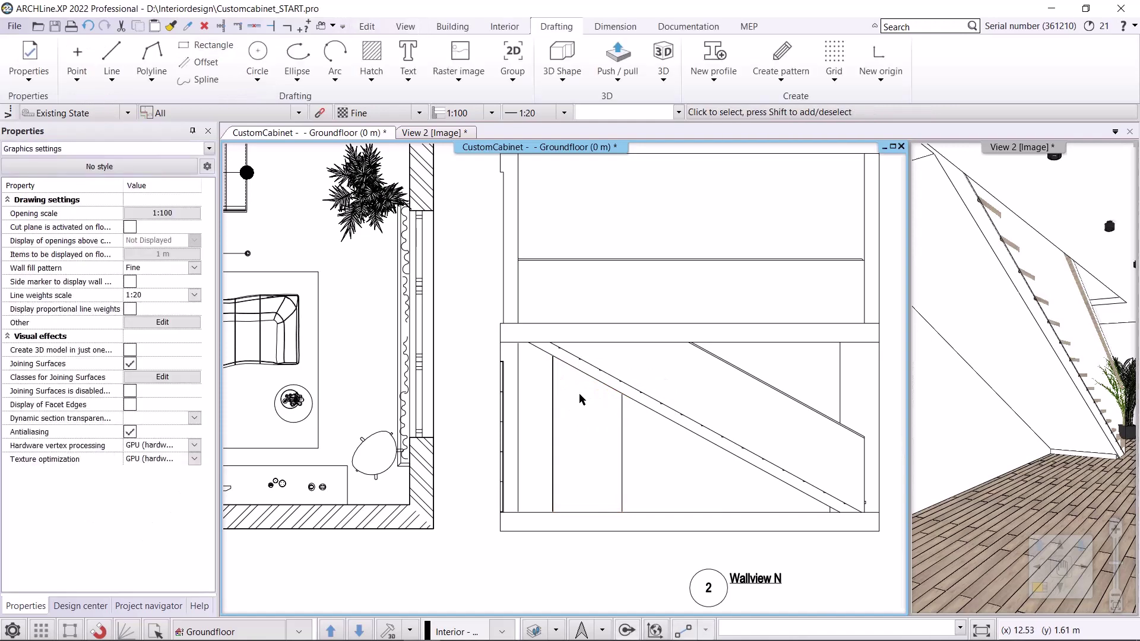
# Start a new KBB cabinet from the default unit and set its space for legs to 0 m
pyautogui.scroll(-3, 581, 398)
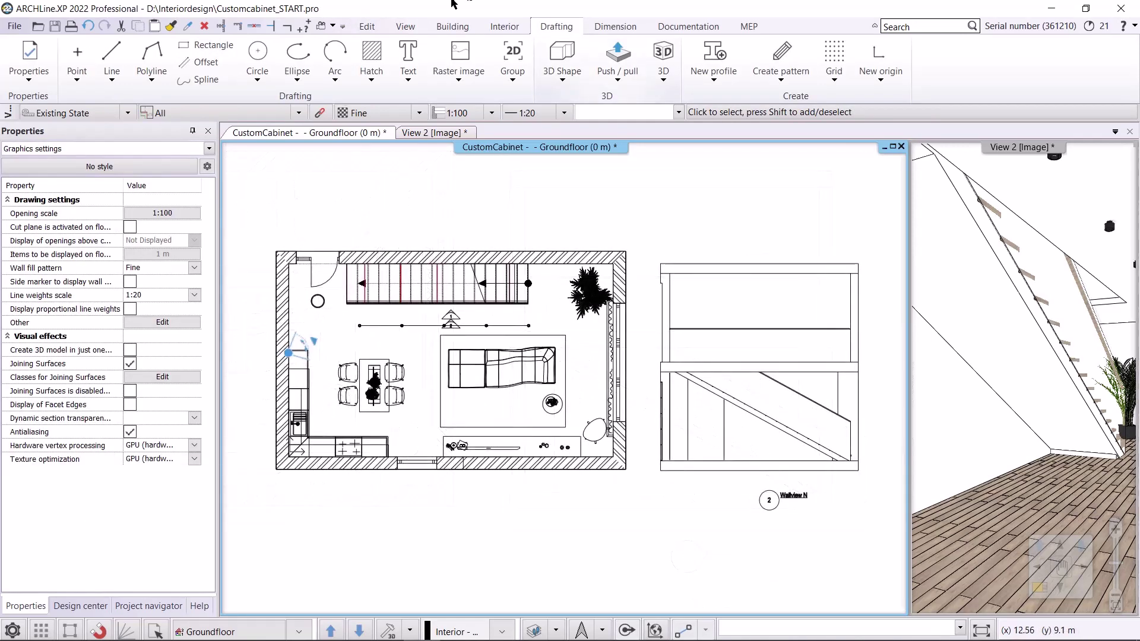
pyautogui.click(503, 26)
pyautogui.click(742, 60)
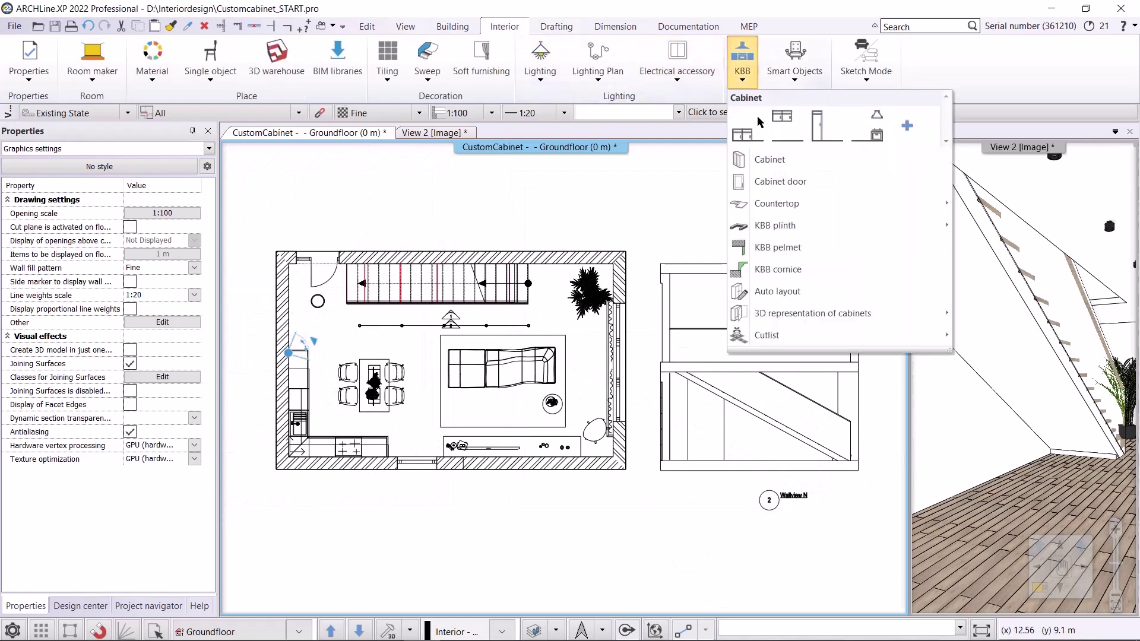
pyautogui.click(769, 159)
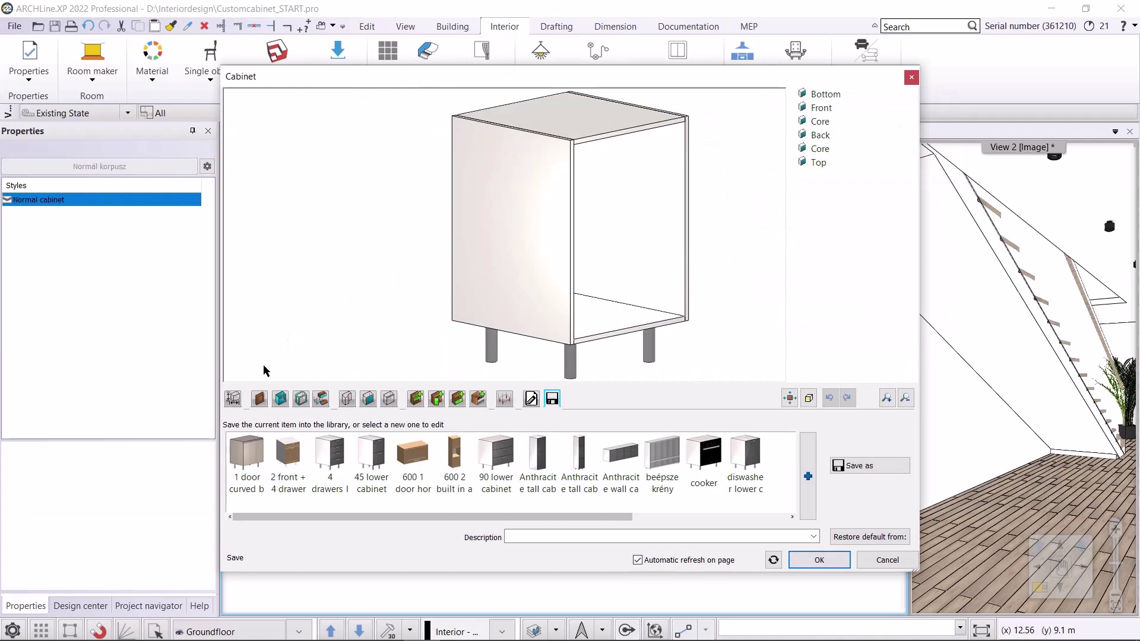
pyautogui.click(233, 398)
pyautogui.click(387, 506)
pyautogui.write('0')
pyautogui.press('Return')
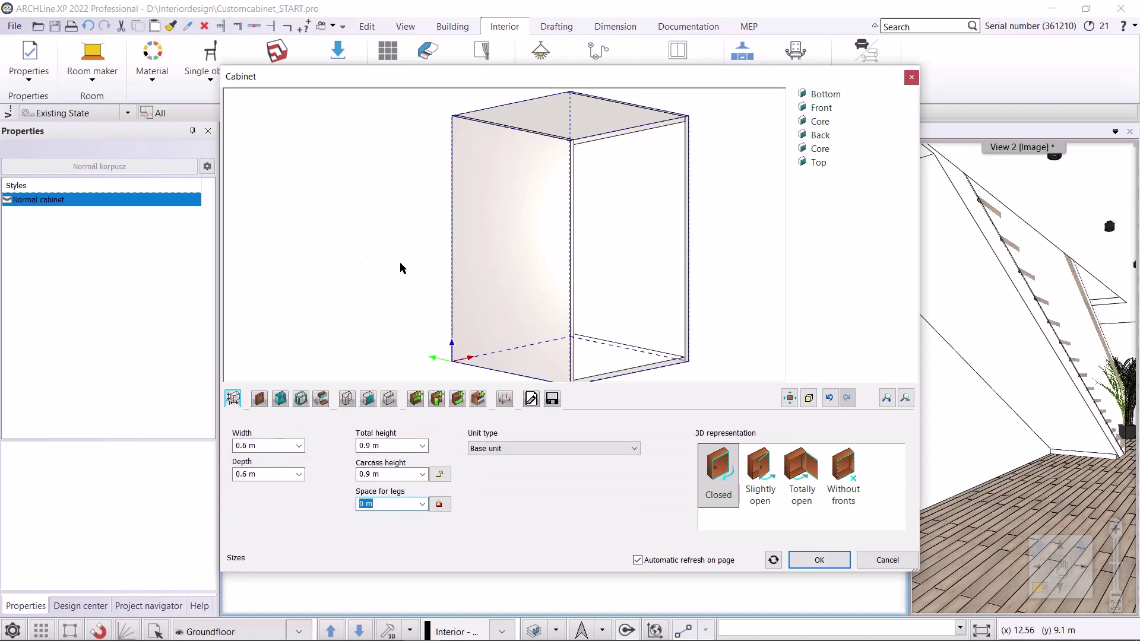
# Define the cabinet's form as a custom 3D shape, taking its front profile from the closed area inside the tallest cabinet outline
pyautogui.click(346, 398)
pyautogui.click(402, 453)
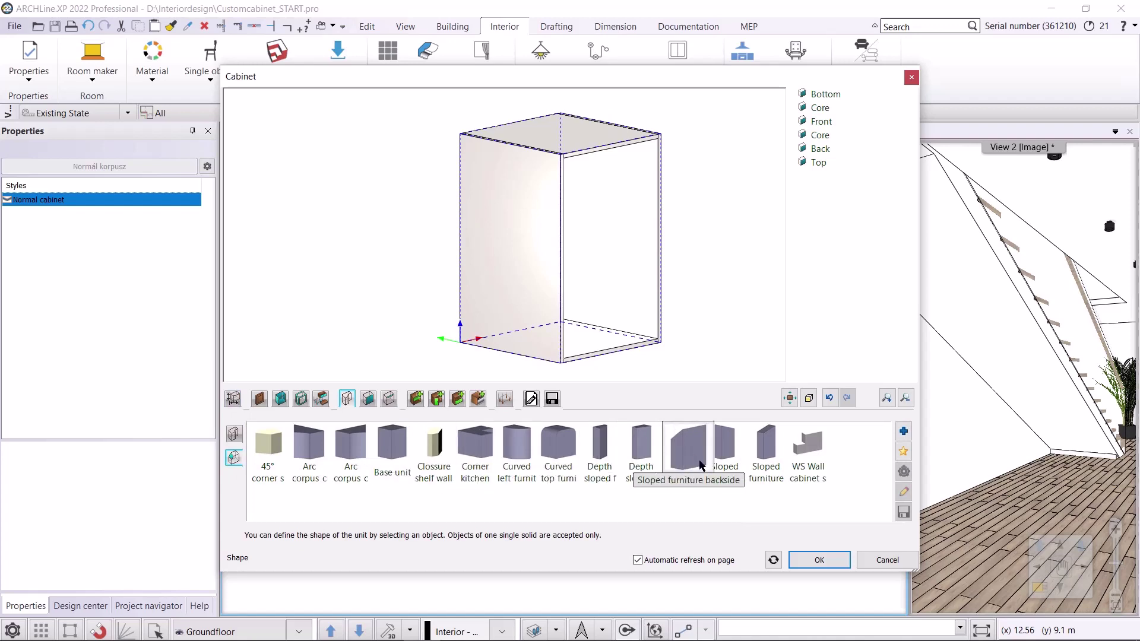
pyautogui.click(903, 452)
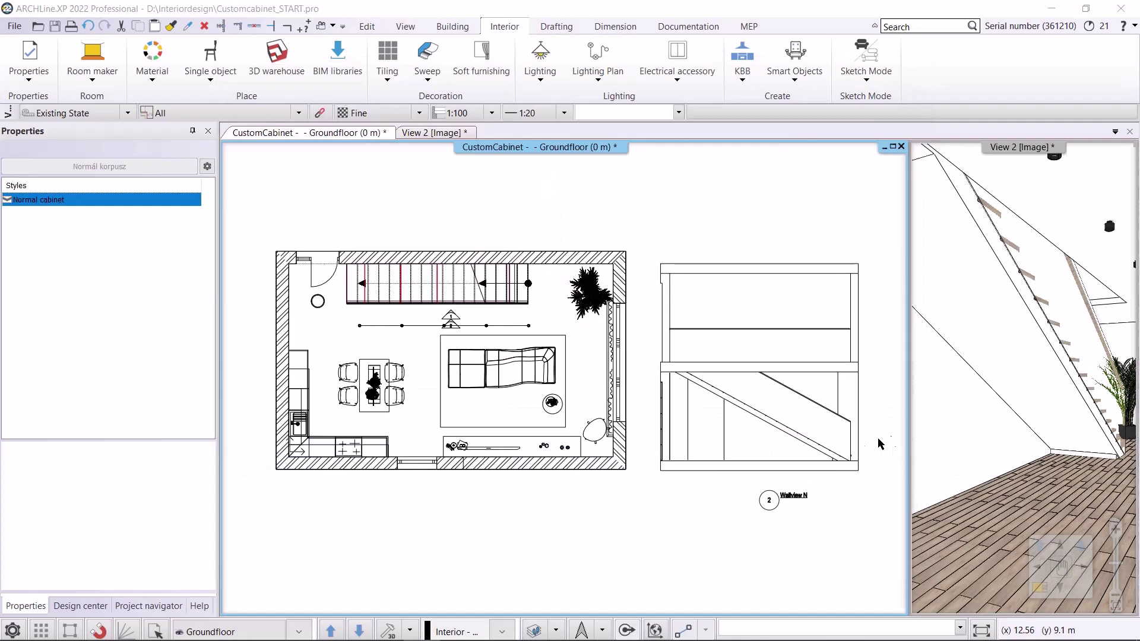
pyautogui.click(320, 461)
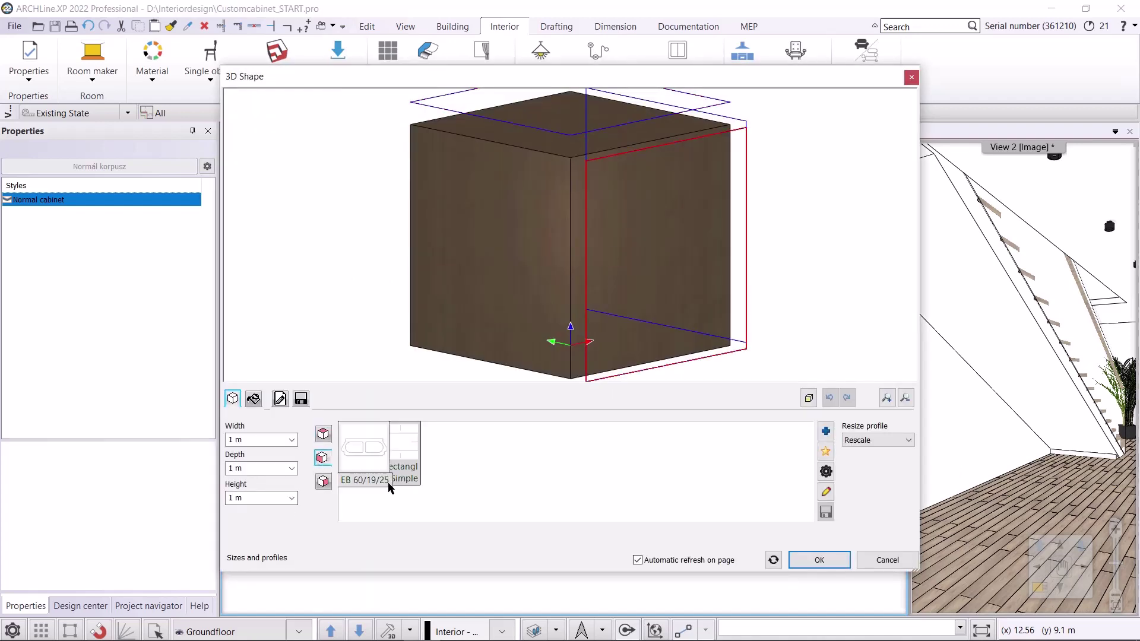
pyautogui.click(827, 452)
pyautogui.scroll(3, 771, 417)
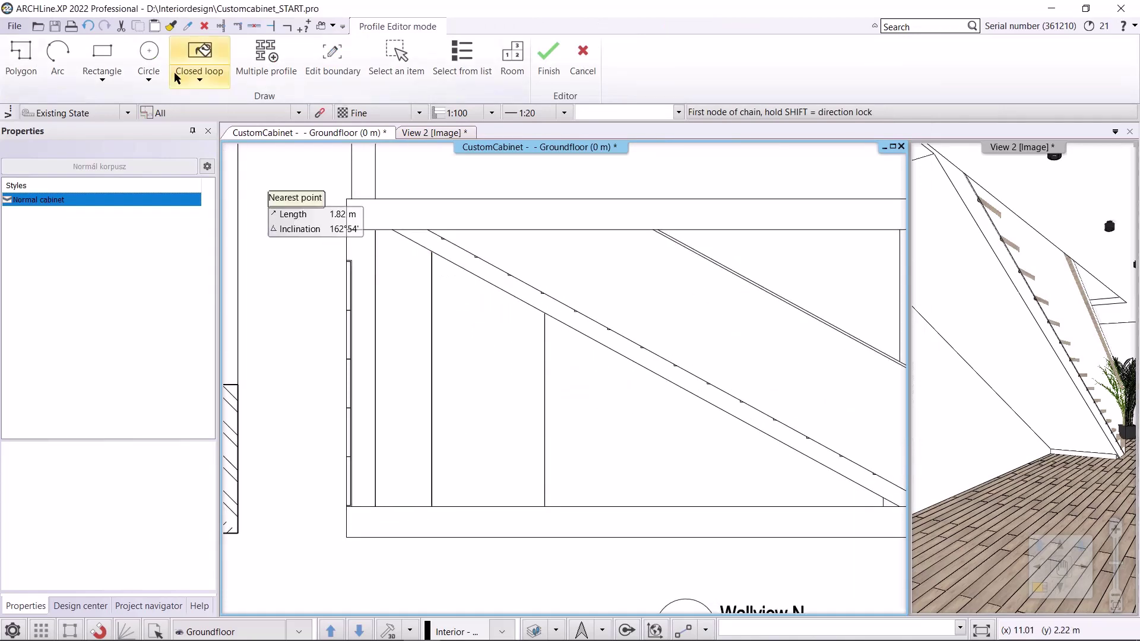
pyautogui.click(202, 80)
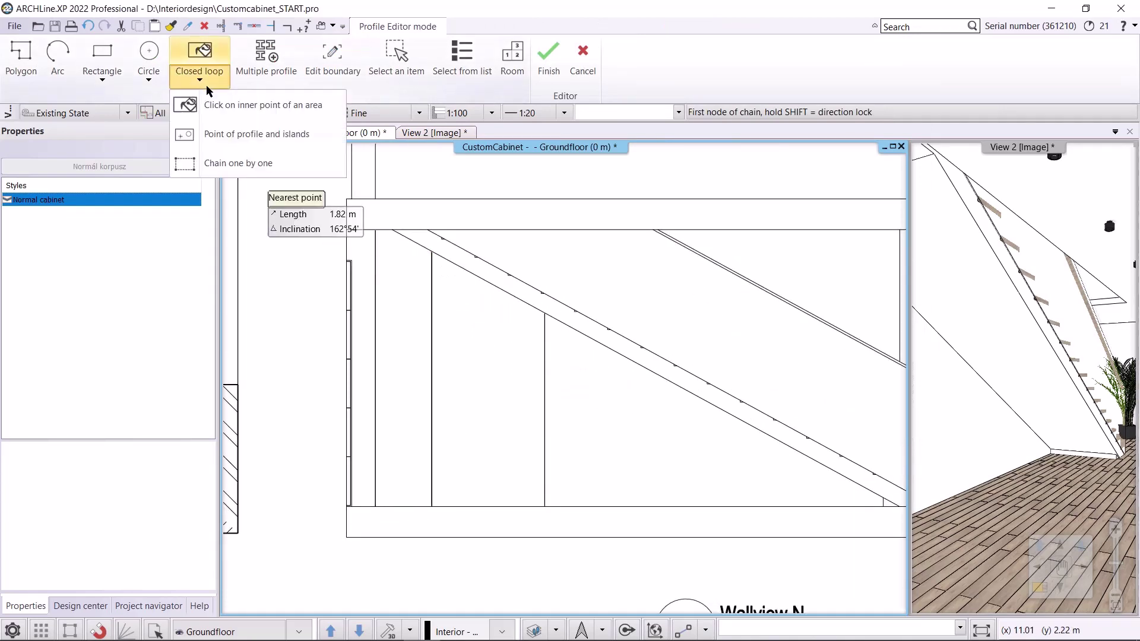
pyautogui.click(254, 108)
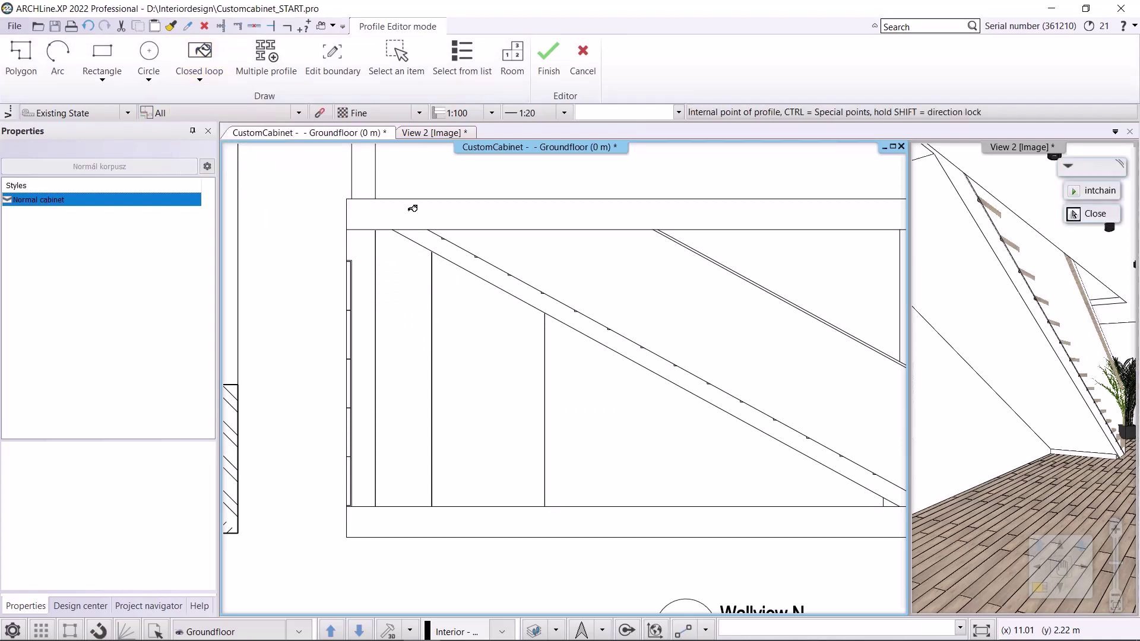
pyautogui.click(403, 352)
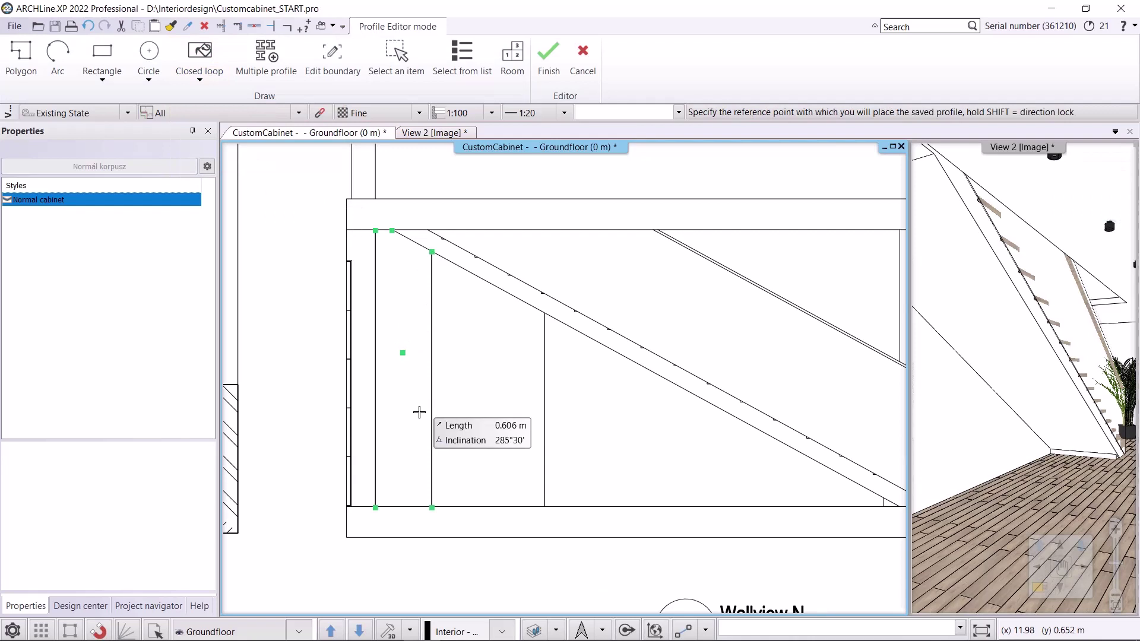
pyautogui.click(404, 392)
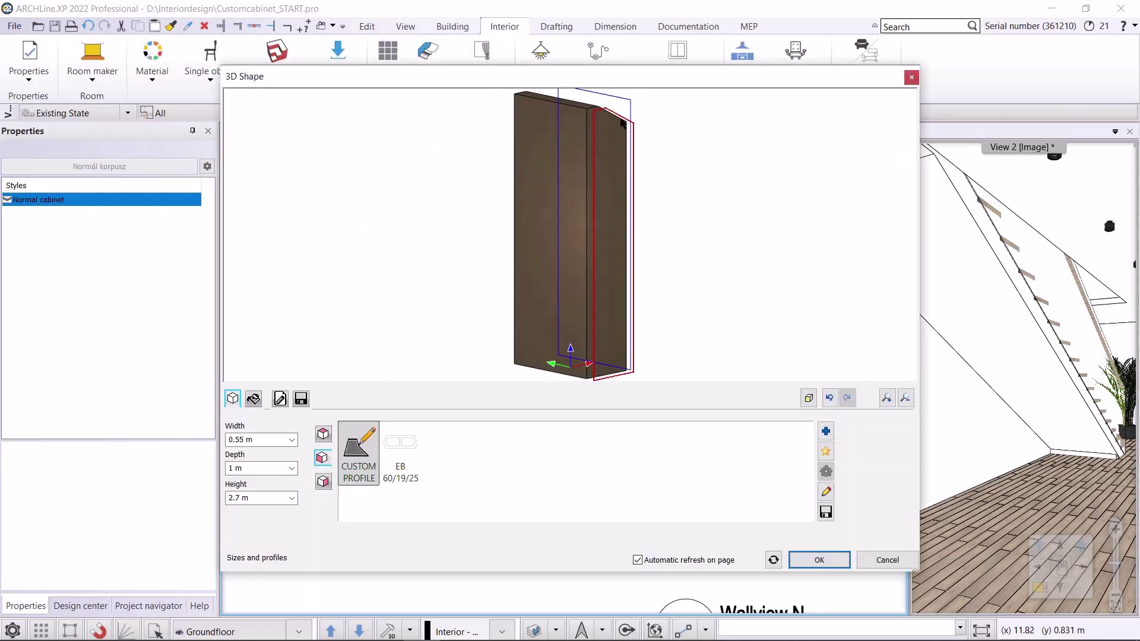
# Set the custom shape's depth to 1.18 m and accept it as the cabinet's form
pyautogui.click(271, 468)
pyautogui.write('1.18')
pyautogui.press('Return')
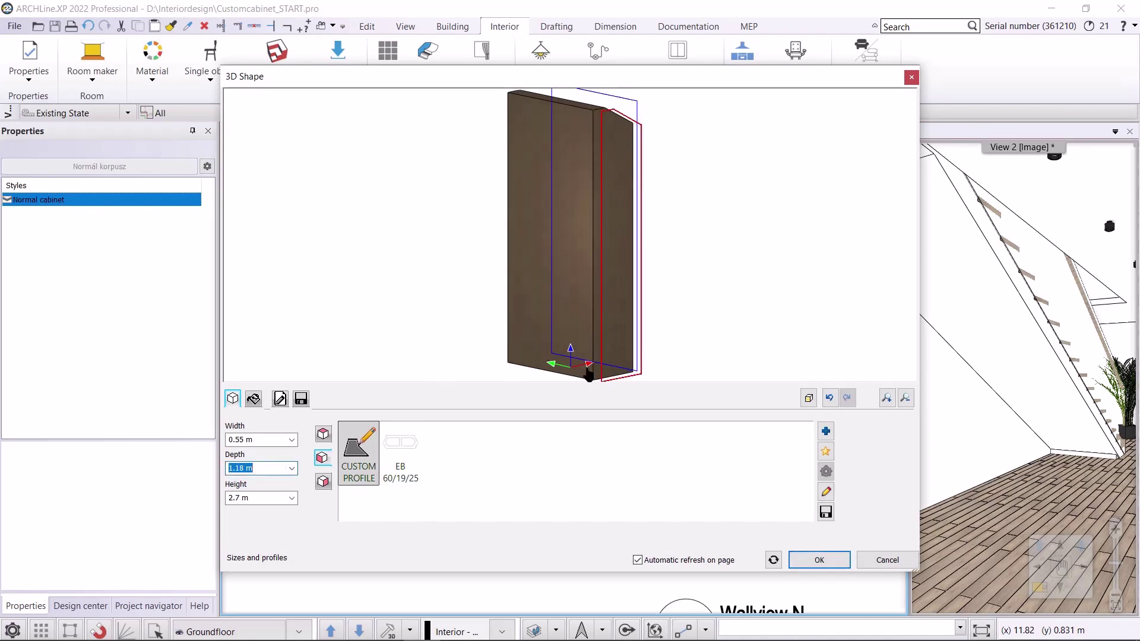
pyautogui.click(814, 559)
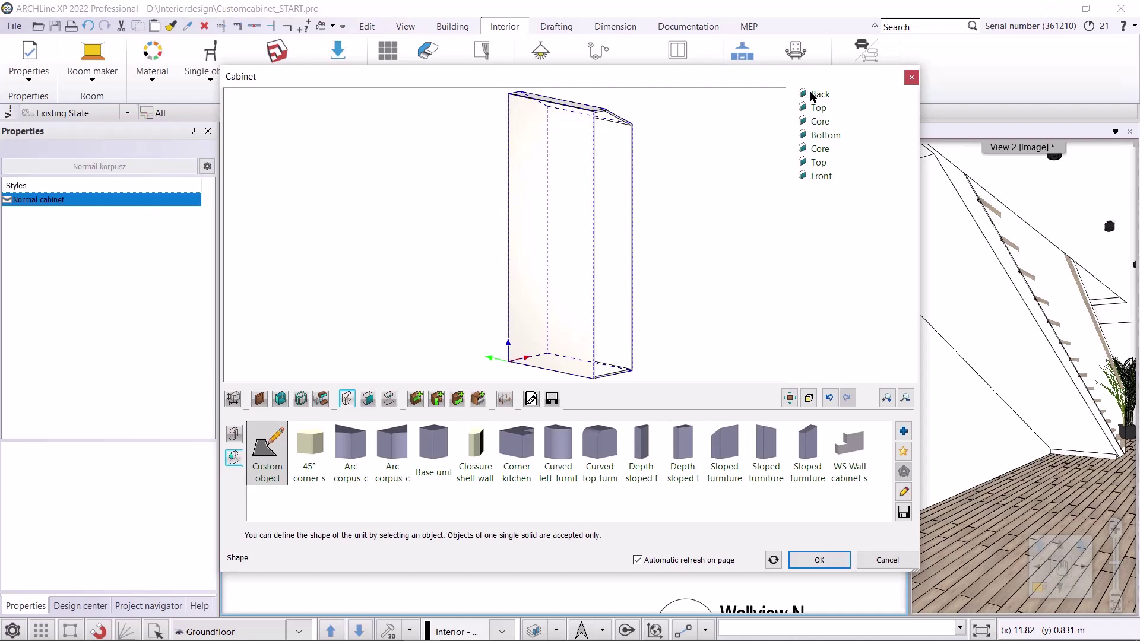
# In the custom panel properties, assign type Core to the first panel on the cabinet's tall side and Front to the third panel
pyautogui.click(368, 398)
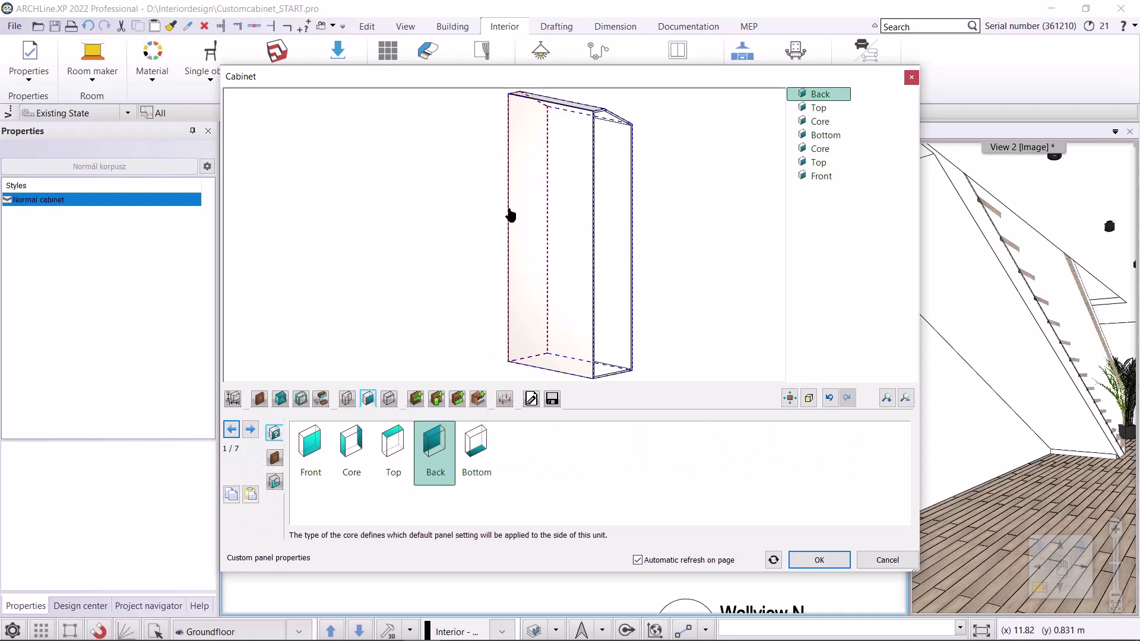
pyautogui.click(352, 458)
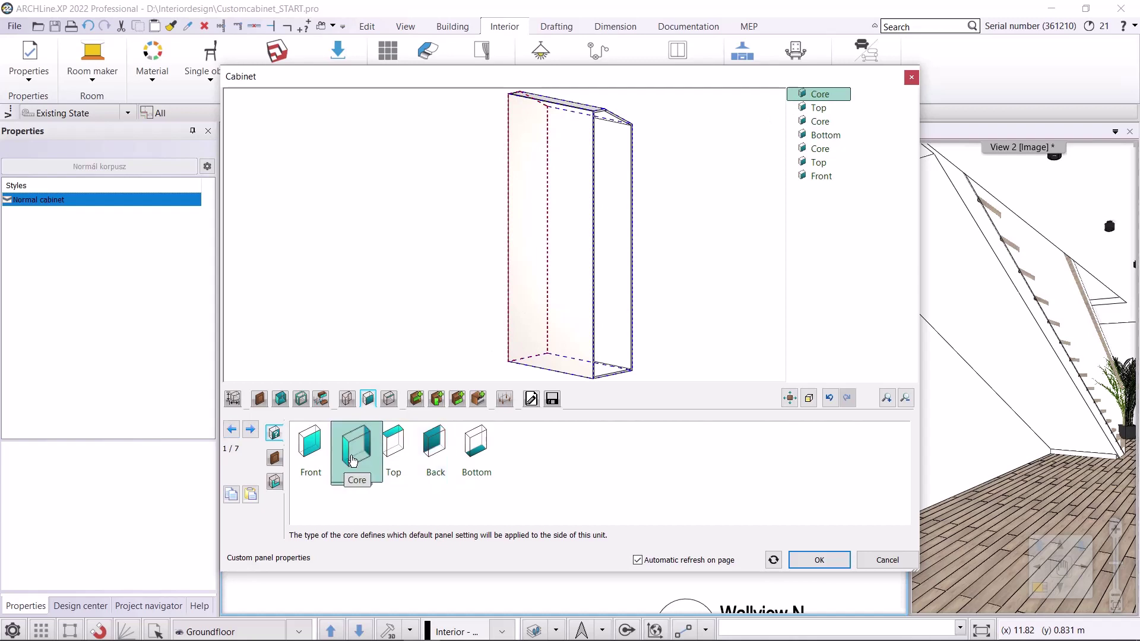
pyautogui.click(830, 109)
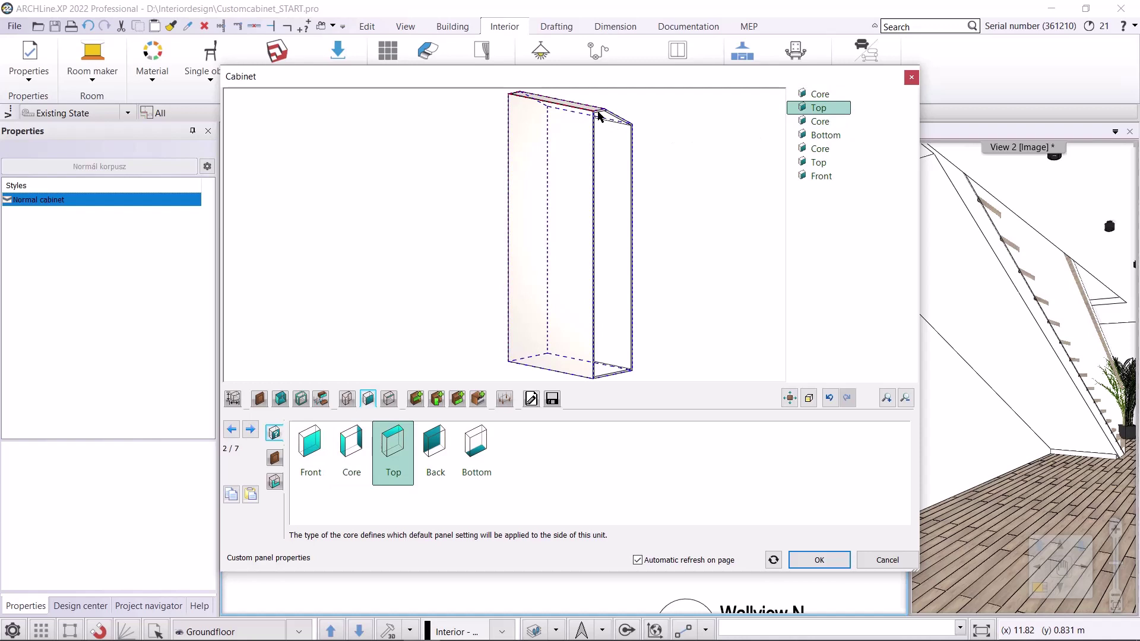
pyautogui.click(815, 123)
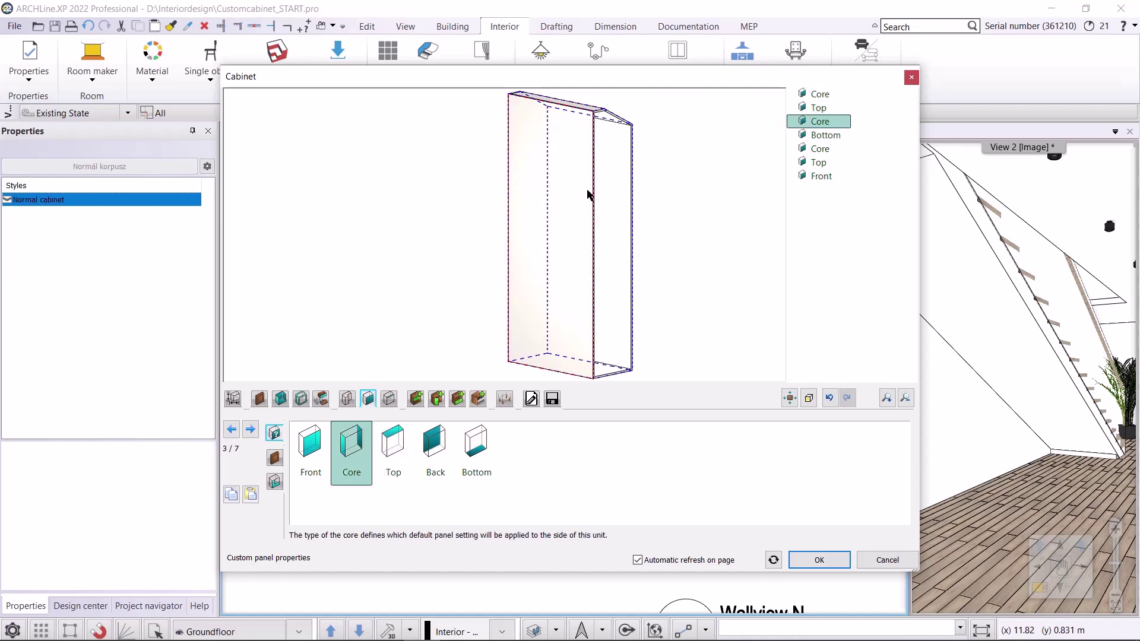
pyautogui.click(307, 448)
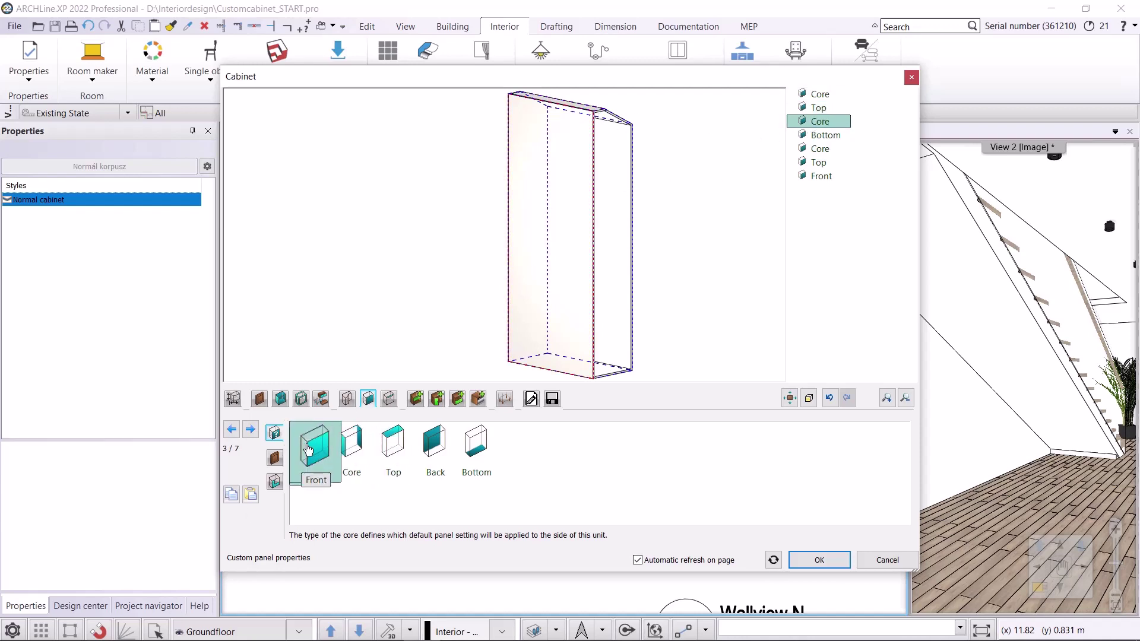
# Assign type Back to the fifth panel at the cabinet's rear and type Core to the last panel on its shorter side
pyautogui.click(814, 136)
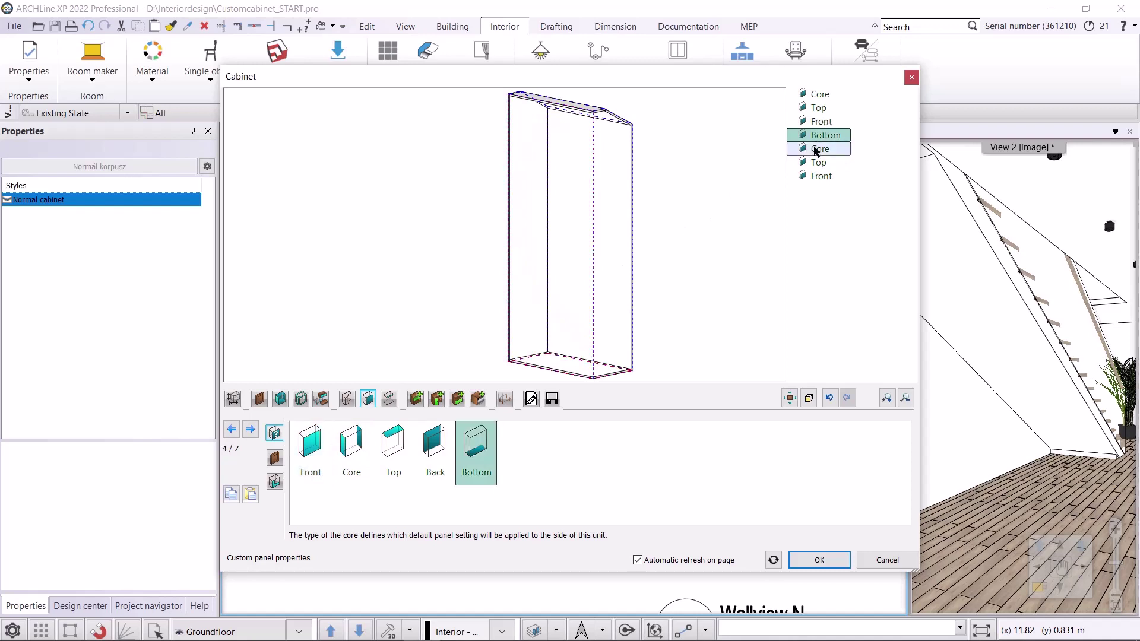
pyautogui.click(816, 149)
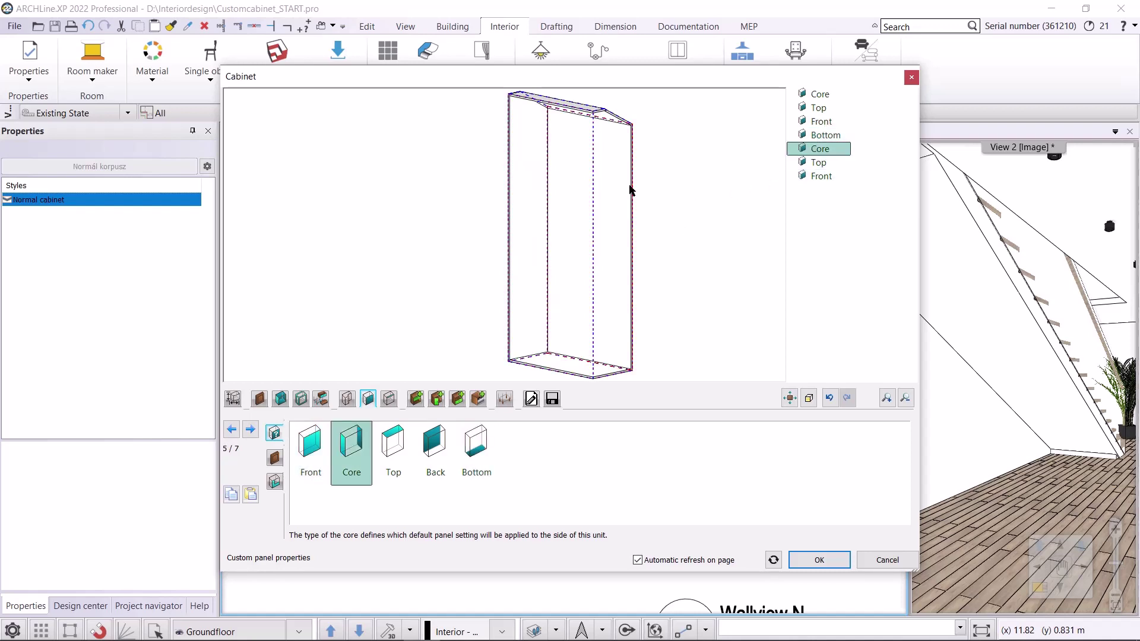
pyautogui.click(440, 449)
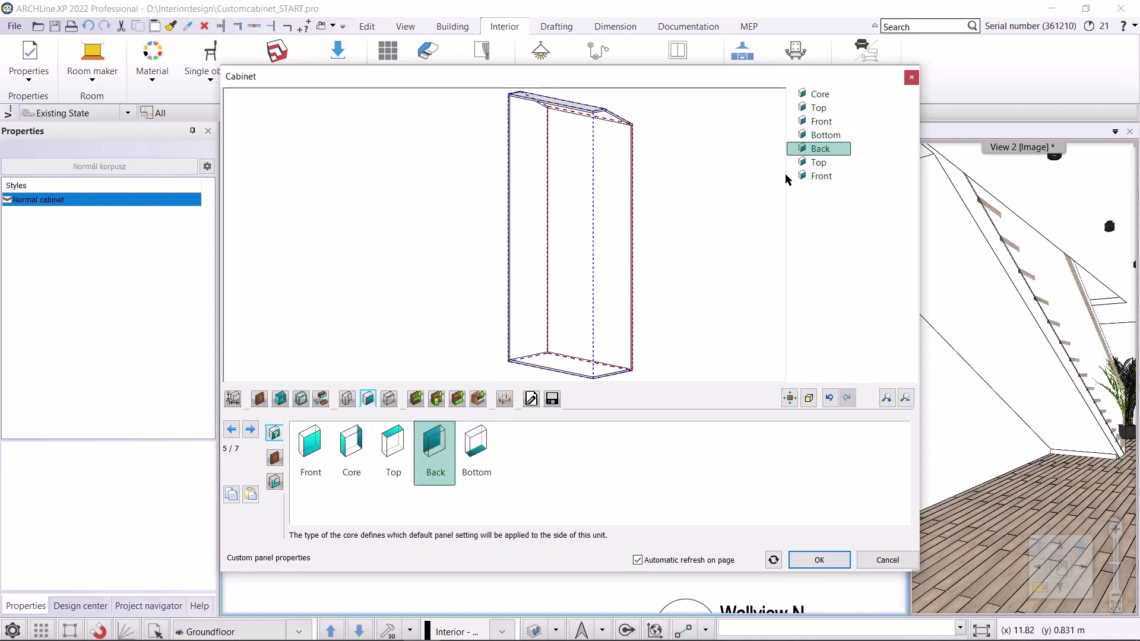
pyautogui.click(802, 164)
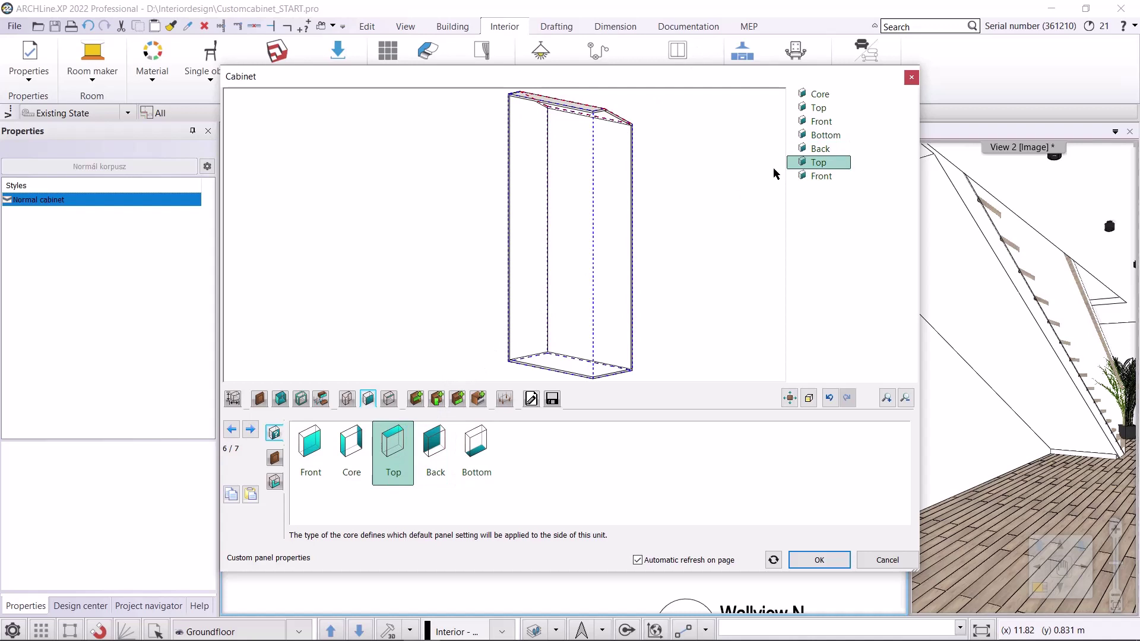
pyautogui.click(818, 176)
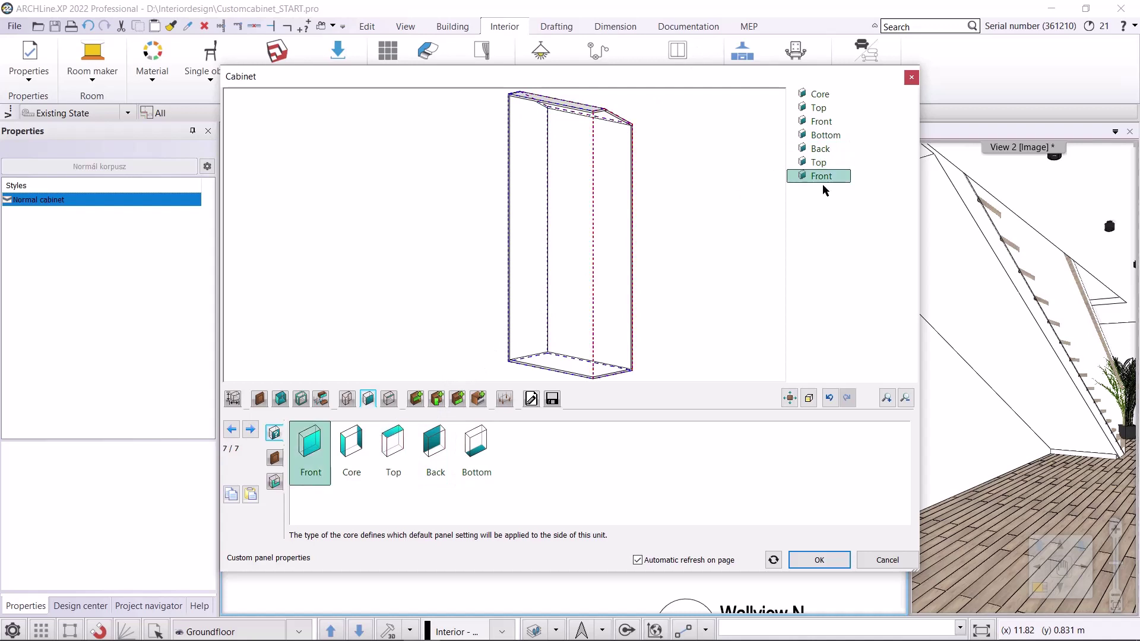
pyautogui.click(359, 457)
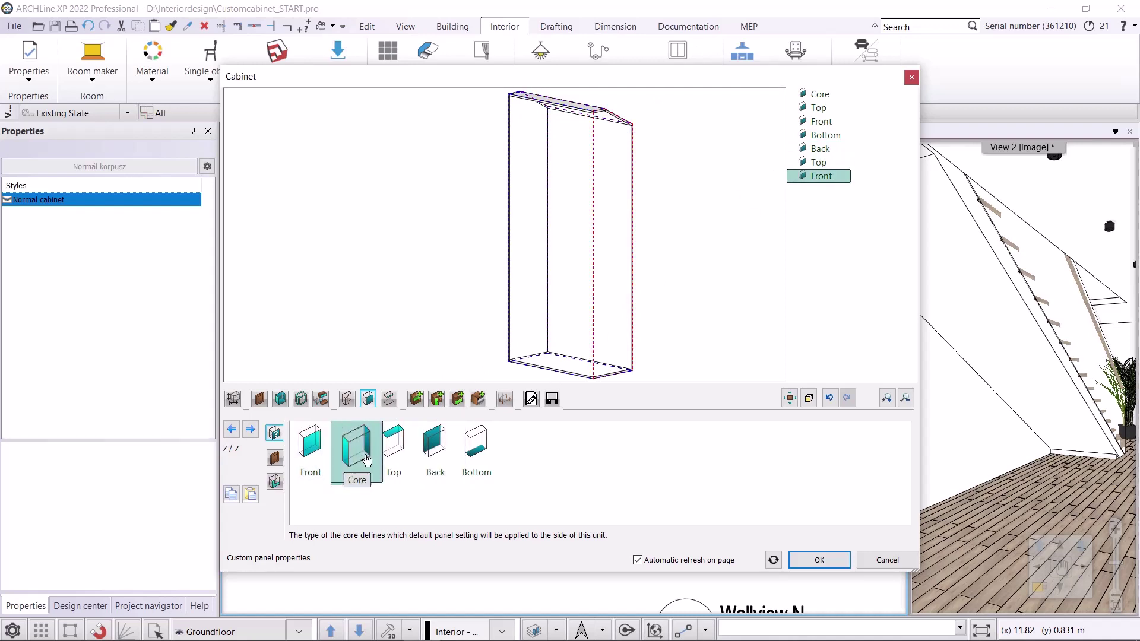
# Choose WS front white as the cabinet's default door front and hide the handles
pyautogui.click(260, 398)
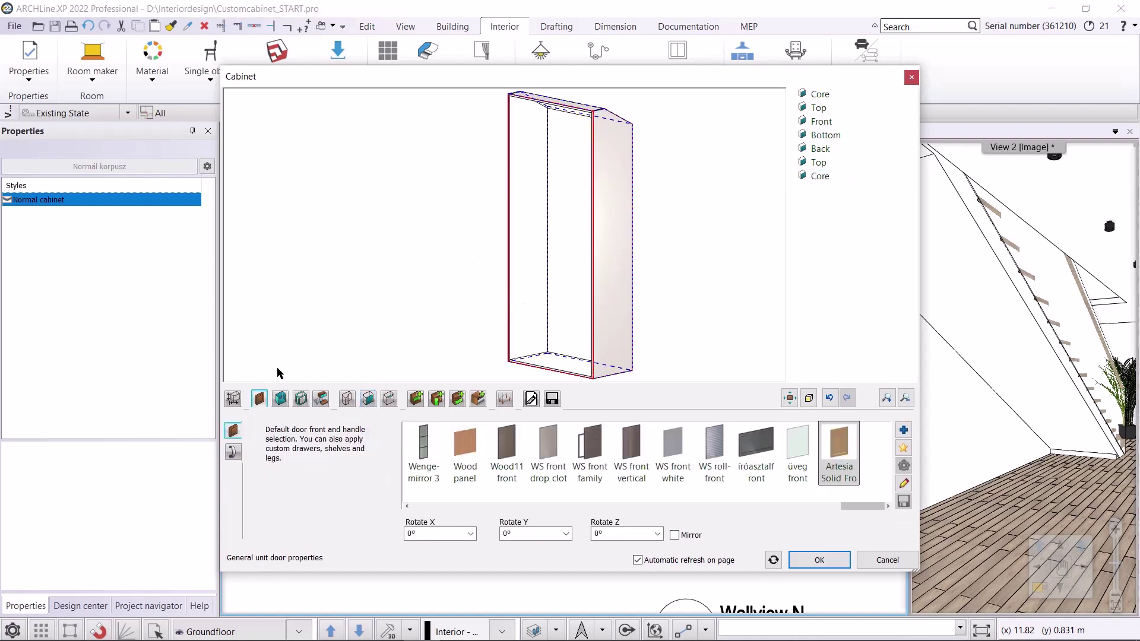
pyautogui.click(673, 448)
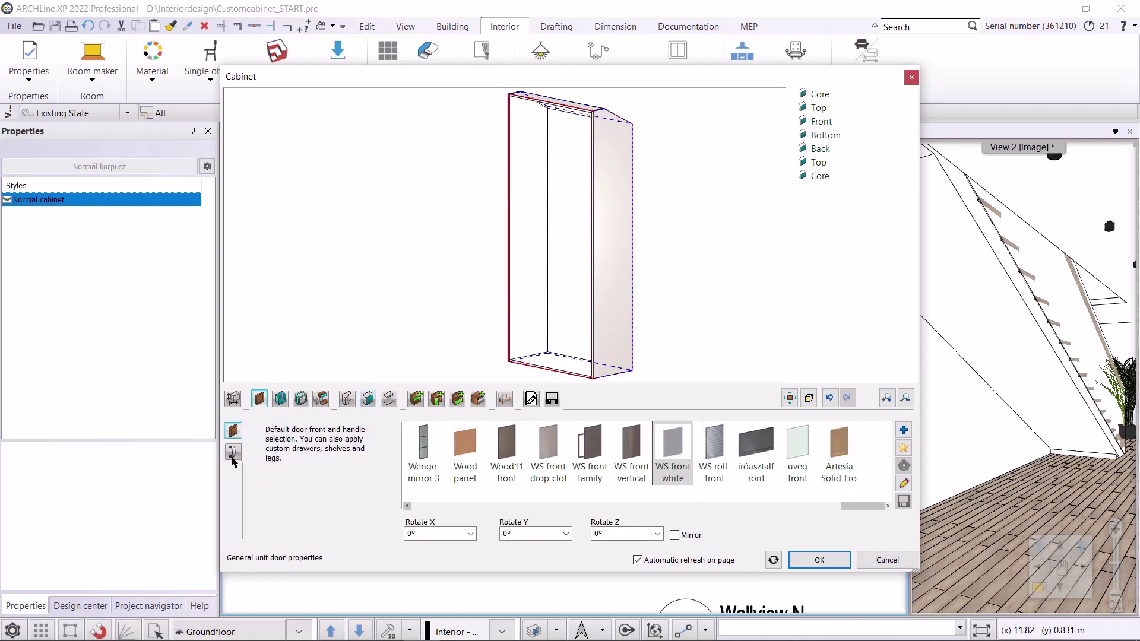
pyautogui.click(233, 453)
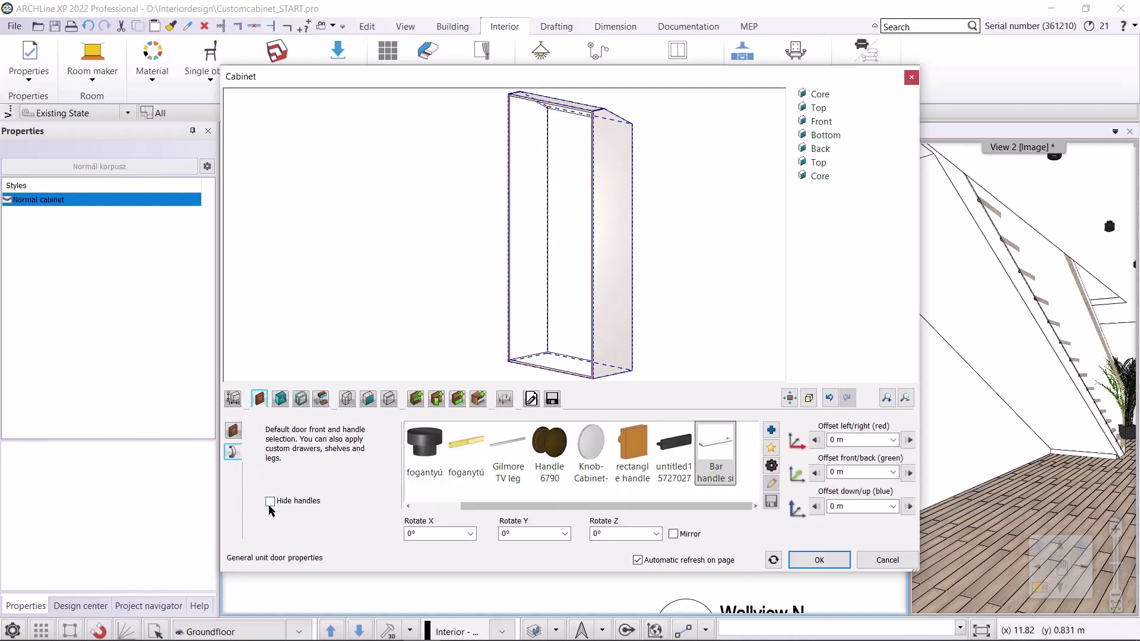
pyautogui.click(270, 500)
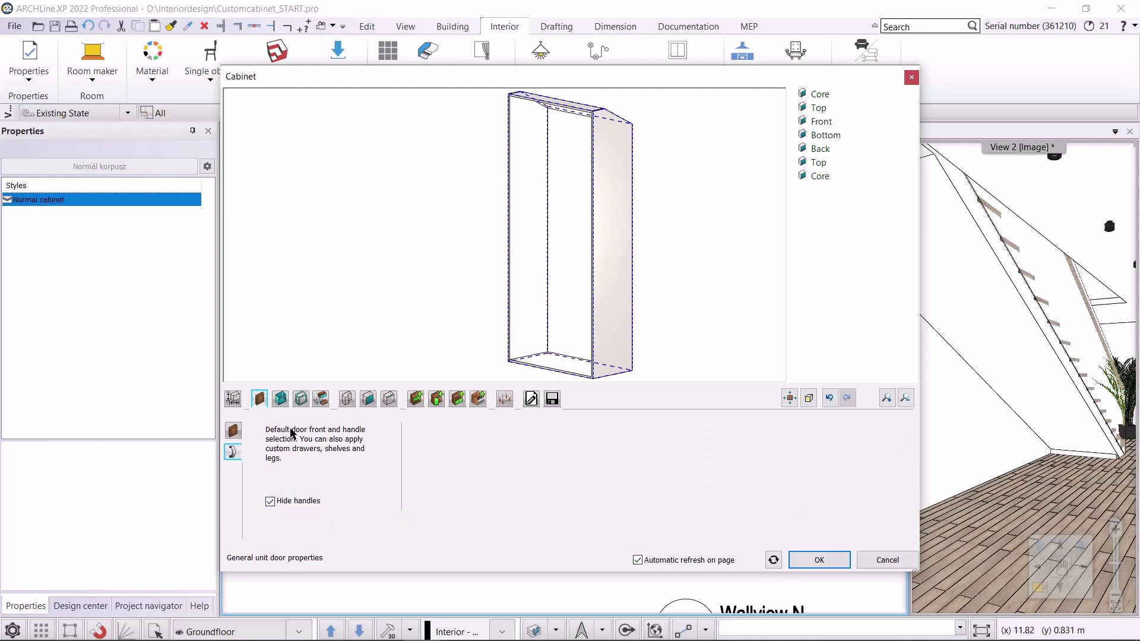
# Apply WS front vertical as the cabinet's default side panel
pyautogui.click(280, 398)
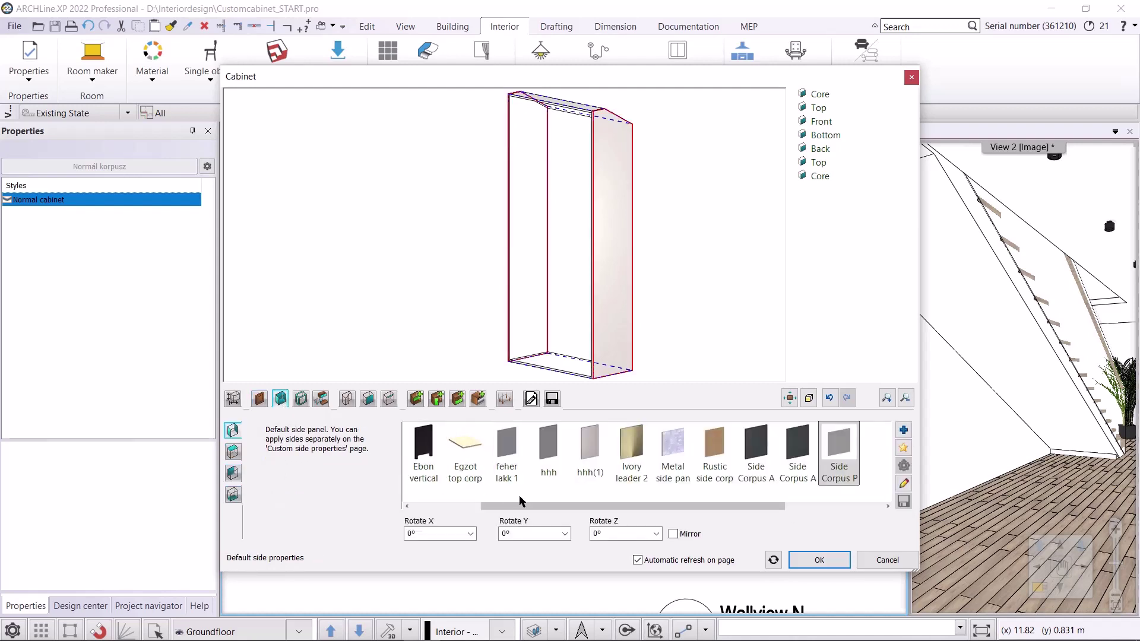
pyautogui.moveTo(770, 507); pyautogui.dragTo(884, 503)
pyautogui.click(749, 451)
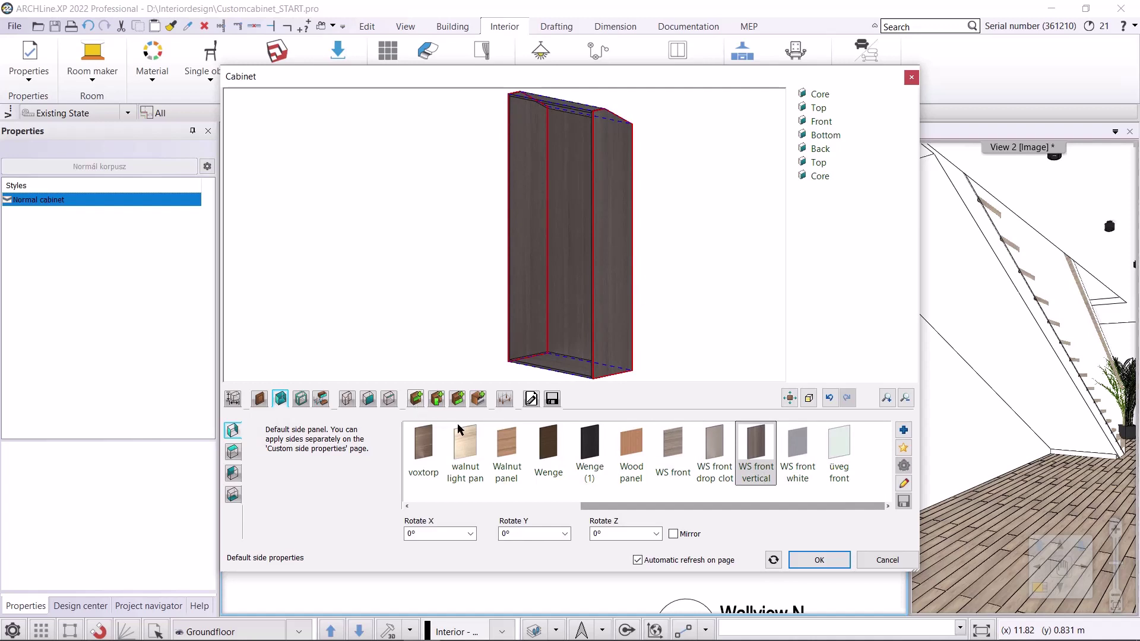
# Divide the cabinet interior with multiple horizontal shelves, using 2 items and first and last distances of 1.1 m
pyautogui.click(416, 399)
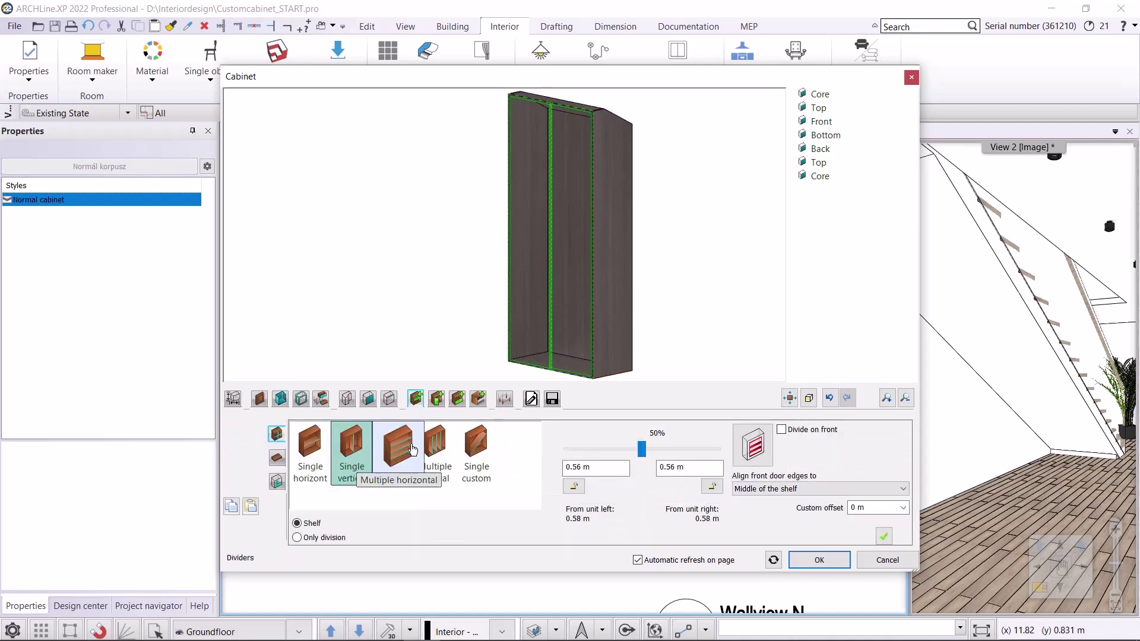
pyautogui.click(413, 449)
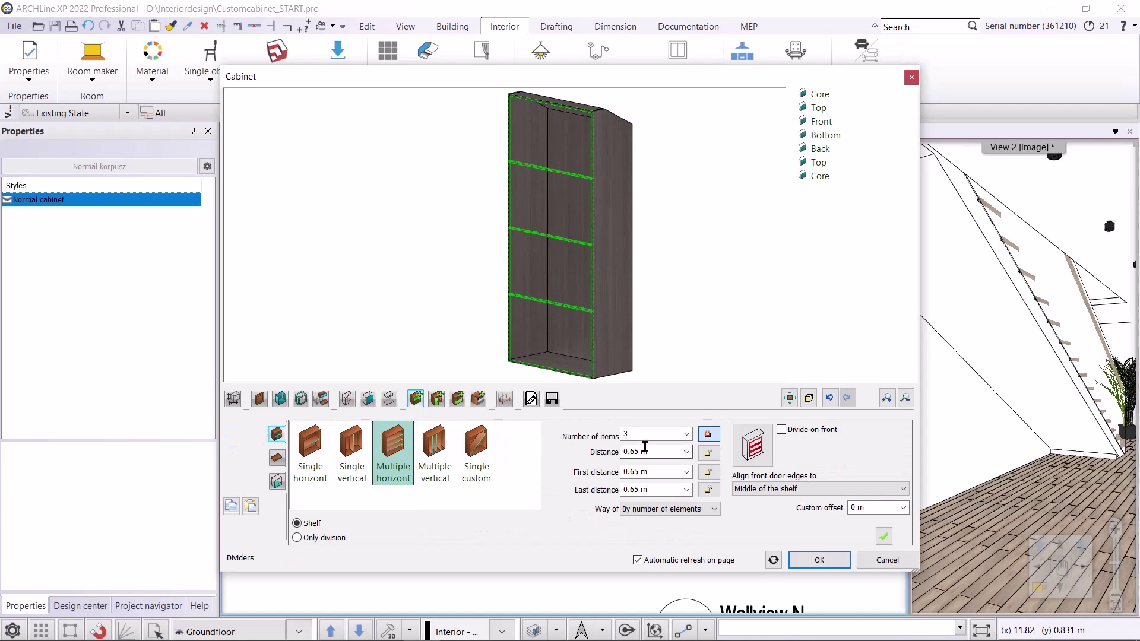
pyautogui.click(686, 434)
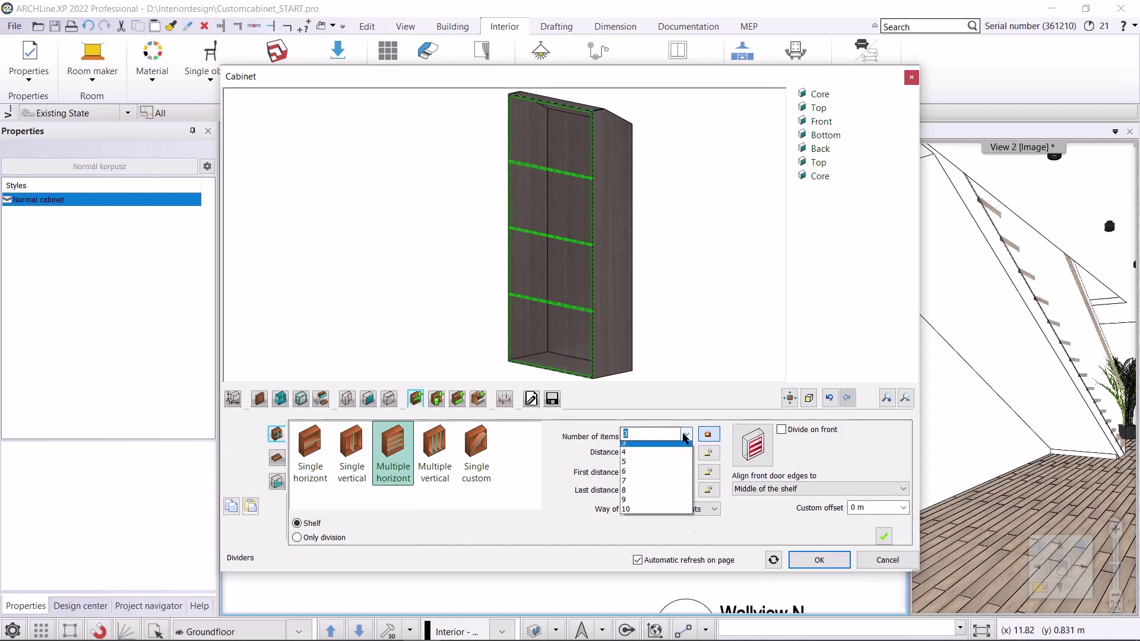
pyautogui.click(650, 494)
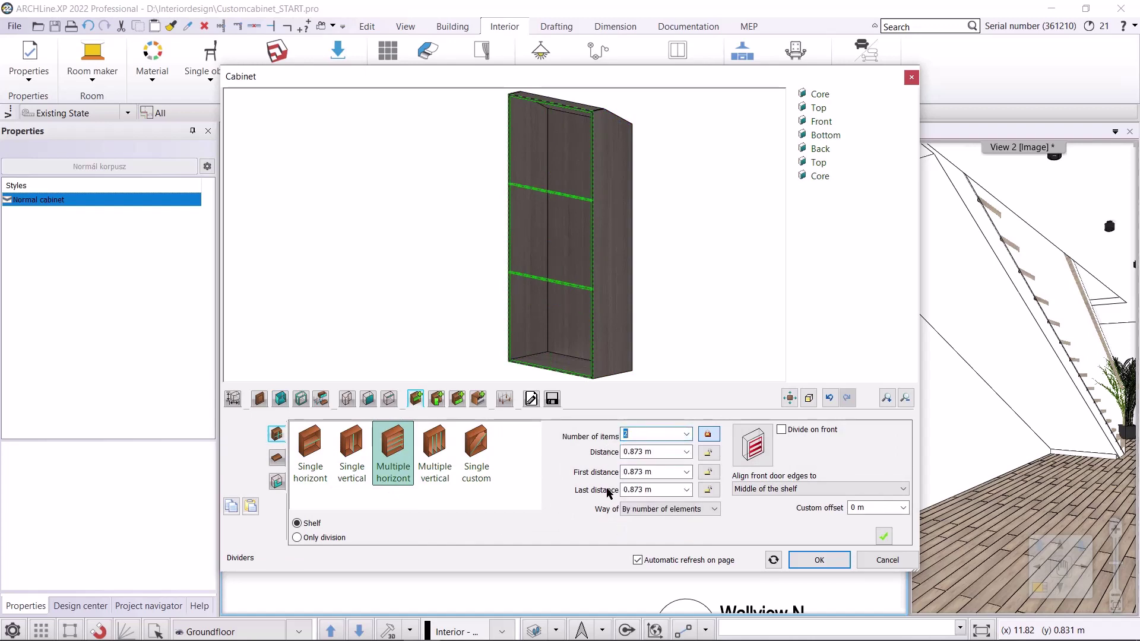
pyautogui.click(662, 473)
pyautogui.write('1.1')
pyautogui.click(653, 490)
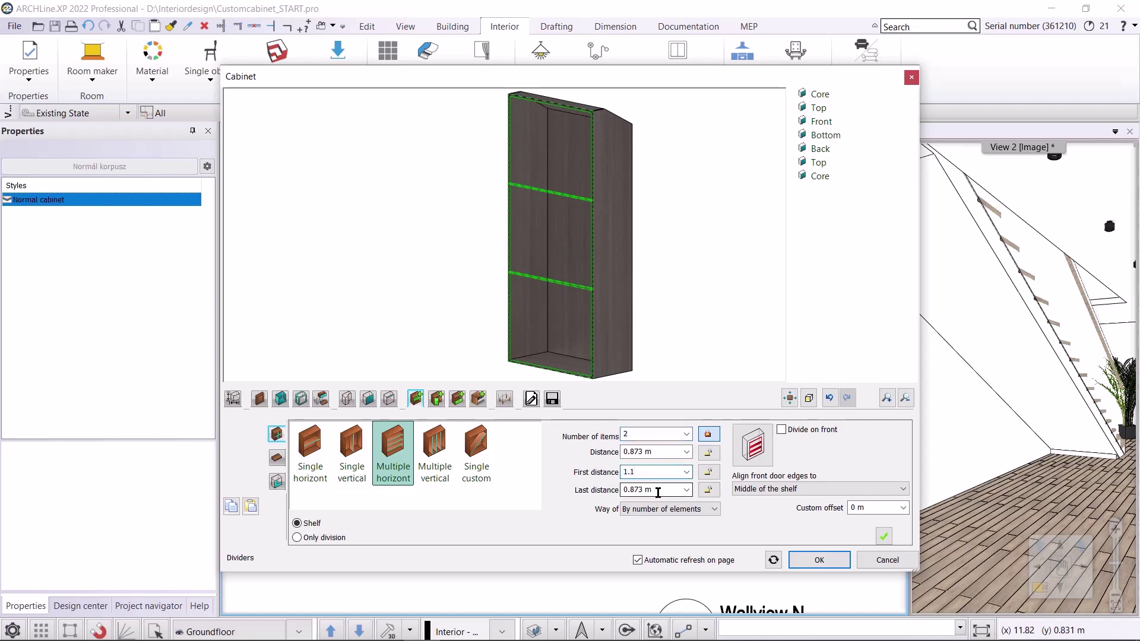
pyautogui.write('1.1')
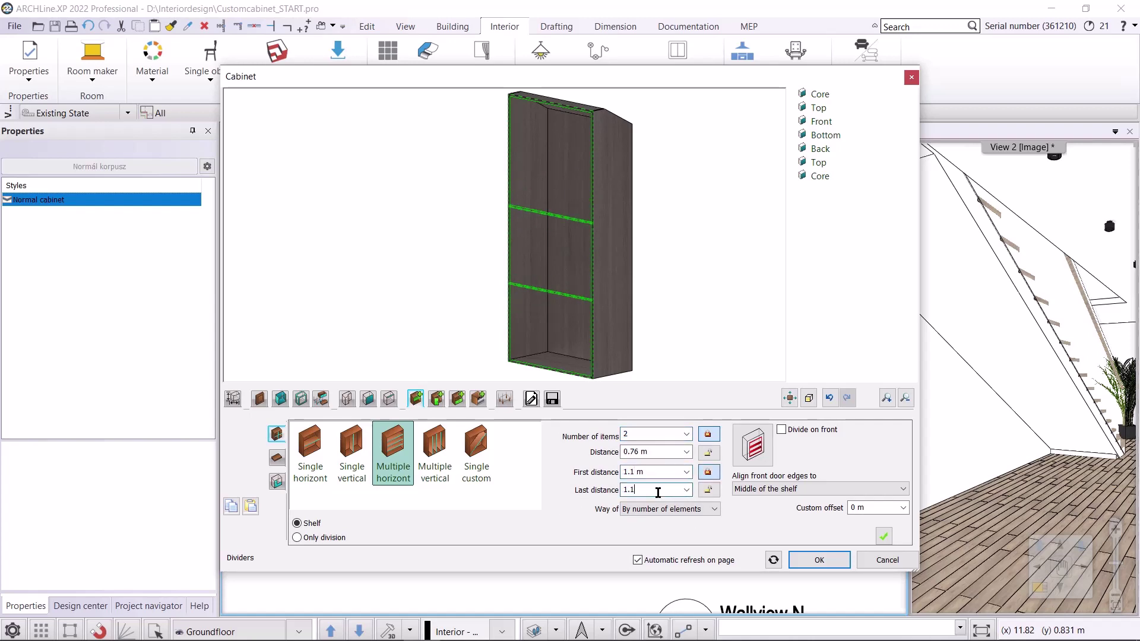
pyautogui.press('Return')
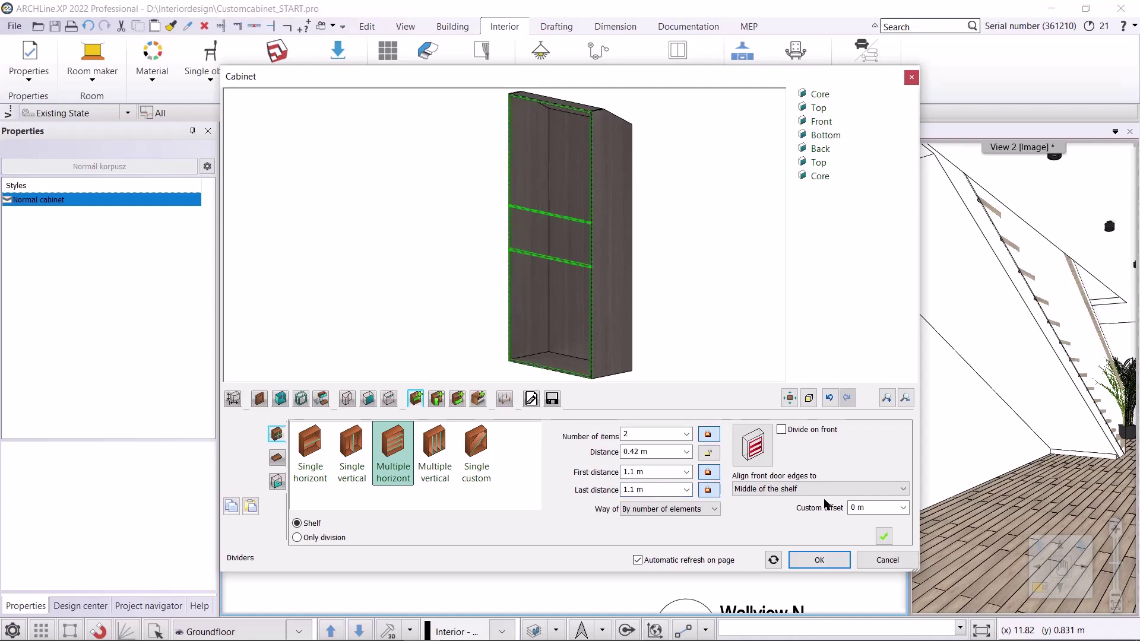
pyautogui.click(883, 536)
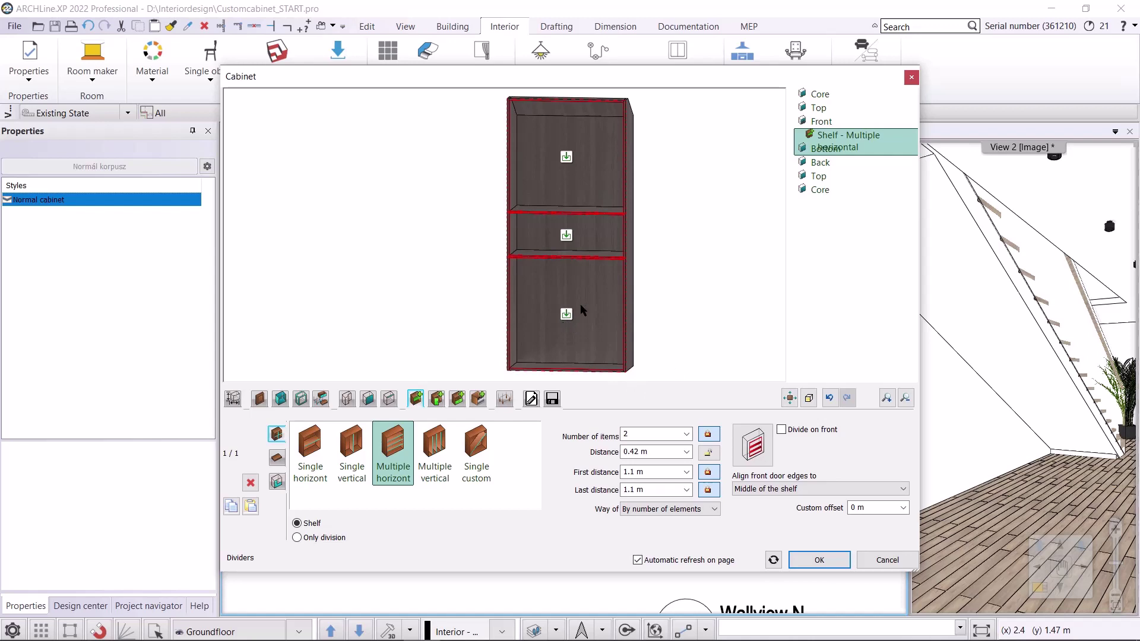
# Fill the cabinet's lowest compartment with multiple drawers with fronts, using 3 items and the Traditional front arrangement
pyautogui.click(567, 316)
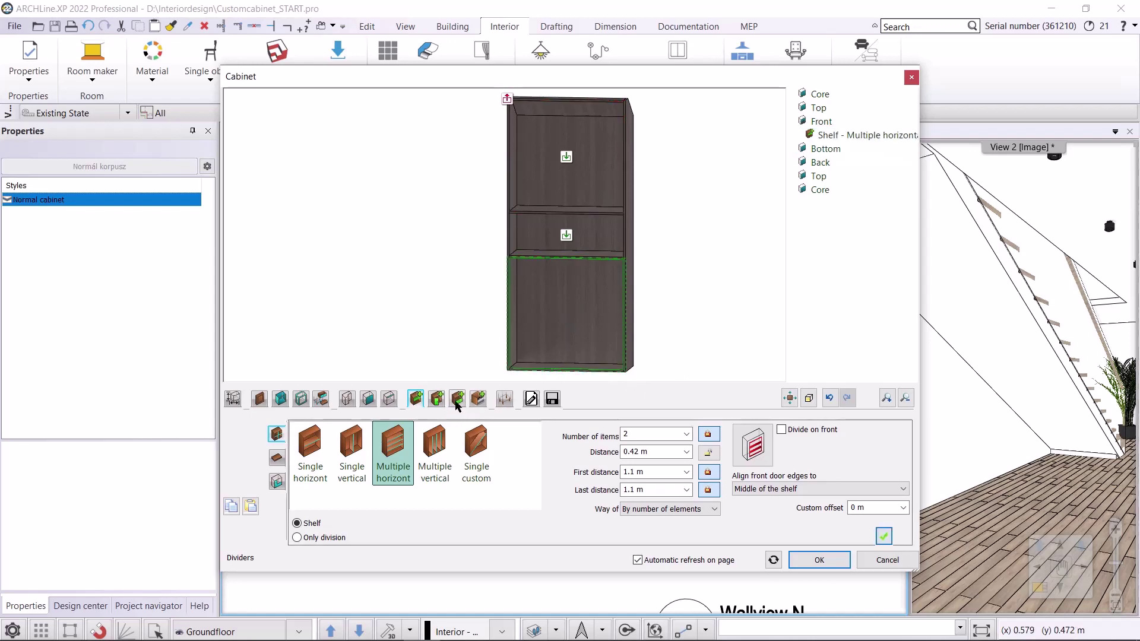
pyautogui.click(457, 399)
pyautogui.click(436, 450)
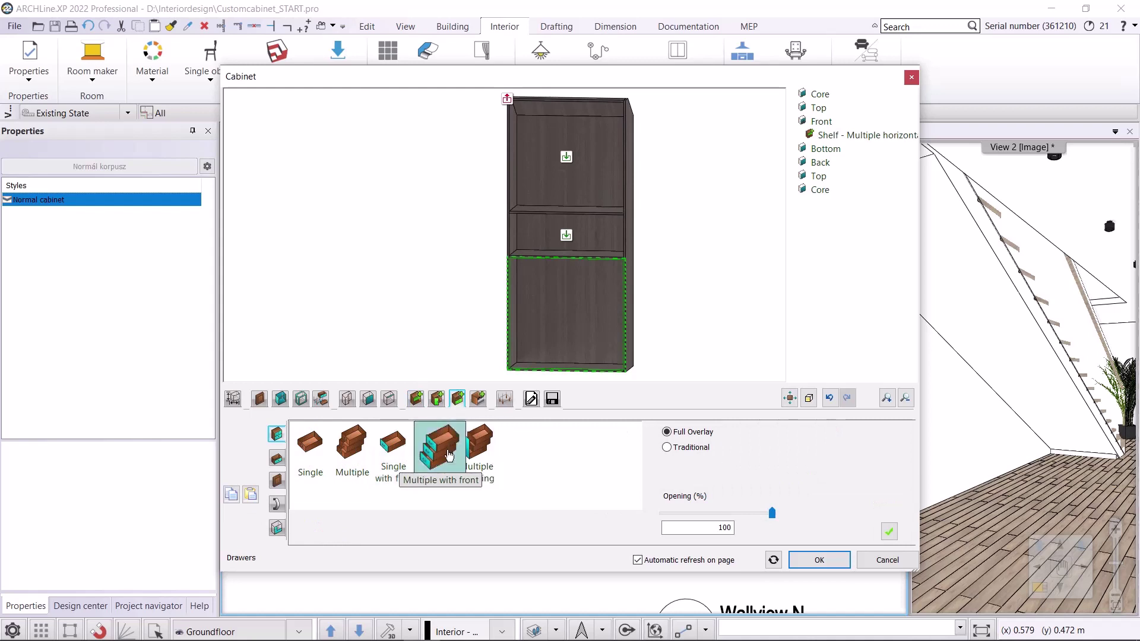
pyautogui.click(892, 433)
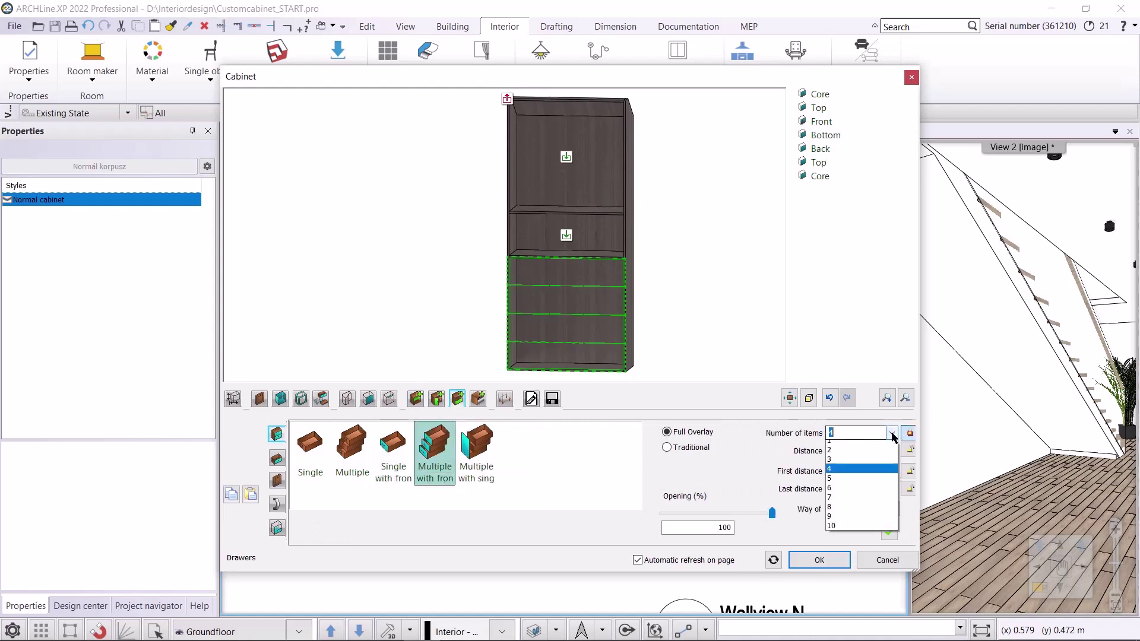
pyautogui.click(838, 466)
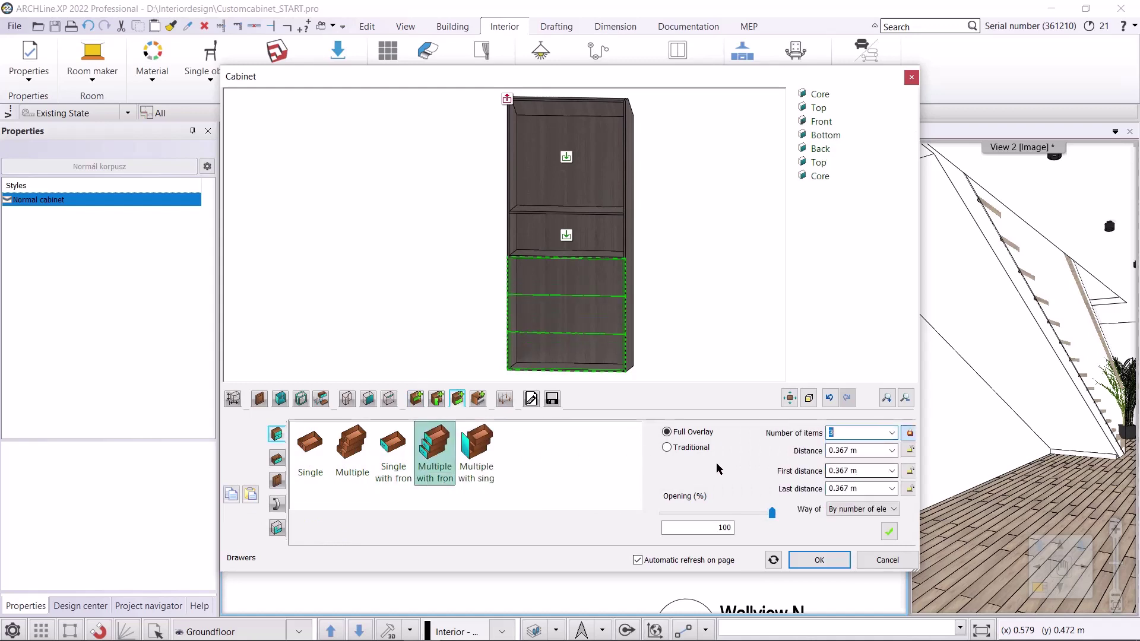
pyautogui.click(690, 450)
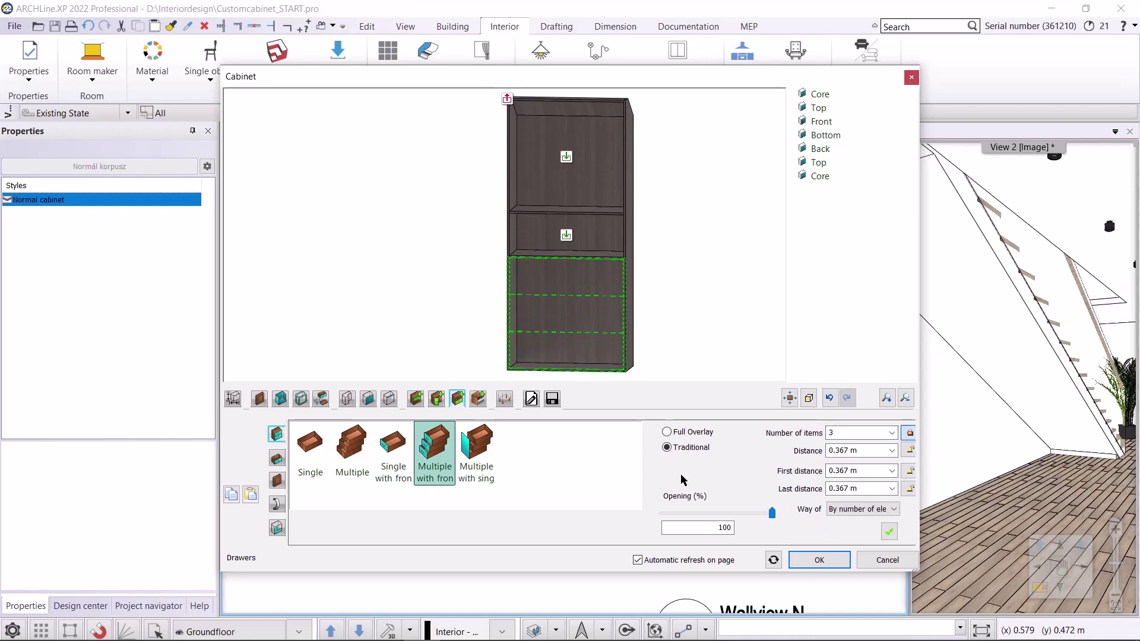
pyautogui.click(887, 533)
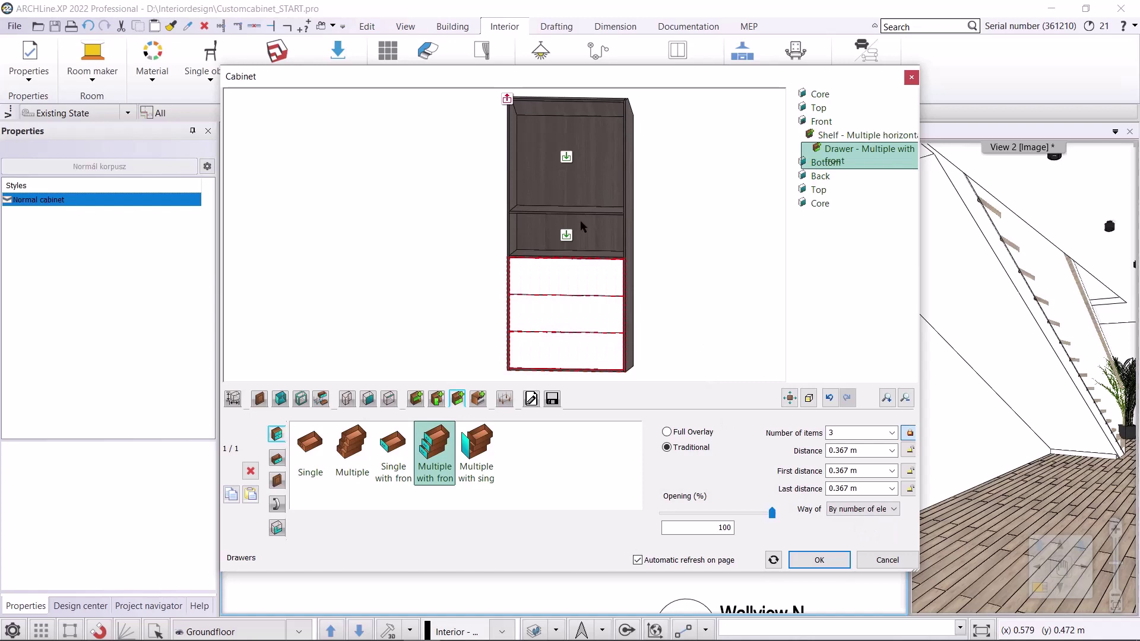
# Add a two-leaf door of the 2, 3 or 4 sided type to the uppermost compartment, with the Traditional arrangement
pyautogui.click(566, 169)
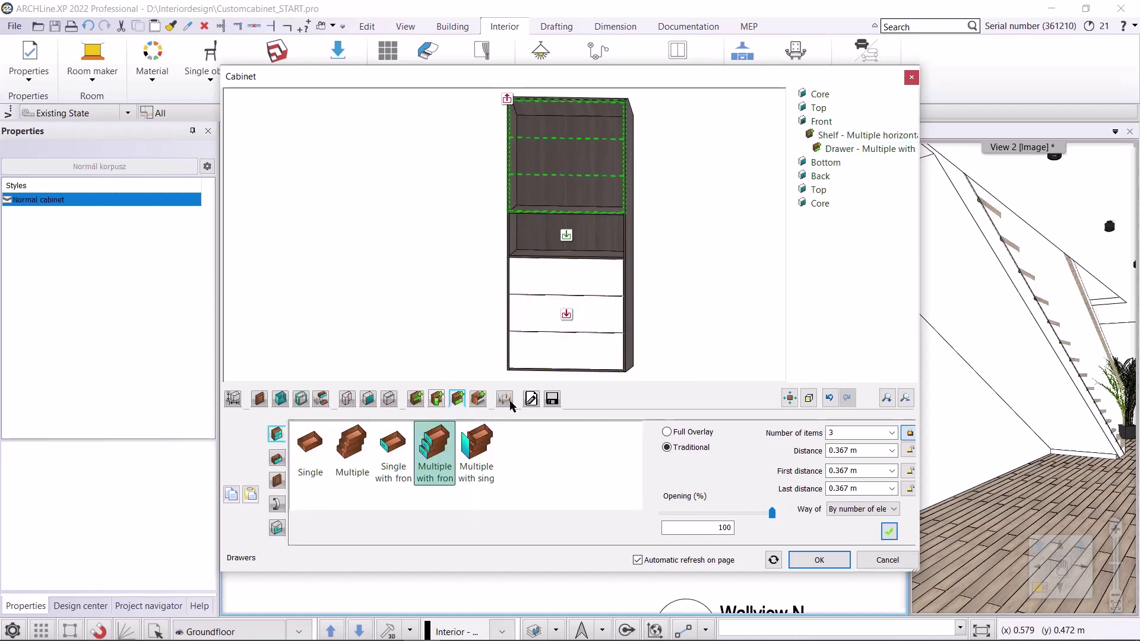
pyautogui.click(436, 398)
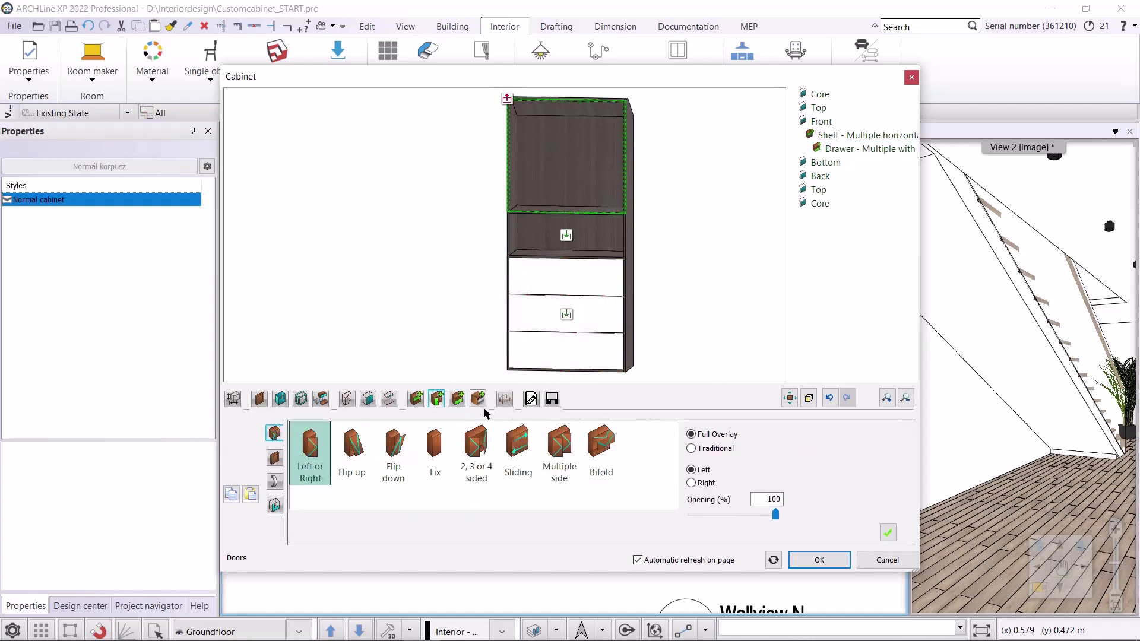
pyautogui.click(479, 455)
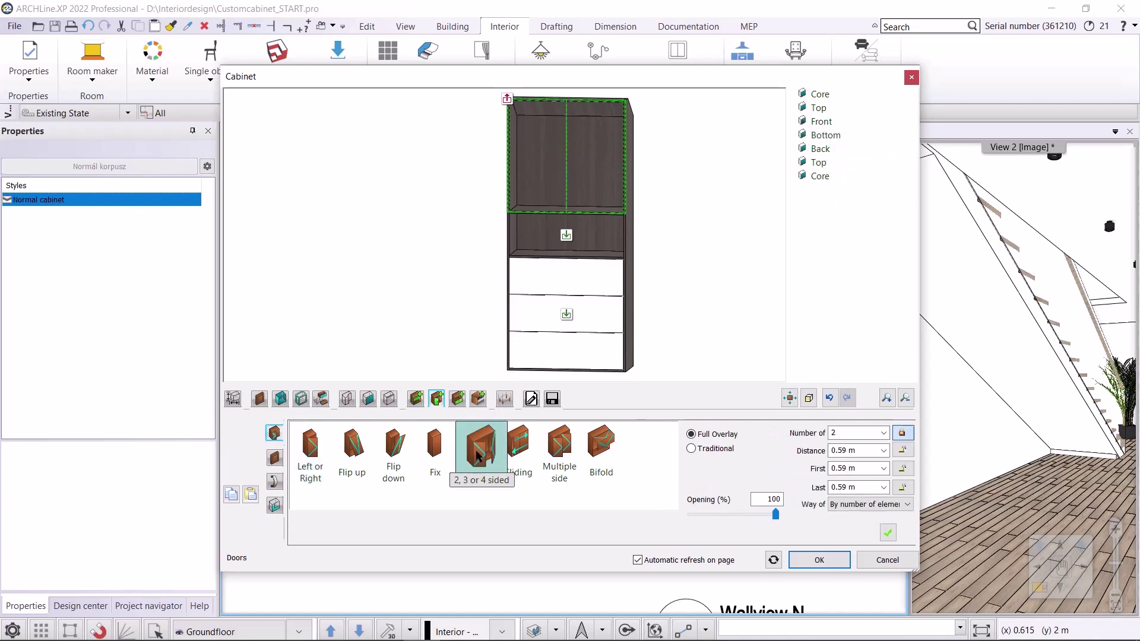
pyautogui.click(888, 534)
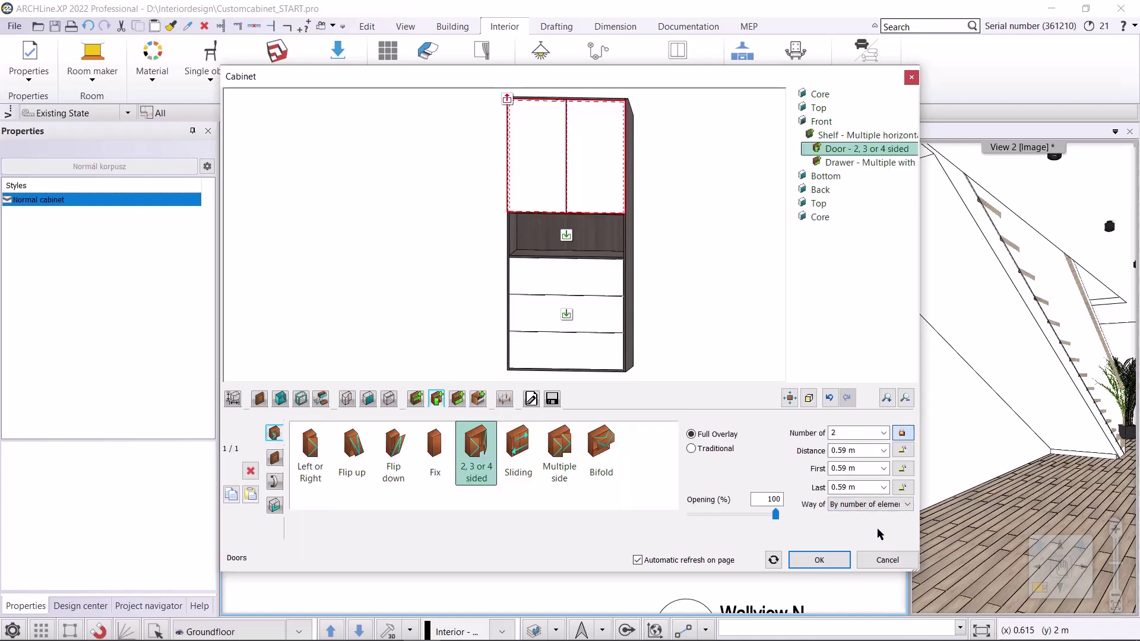
pyautogui.click(692, 449)
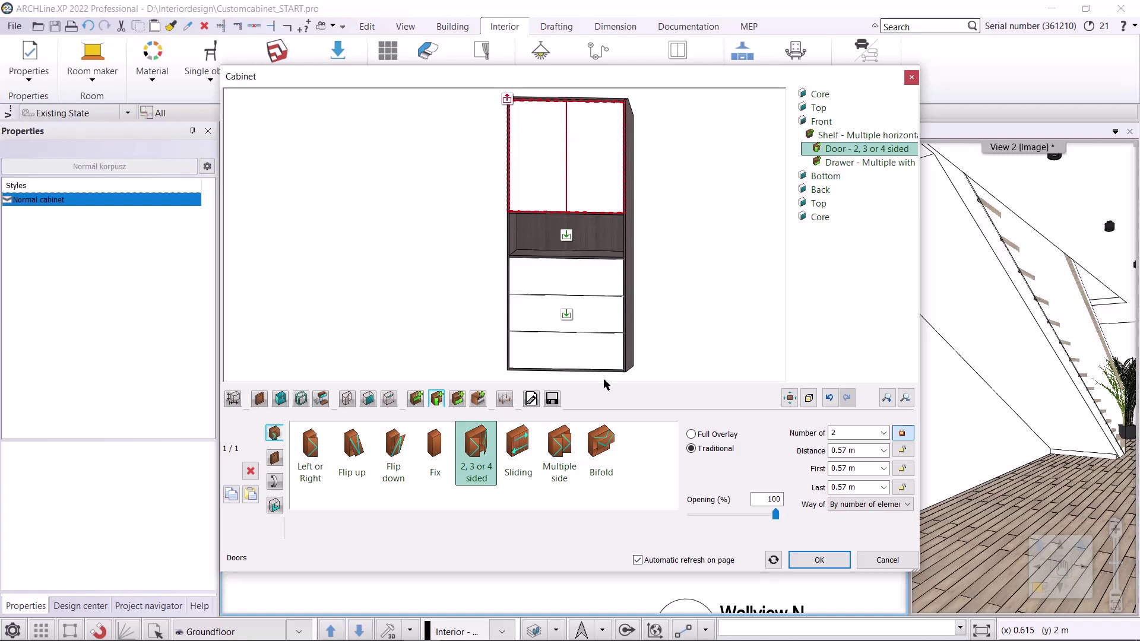
# Save the cabinet to the library as Cabinet1 in category MY with the new sub category Cabinet
pyautogui.click(552, 399)
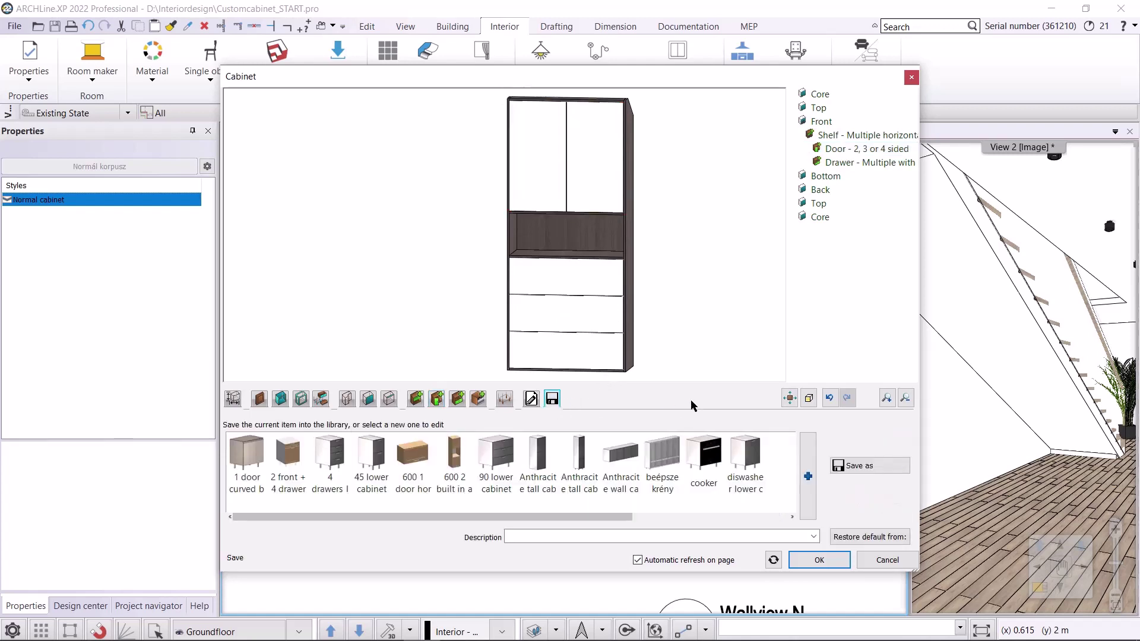
pyautogui.click(838, 466)
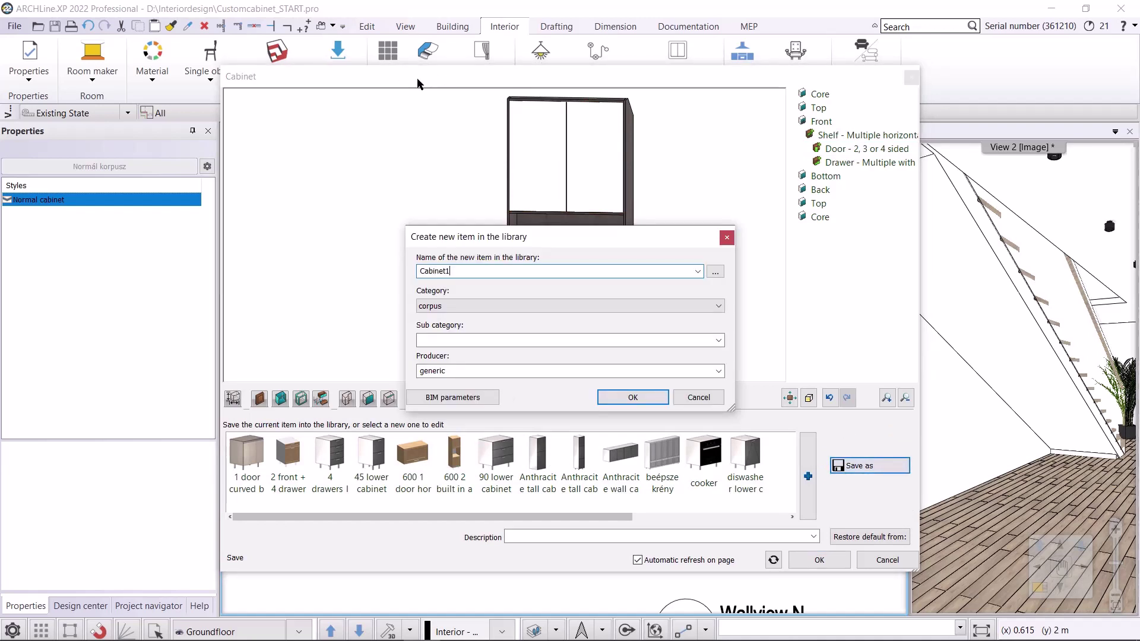
pyautogui.click(538, 306)
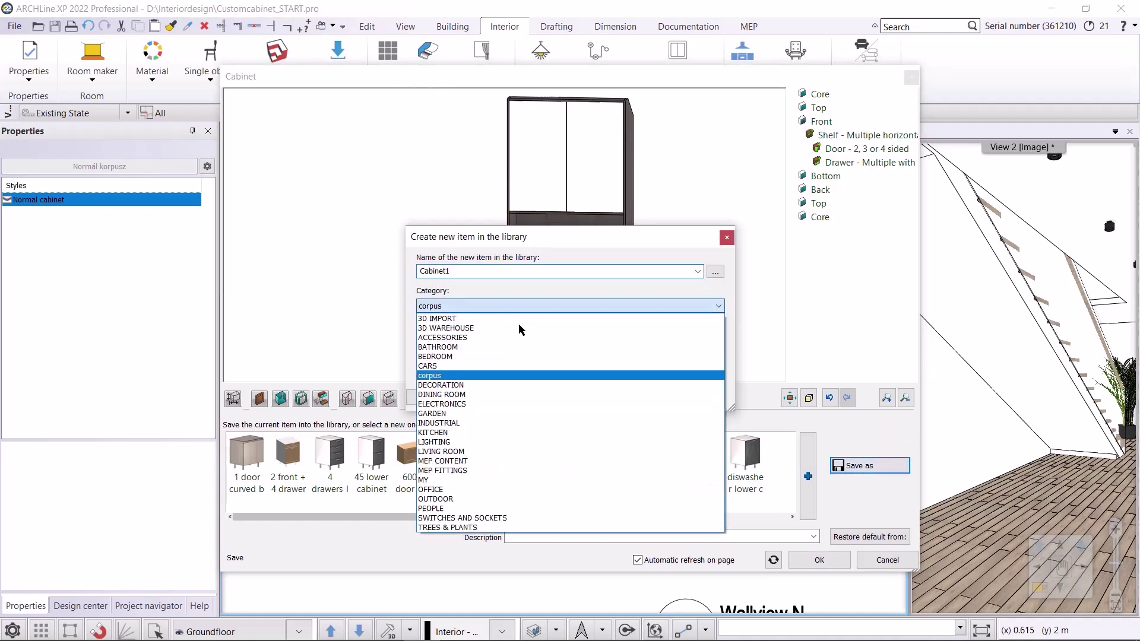
pyautogui.click(712, 480)
pyautogui.click(718, 339)
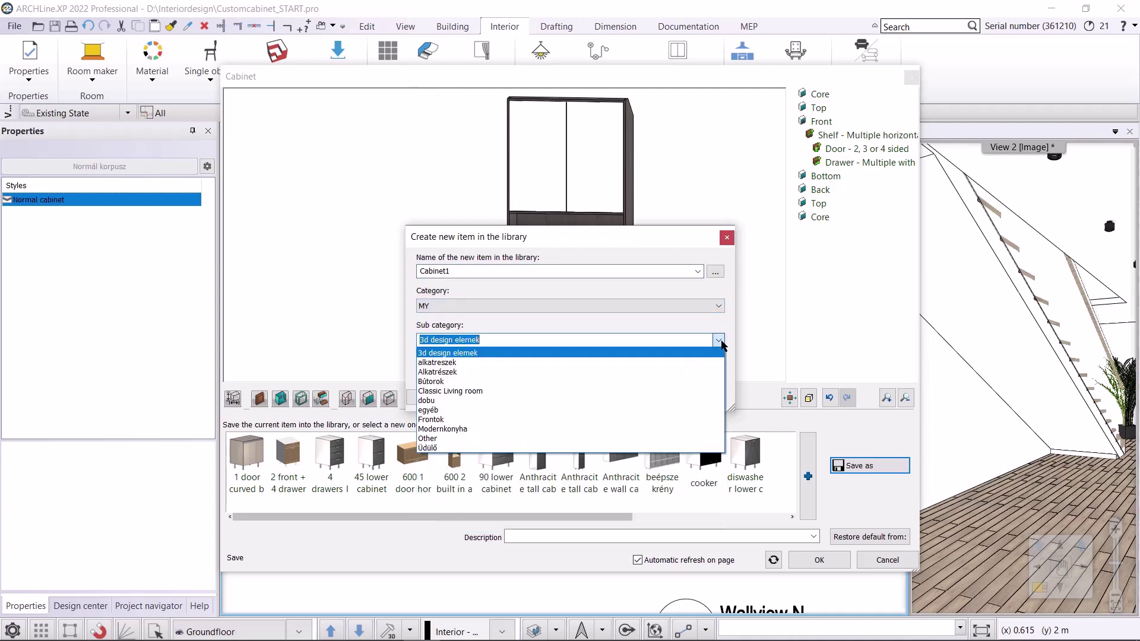
pyautogui.click(497, 340)
pyautogui.write('Cabinet')
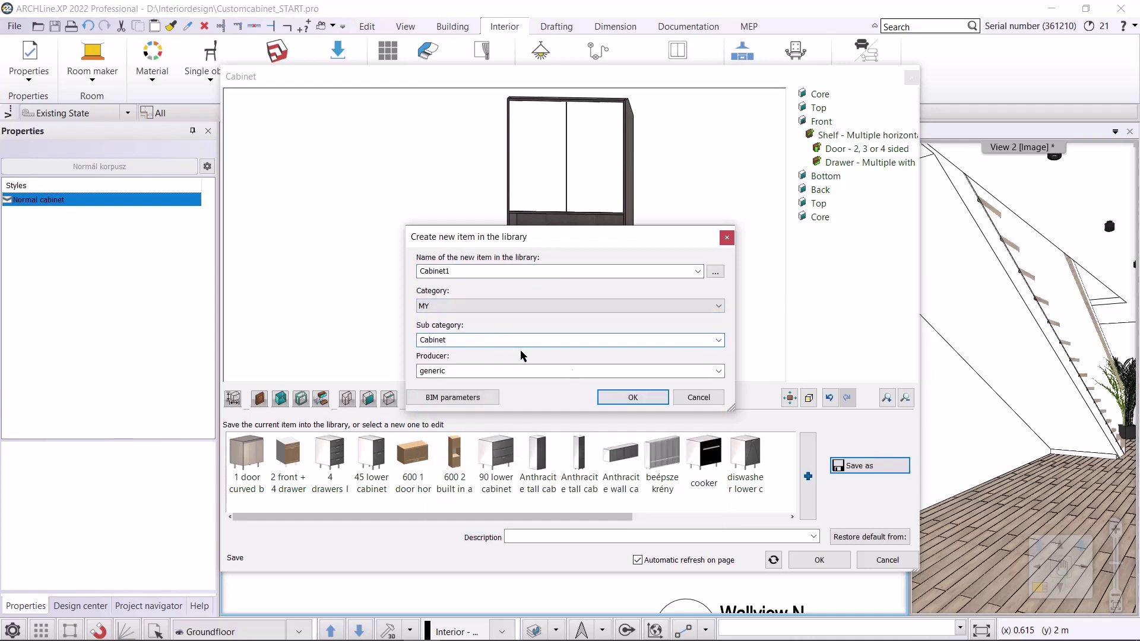
pyautogui.click(617, 398)
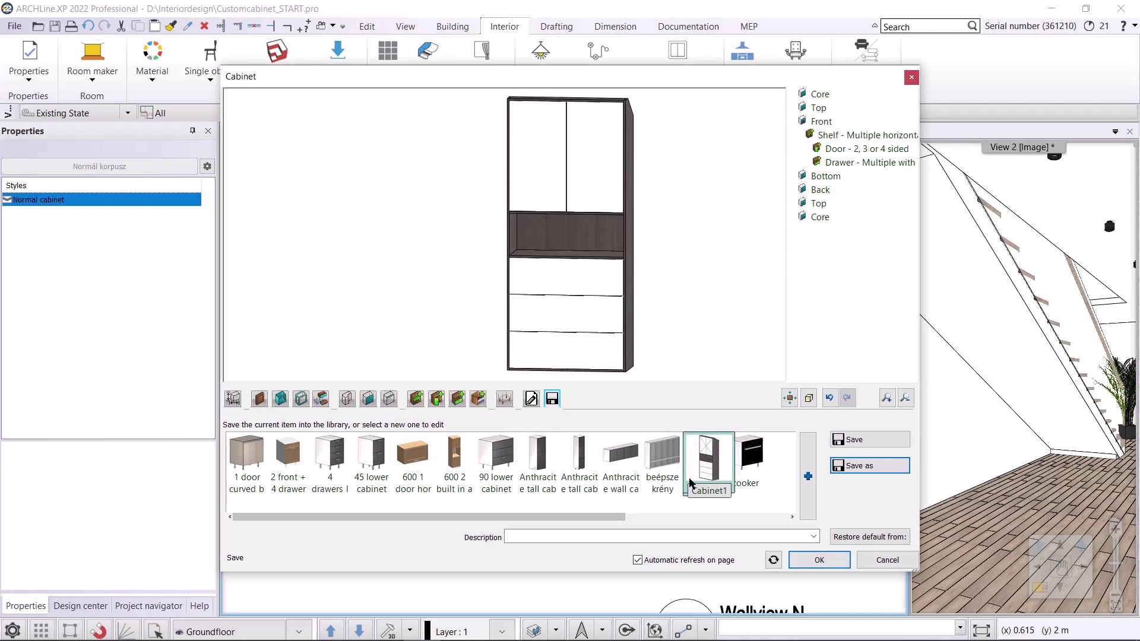
# Accept the cabinet despite its relative elevation and place it under the tall end of the staircase on the ground floor plan
pyautogui.click(808, 561)
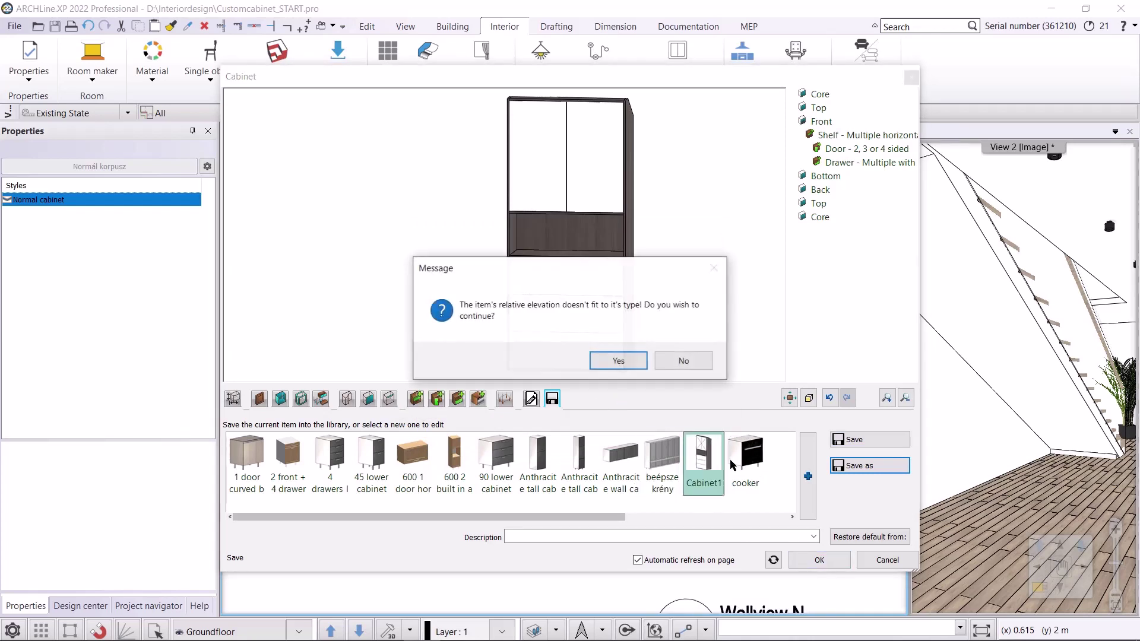
pyautogui.click(618, 360)
pyautogui.scroll(4, 321, 178)
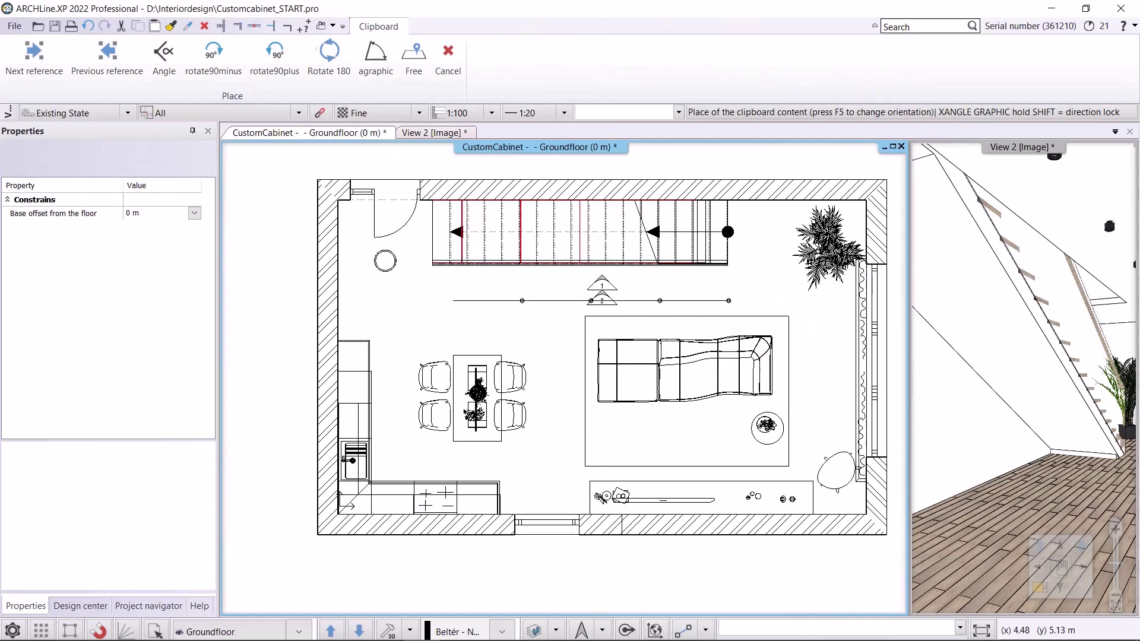
pyautogui.click(386, 265)
pyautogui.scroll(-4, 387, 265)
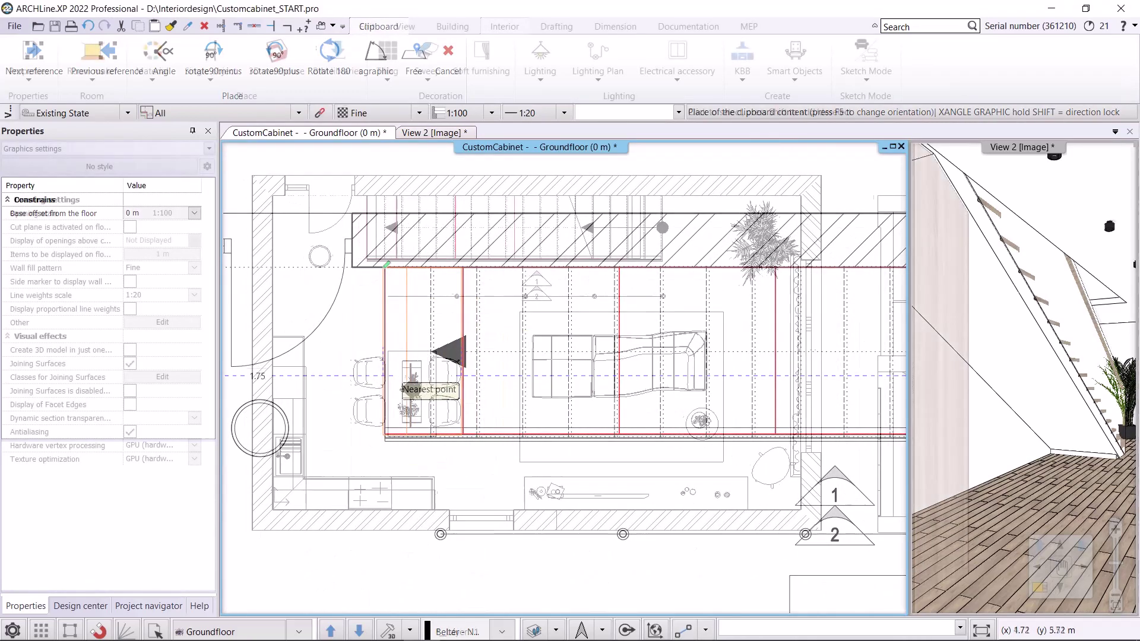
# Check the placed cabinet in the View 2 3D view and switch to the saved 2_Front_view camera
pyautogui.click(439, 133)
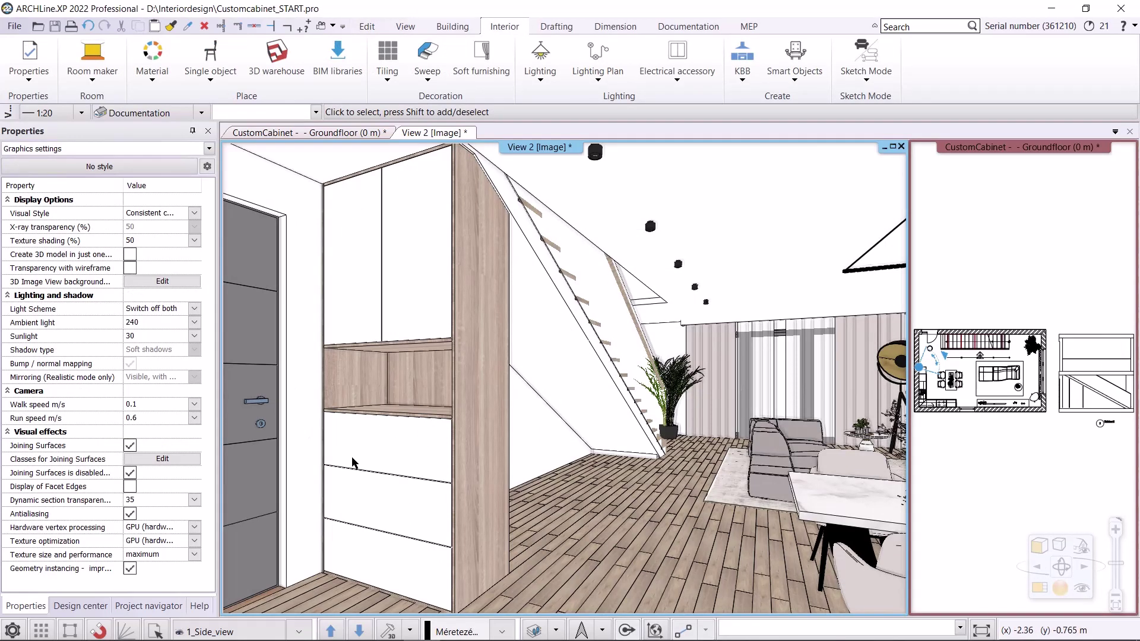
pyautogui.click(245, 630)
pyautogui.click(206, 600)
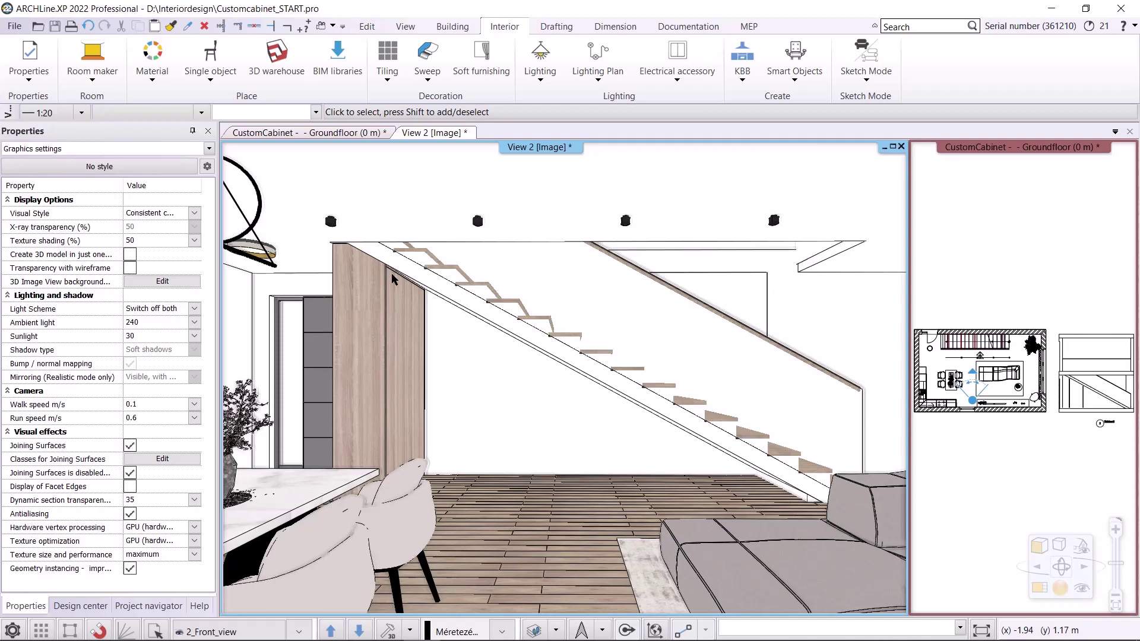
# Start a new KBB cabinet and set its space for legs to 0 m
pyautogui.click(739, 80)
pyautogui.click(821, 159)
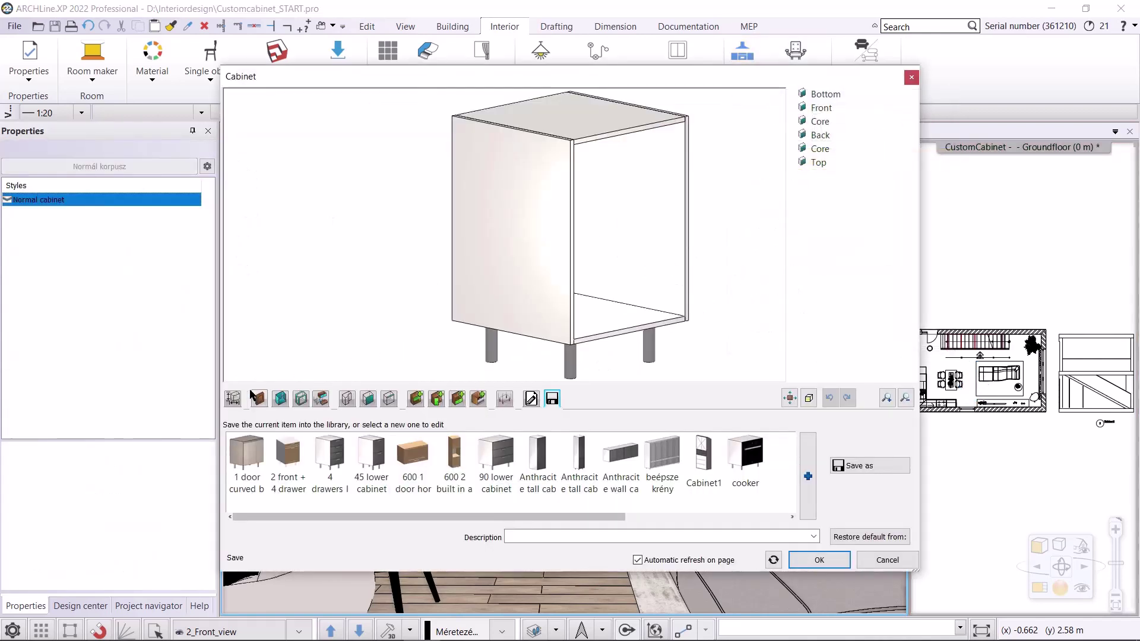
pyautogui.click(233, 398)
pyautogui.doubleClick(371, 503)
pyautogui.write('0')
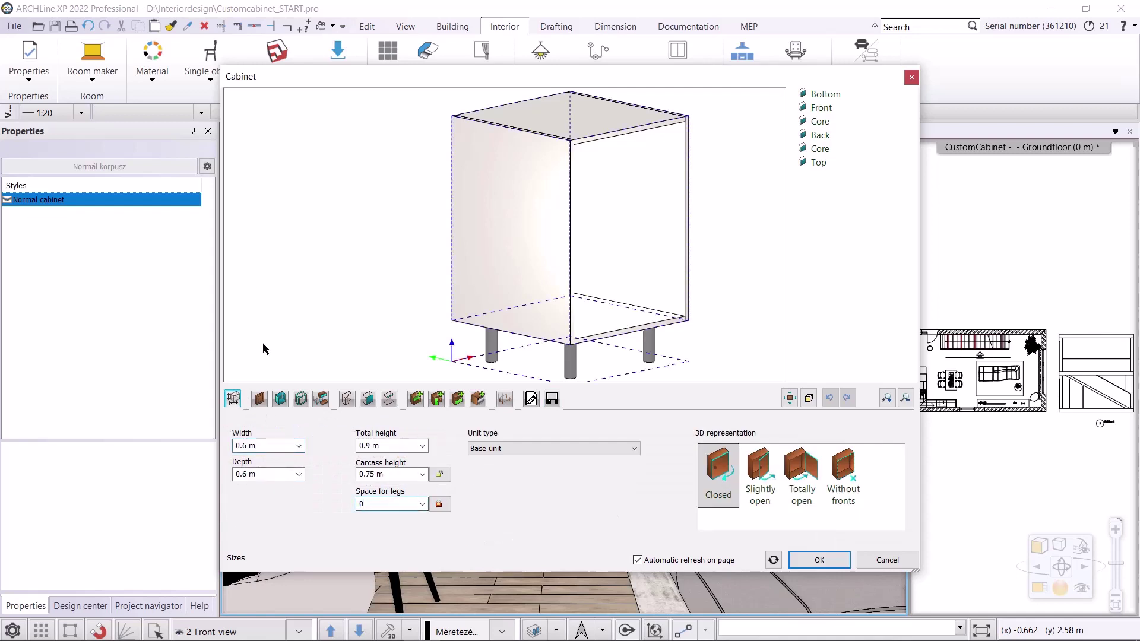
pyautogui.press('Return')
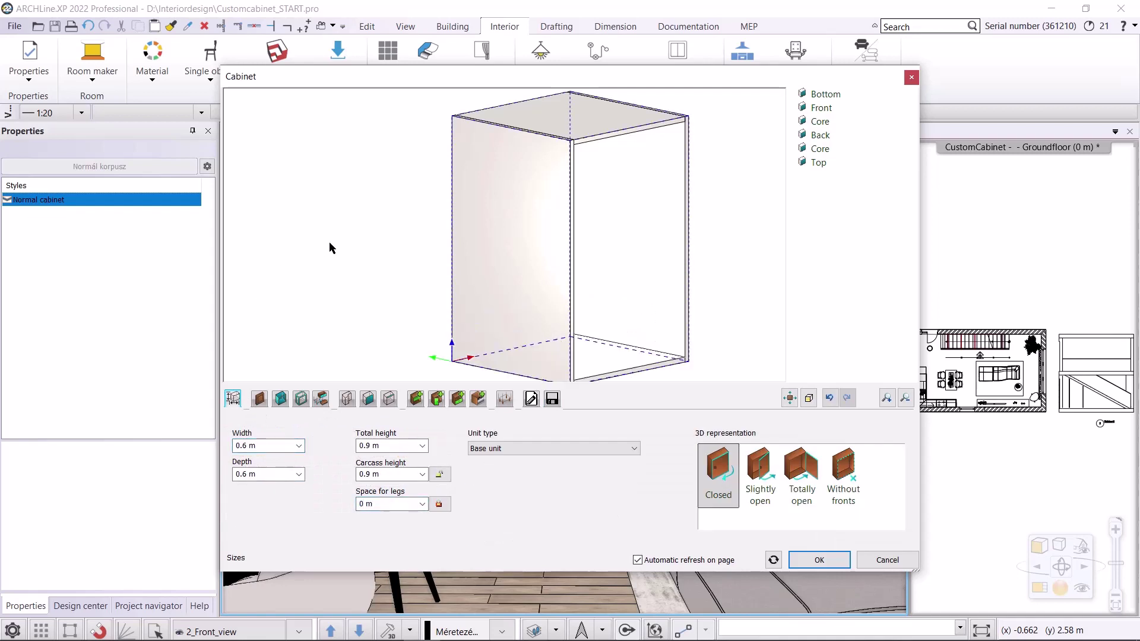
# Give the cabinet a custom shape based on a new 3D object and start drawing the object's front profile
pyautogui.click(349, 403)
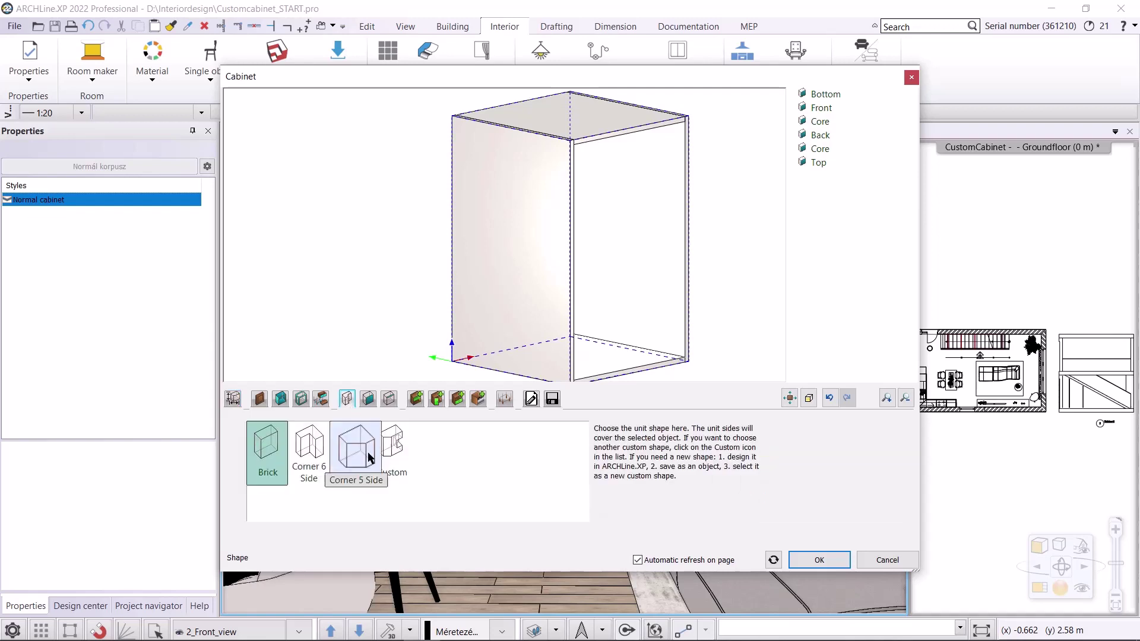
pyautogui.click(398, 451)
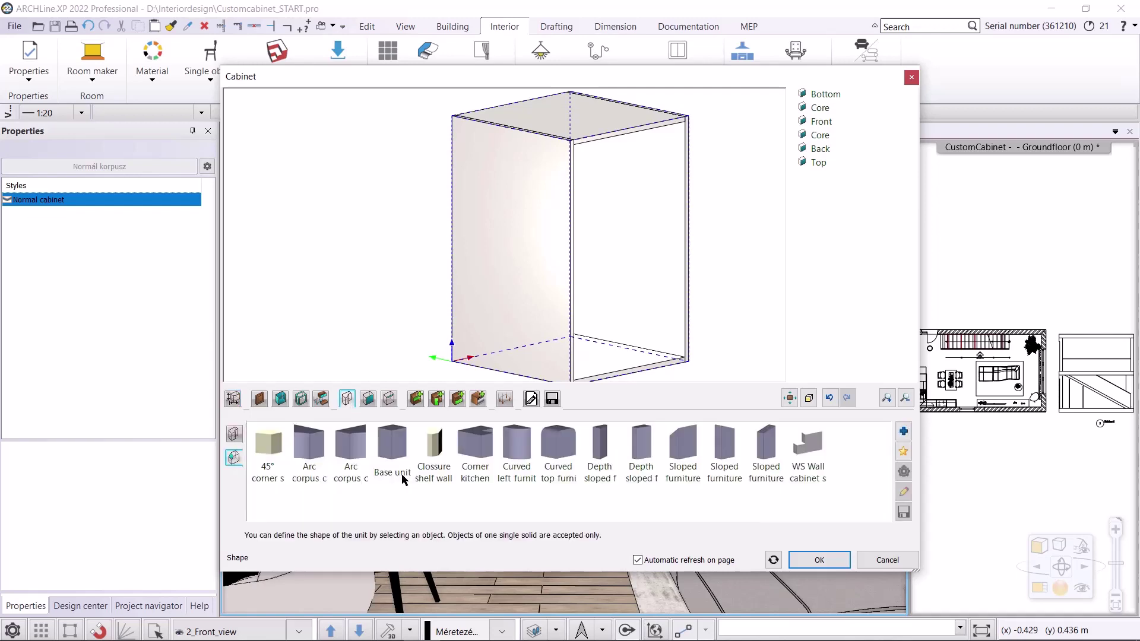
pyautogui.click(904, 453)
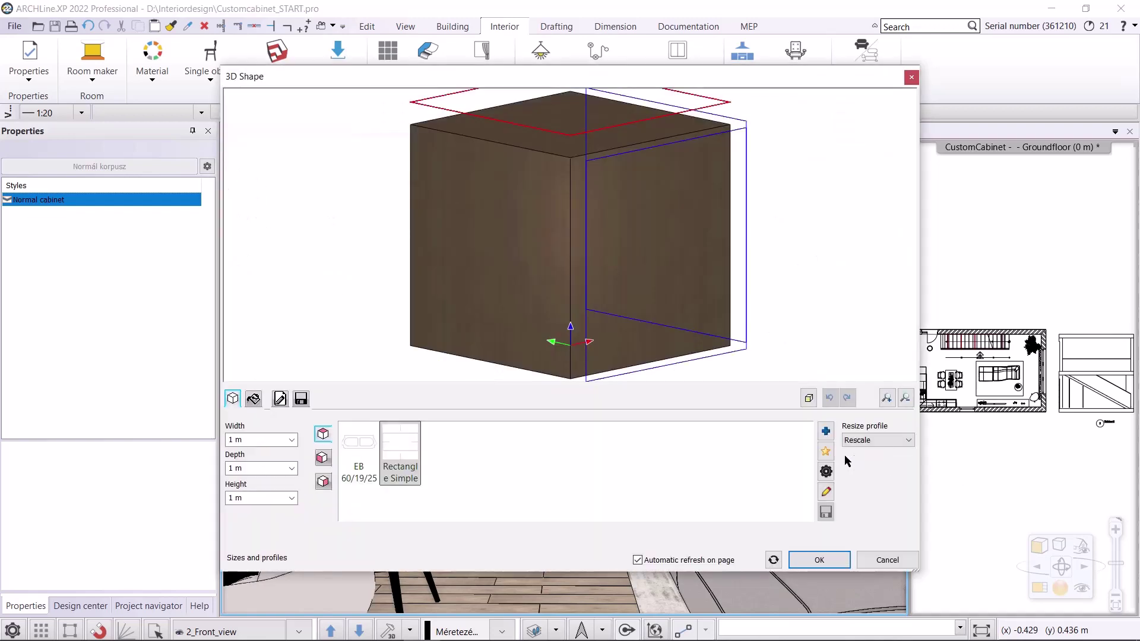
pyautogui.click(324, 461)
pyautogui.click(825, 450)
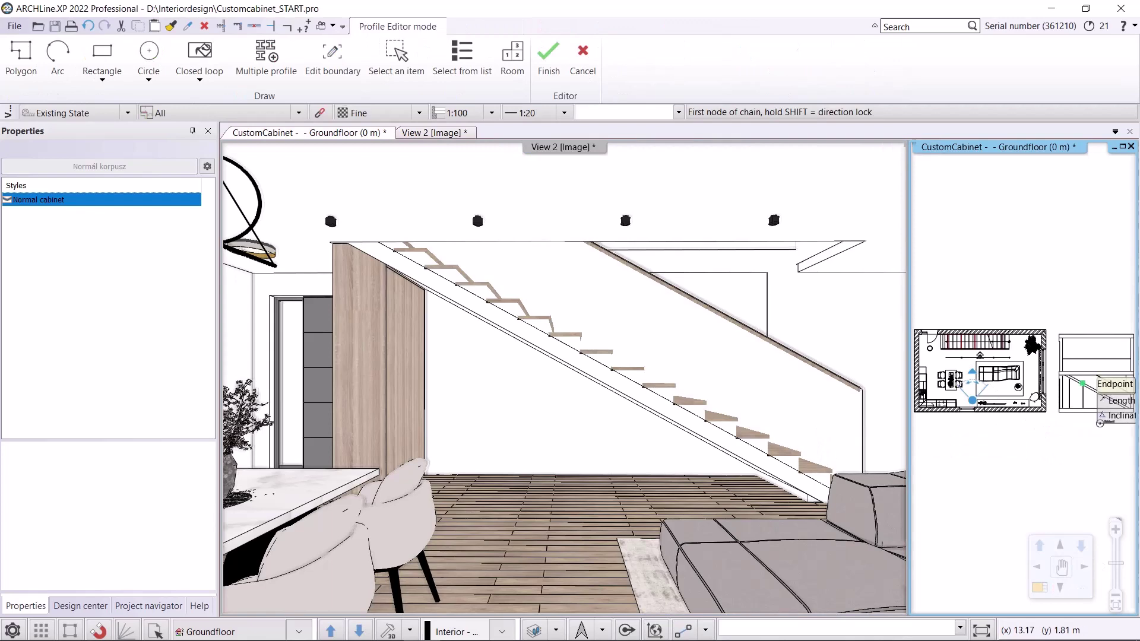
# Define the profile as a closed loop from the second cabinet area under the stairs in Wallview N, with its reference point inside the area
pyautogui.click(1036, 588)
pyautogui.scroll(6, 652, 404)
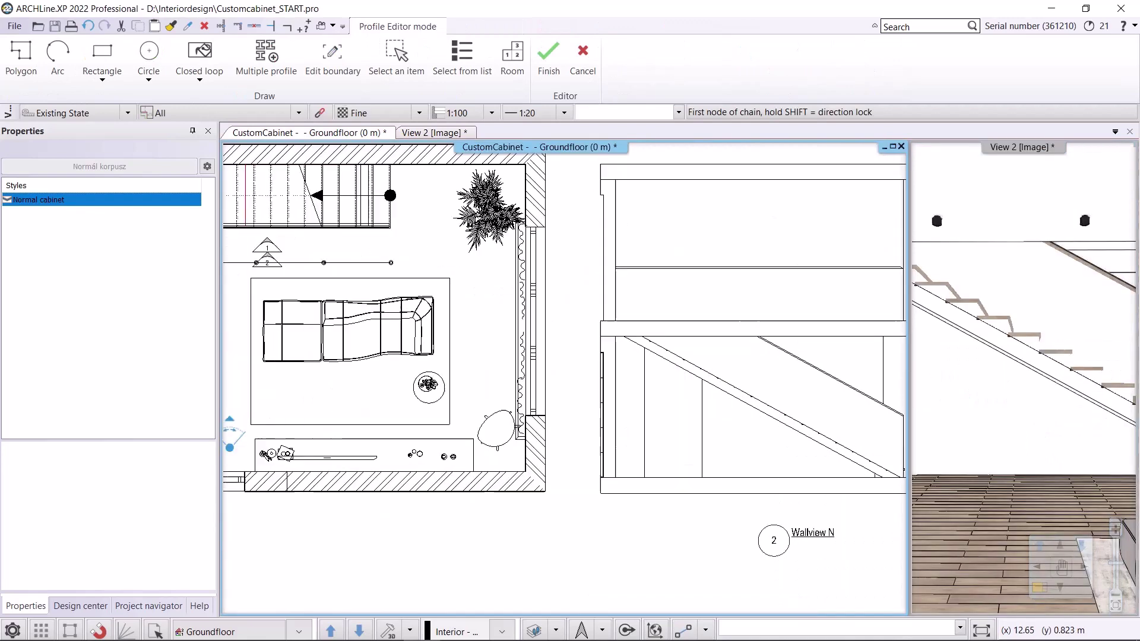
pyautogui.click(200, 77)
pyautogui.click(236, 135)
pyautogui.click(199, 65)
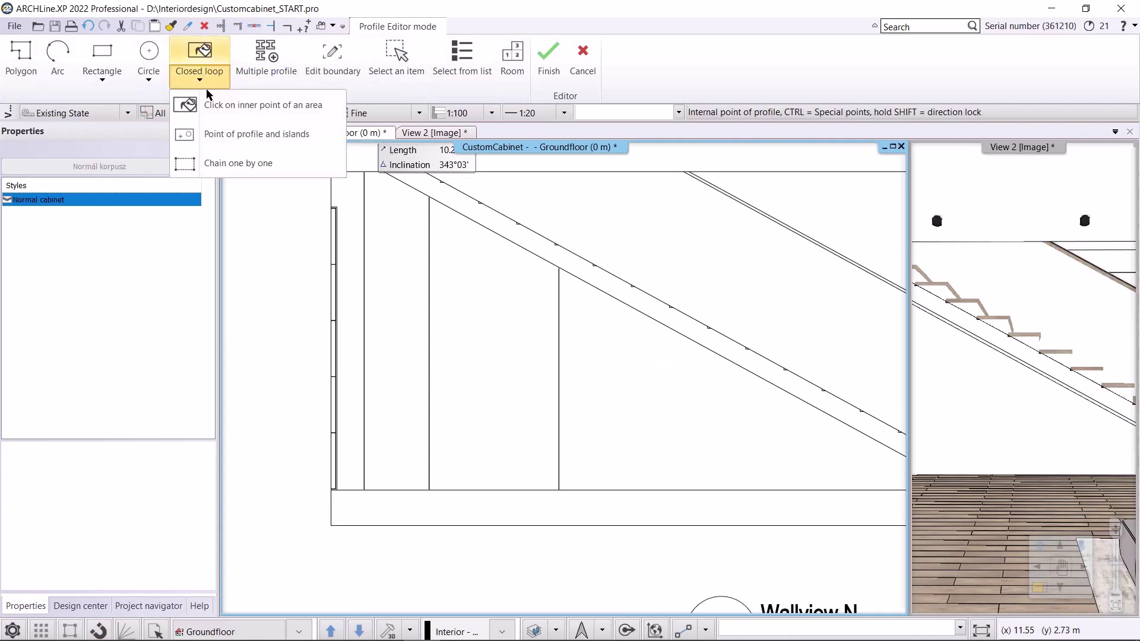
pyautogui.click(216, 107)
pyautogui.click(606, 355)
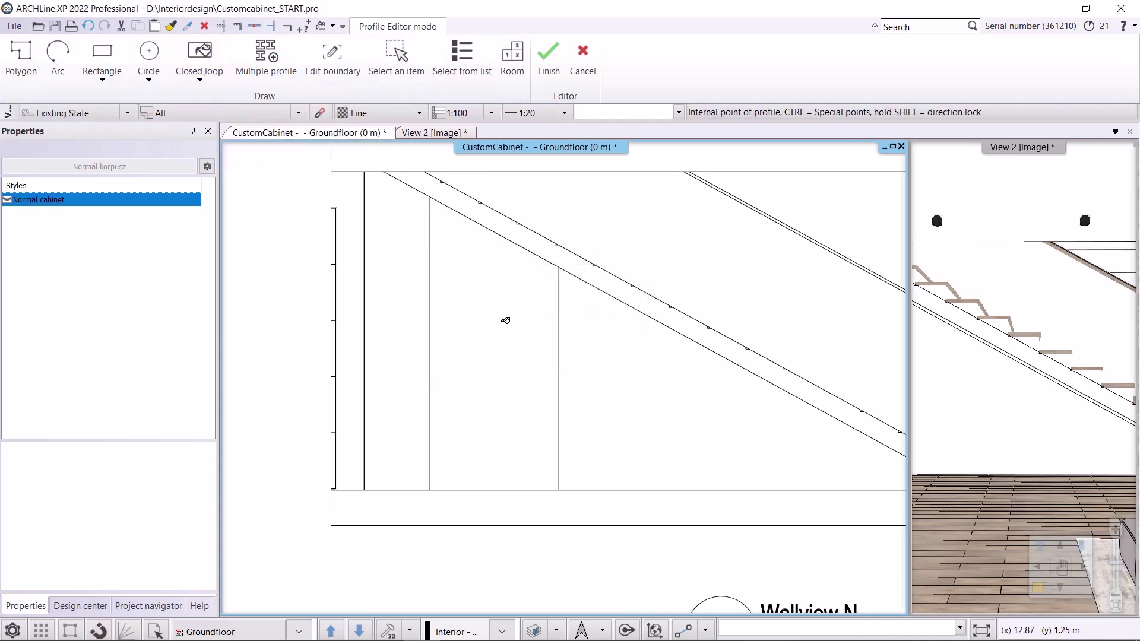
pyautogui.click(502, 321)
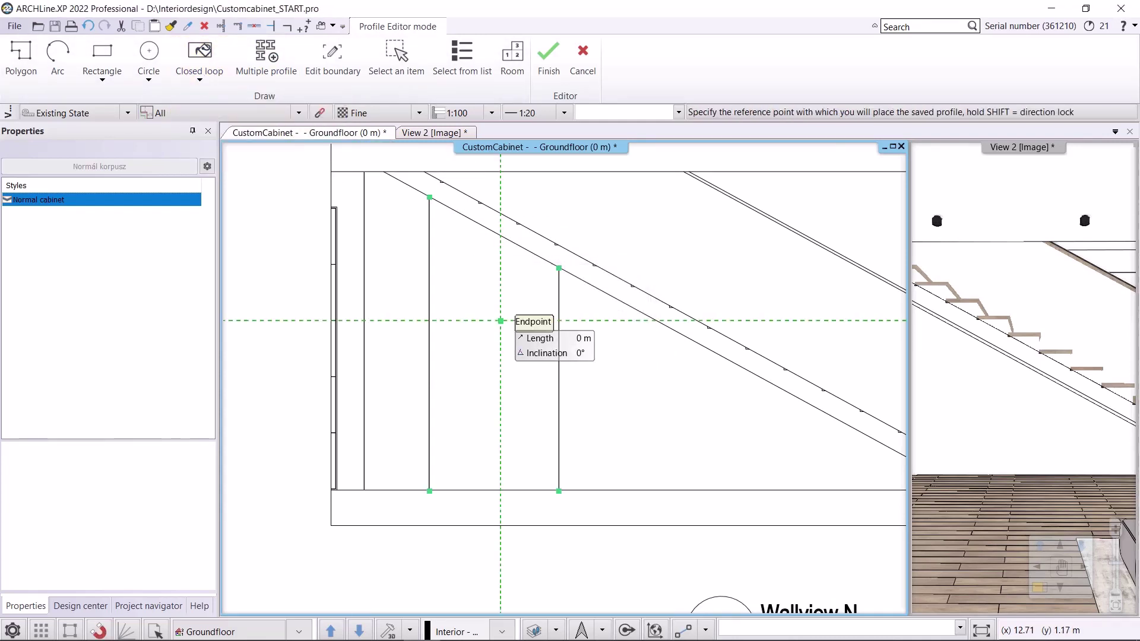
pyautogui.click(500, 320)
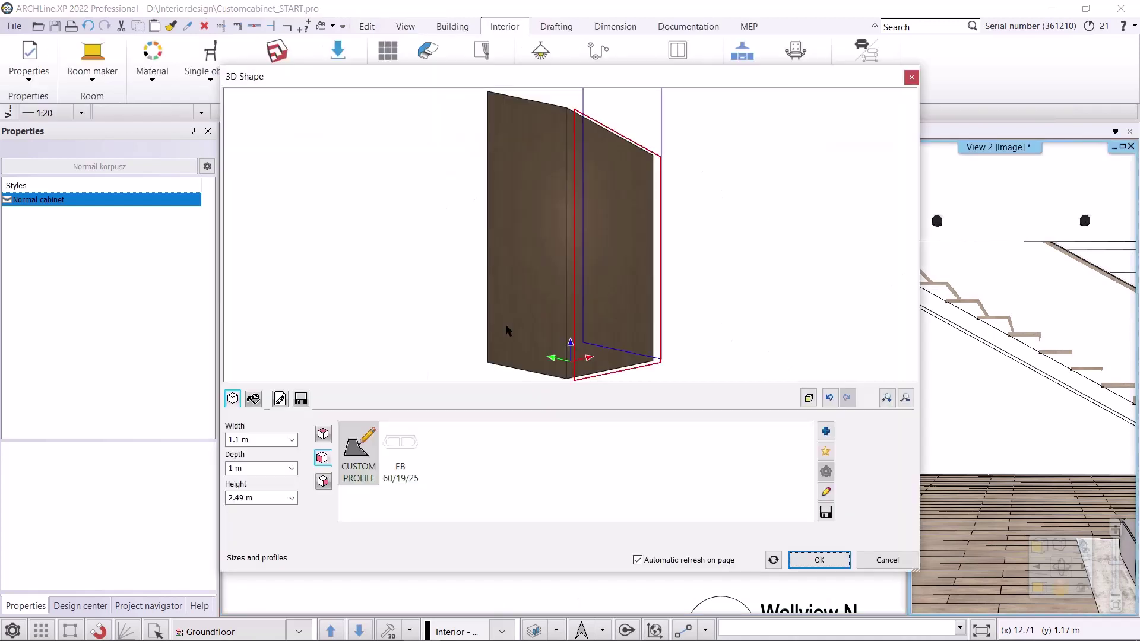
# Set the custom shape's depth to 1.18 m and apply the shape to the cabinet
pyautogui.click(274, 468)
pyautogui.click(276, 470)
pyautogui.press('Return')
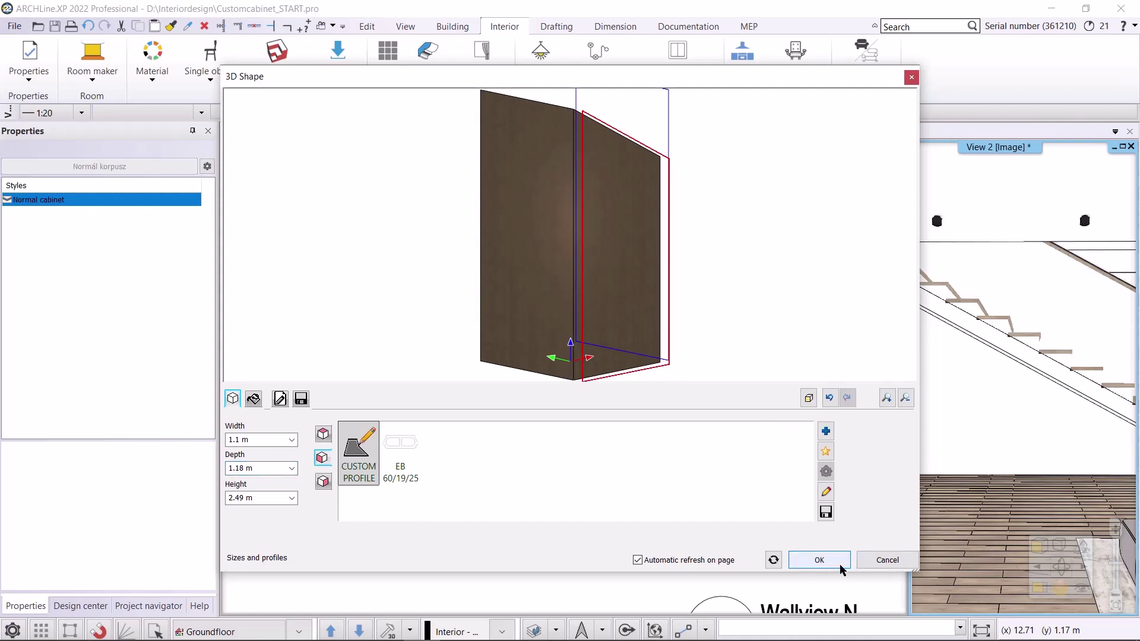
pyautogui.click(820, 558)
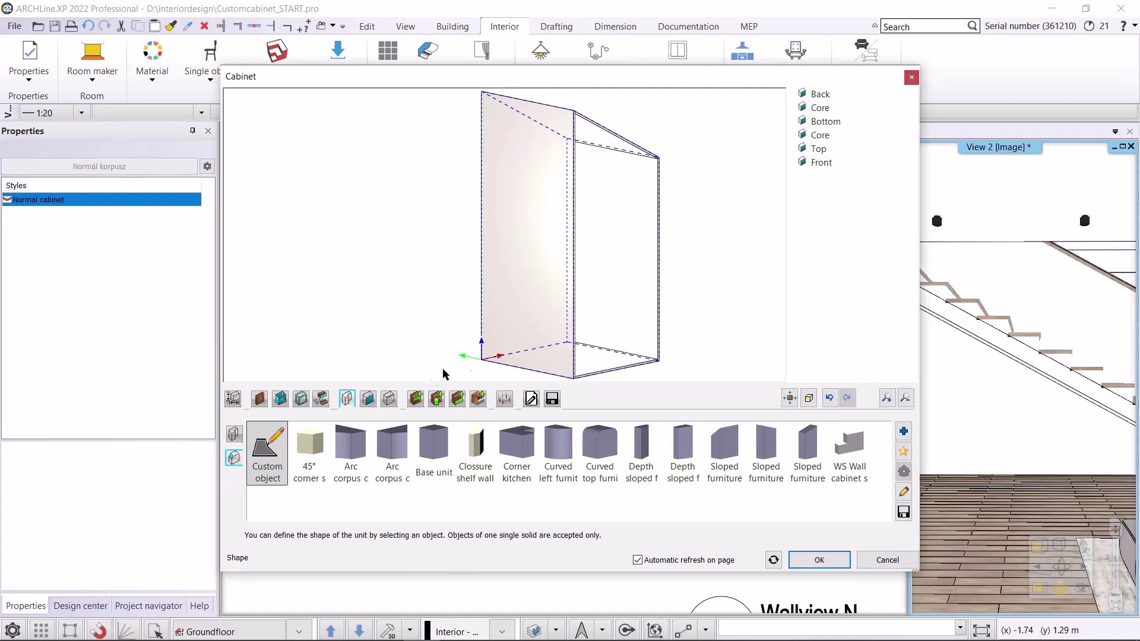
# Check the panel type assigned to each side of the custom-shaped cabinet, from the back through to the front
pyautogui.click(368, 398)
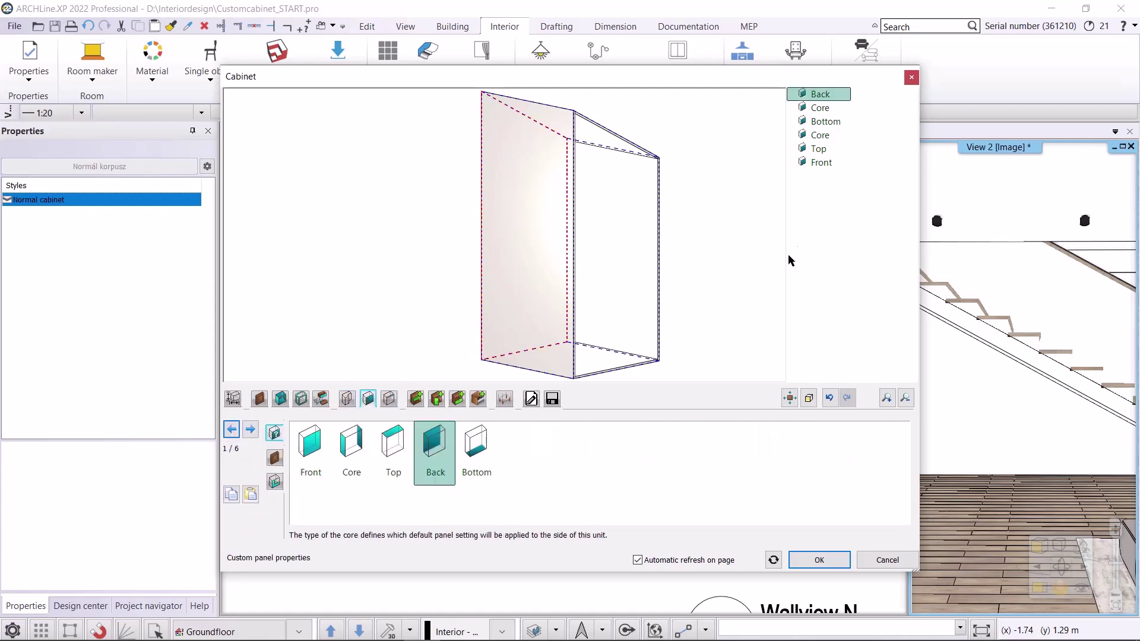
pyautogui.click(825, 108)
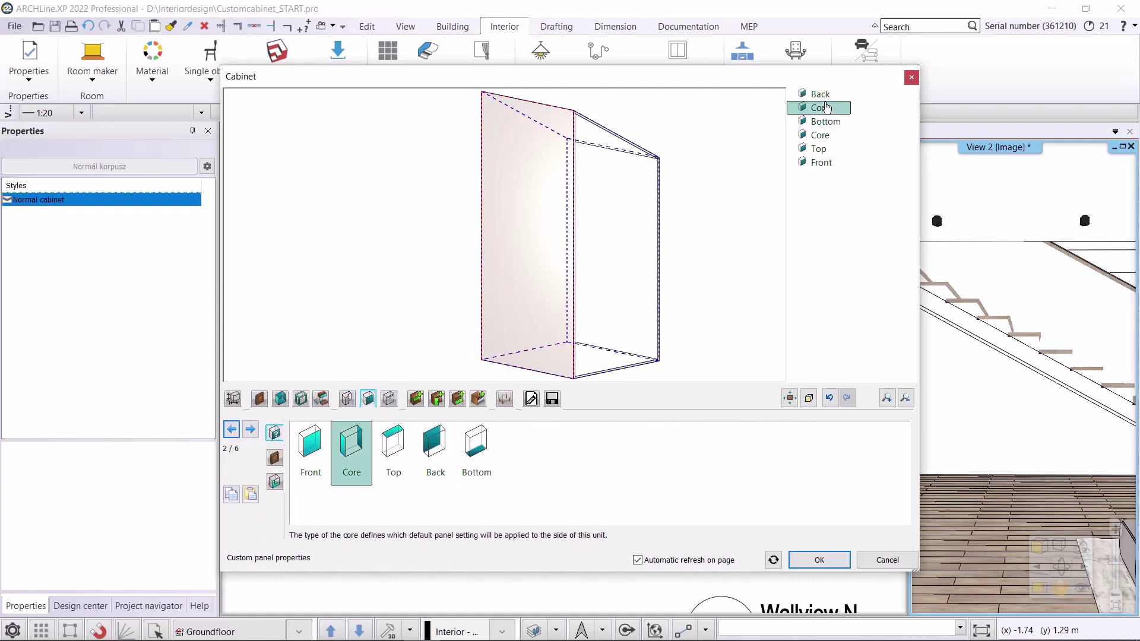
pyautogui.click(826, 122)
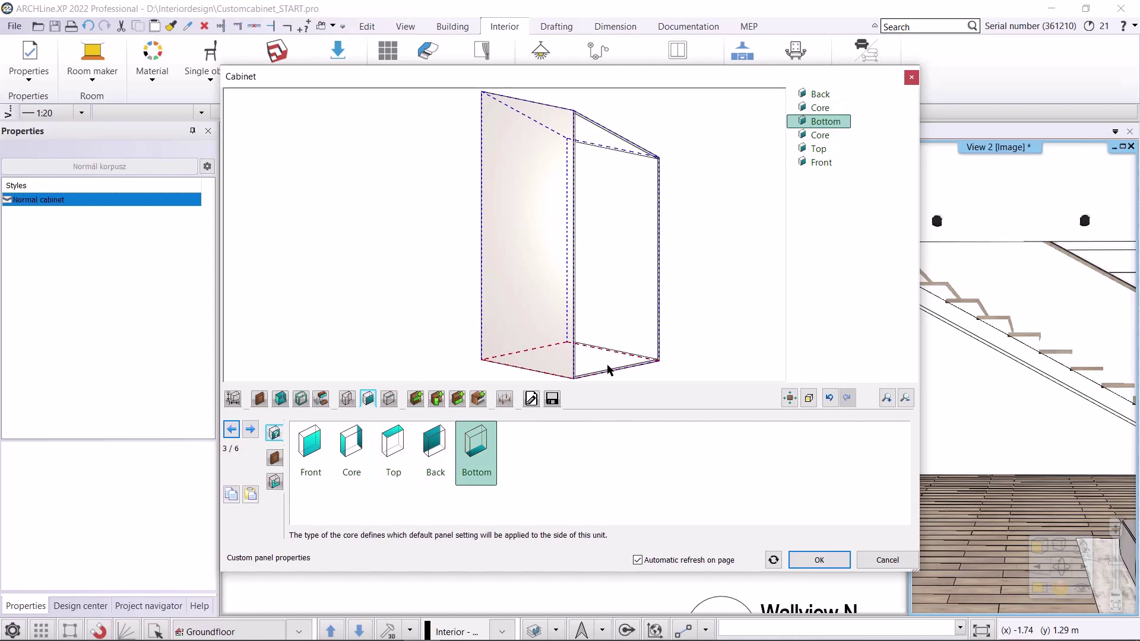
pyautogui.click(844, 136)
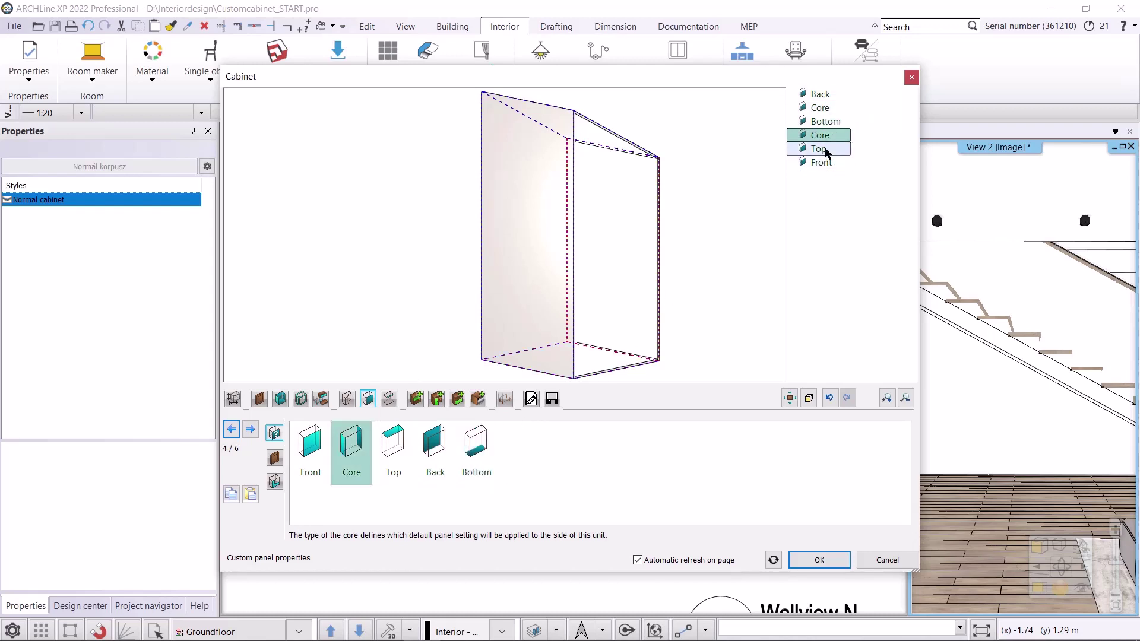
pyautogui.click(826, 150)
pyautogui.click(815, 165)
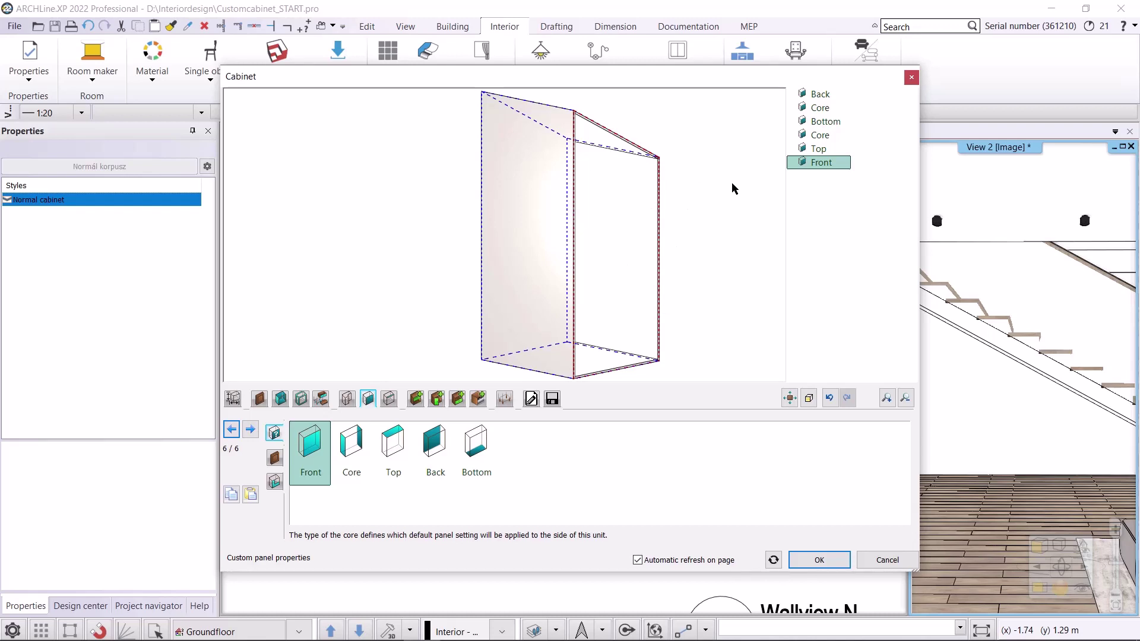
# Set the default door front to WS front white and hide the handles
pyautogui.click(259, 399)
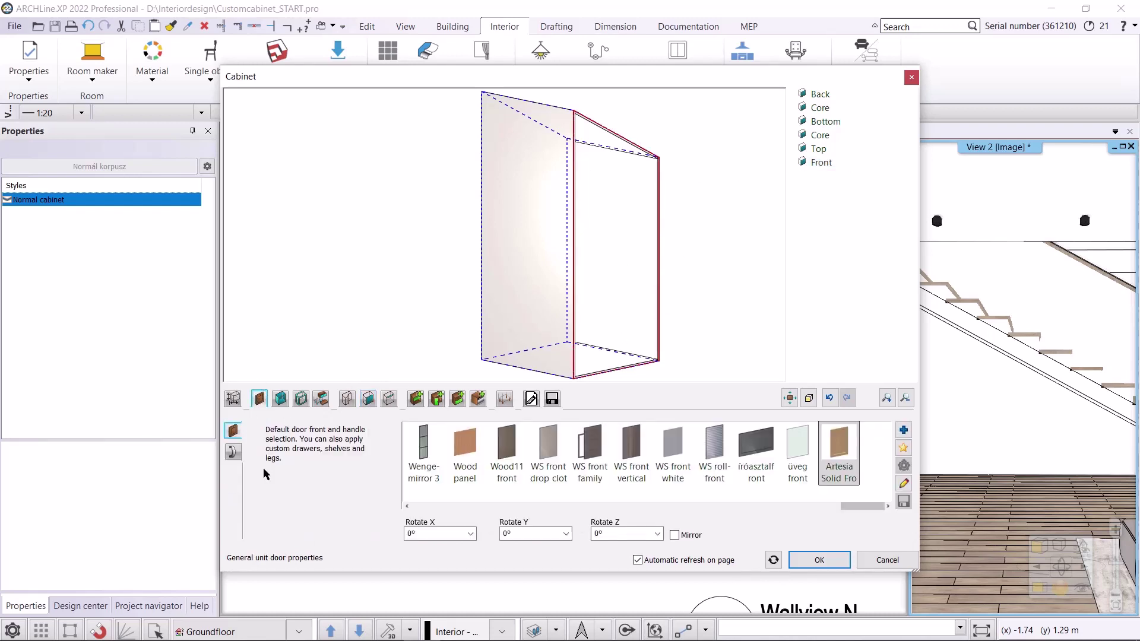
pyautogui.click(673, 448)
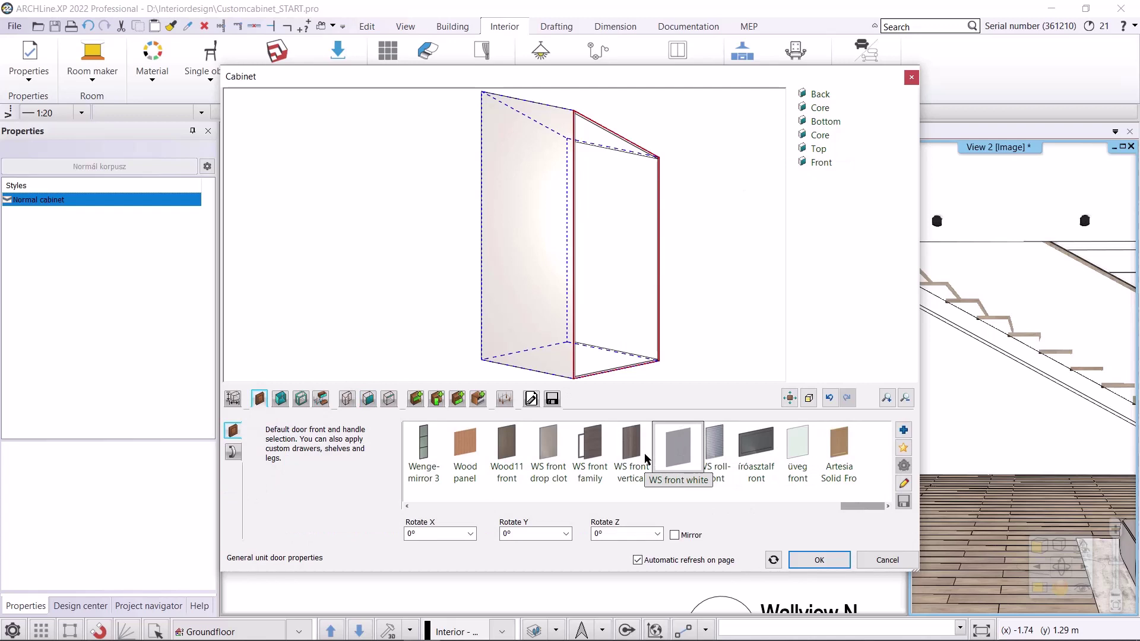
pyautogui.click(233, 452)
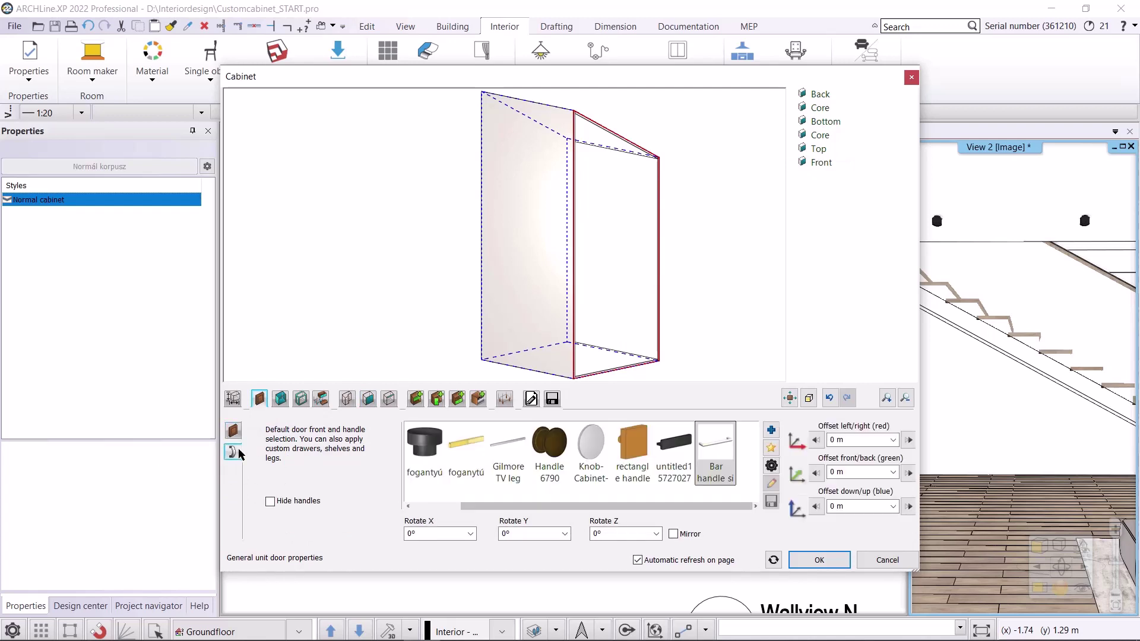
pyautogui.click(270, 502)
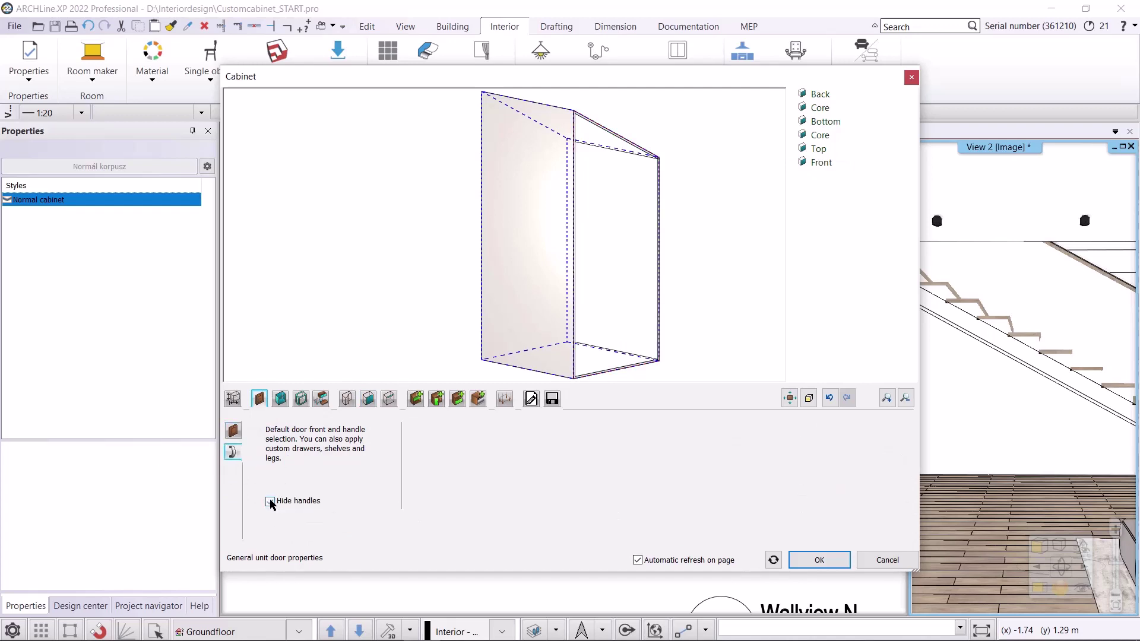
# Apply the WS front vertical panel as the cabinet's default side panel
pyautogui.click(280, 400)
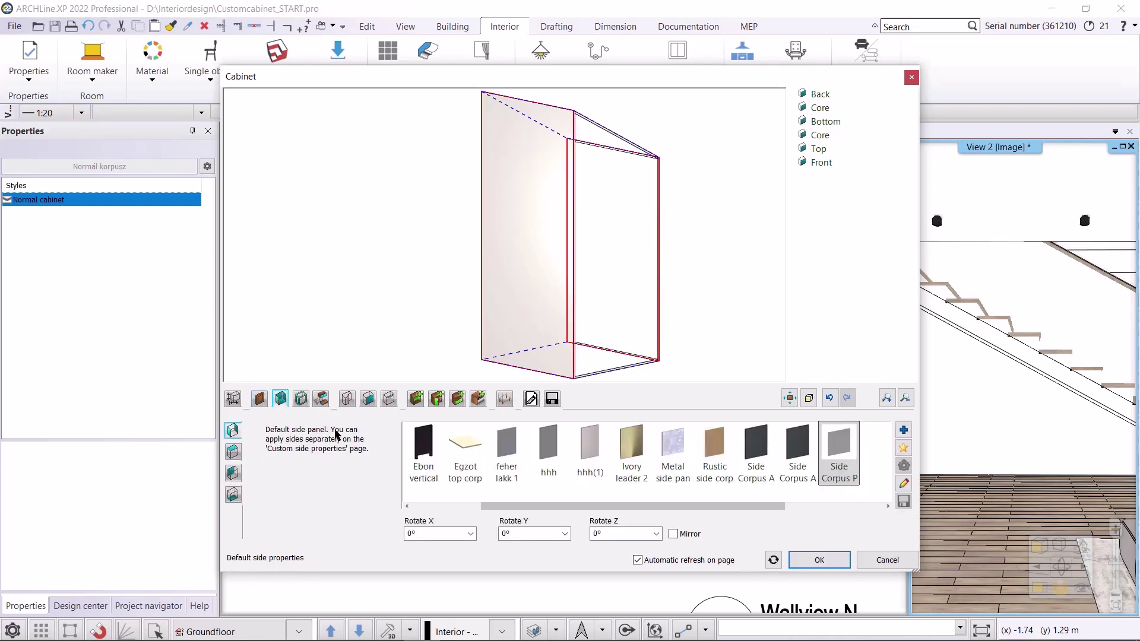
pyautogui.moveTo(696, 507); pyautogui.dragTo(736, 509)
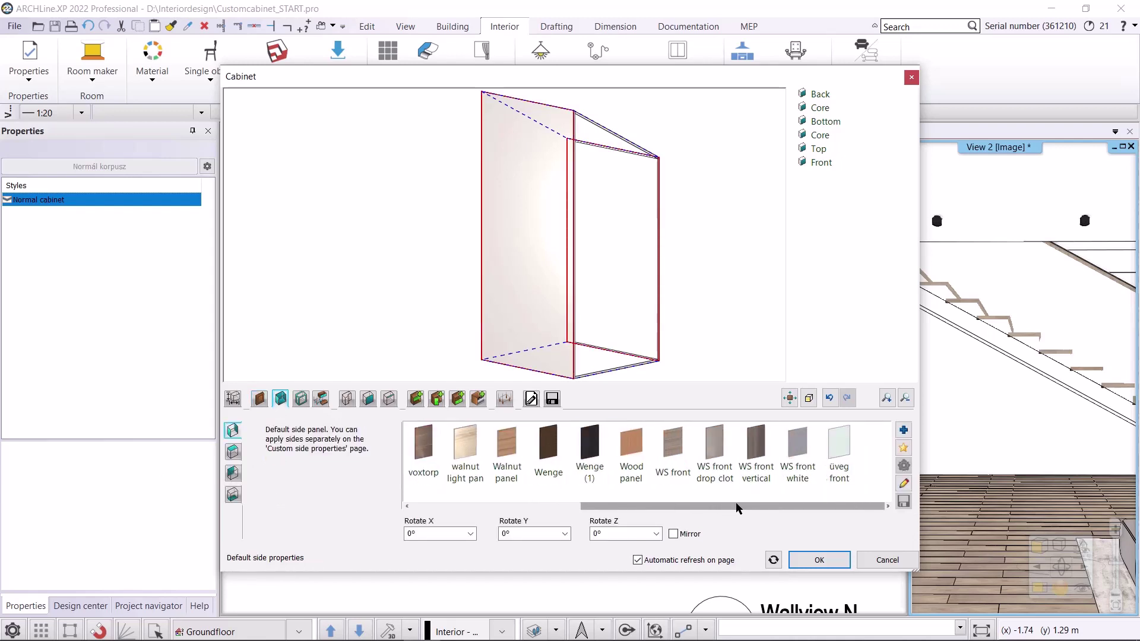
pyautogui.click(765, 452)
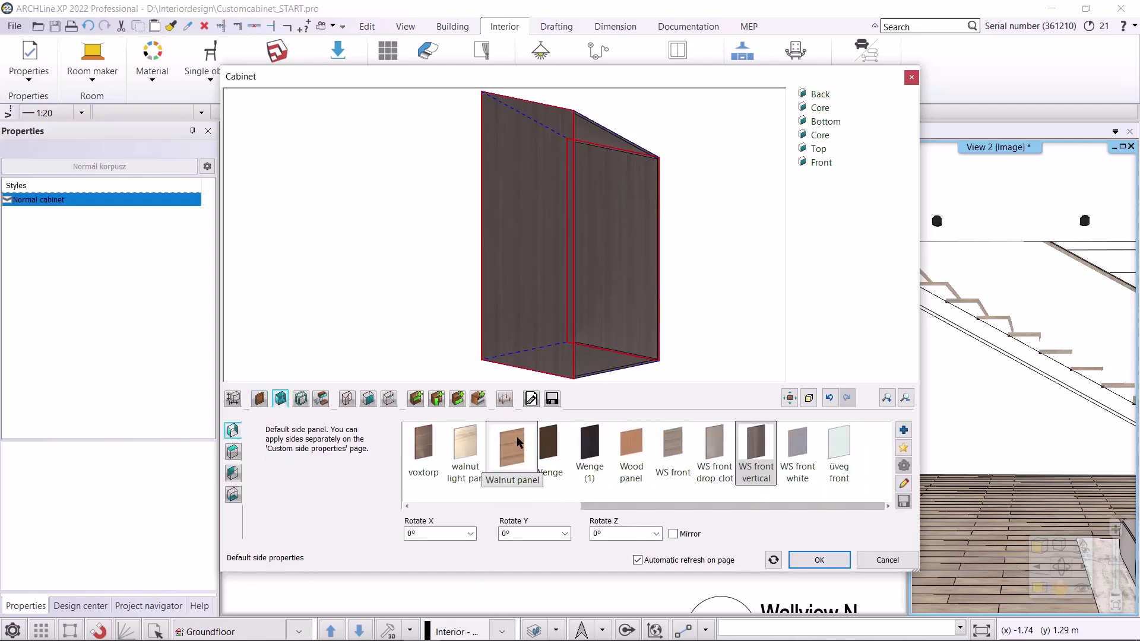
# Divide the cabinet interior with a single vertical shelf at 50%
pyautogui.moveTo(704, 362); pyautogui.dragTo(620, 383)
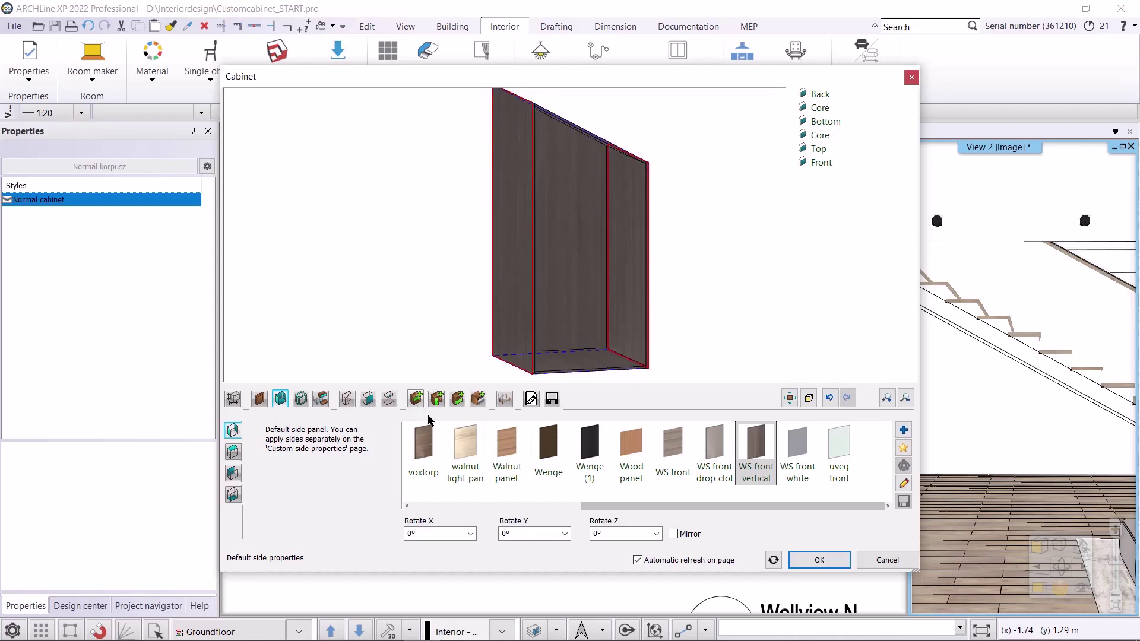
pyautogui.click(416, 400)
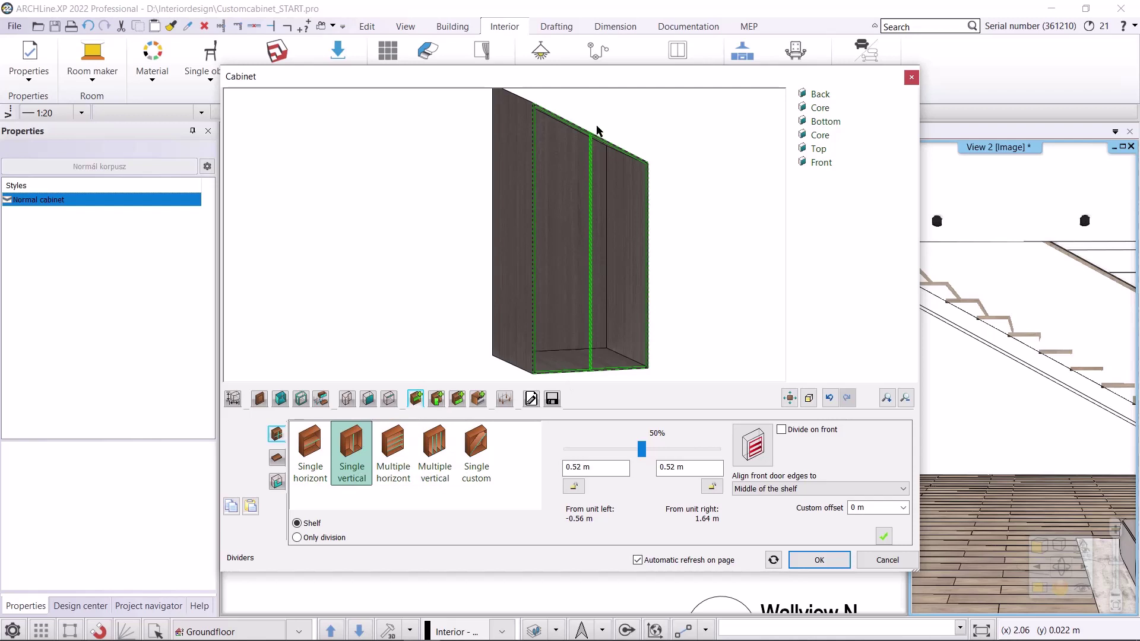
pyautogui.click(884, 536)
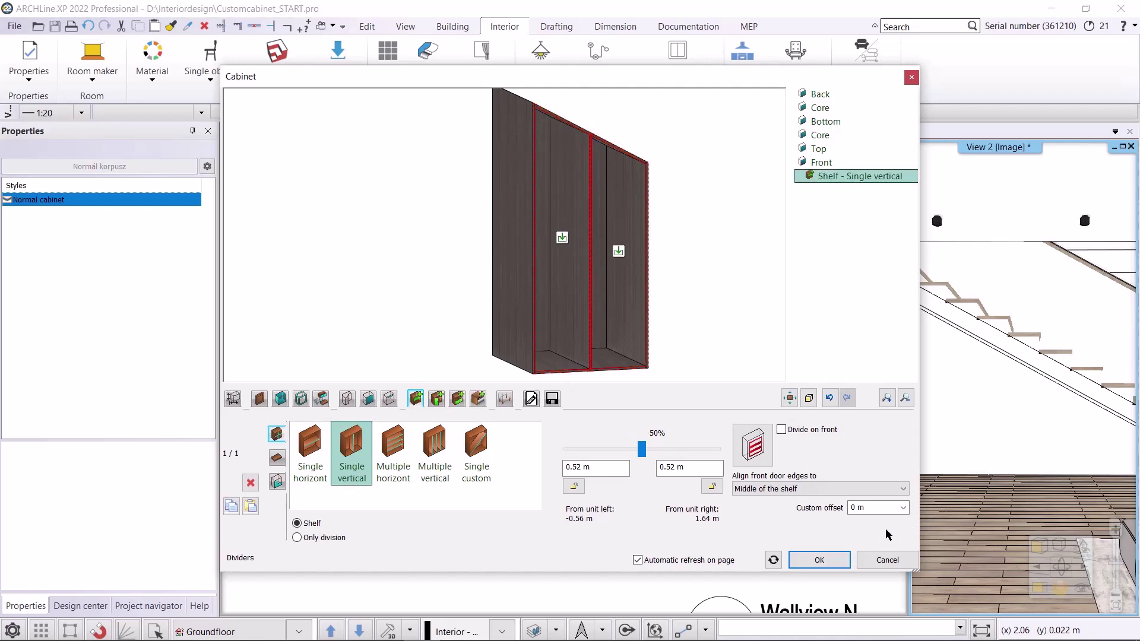
# Add multiple horizontal shelves with 3 items to the lower-height compartment beside the vertical divider
pyautogui.click(618, 252)
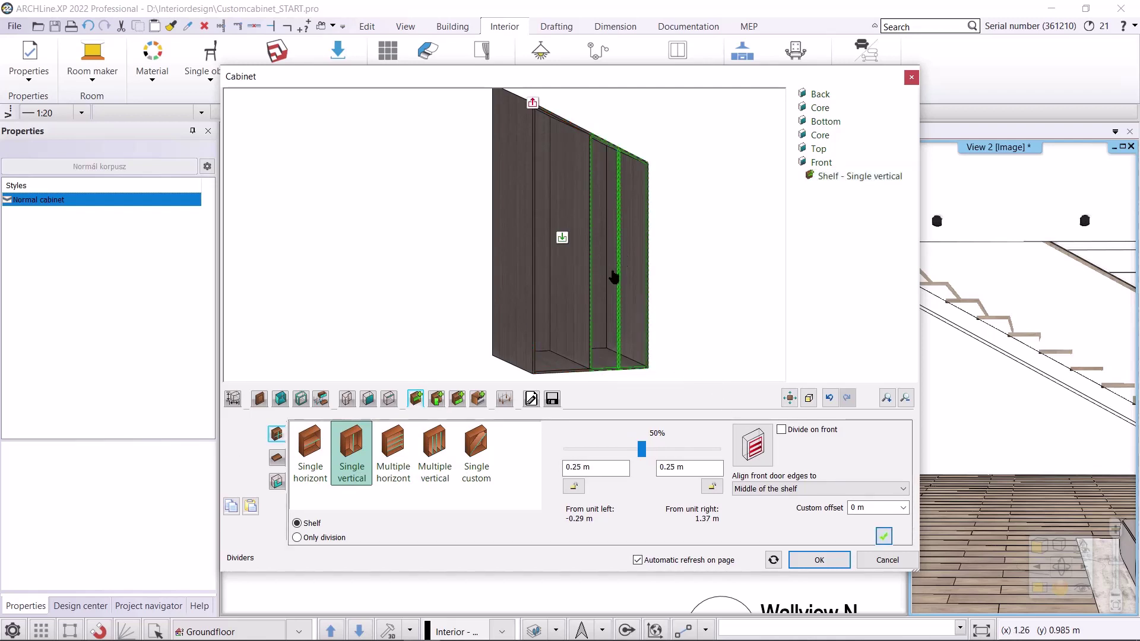
pyautogui.click(395, 465)
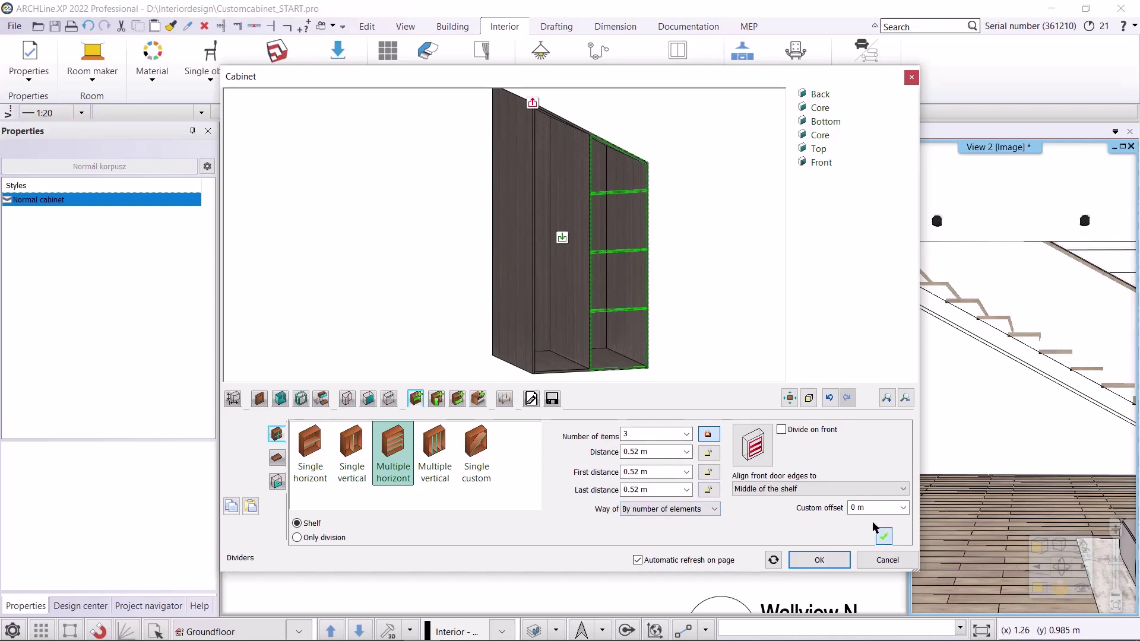
pyautogui.click(883, 535)
# Cover the whole cabinet front with a 2, 3 or 4 sided door of 2 full-overlay leaves
pyautogui.moveTo(739, 346); pyautogui.dragTo(699, 306)
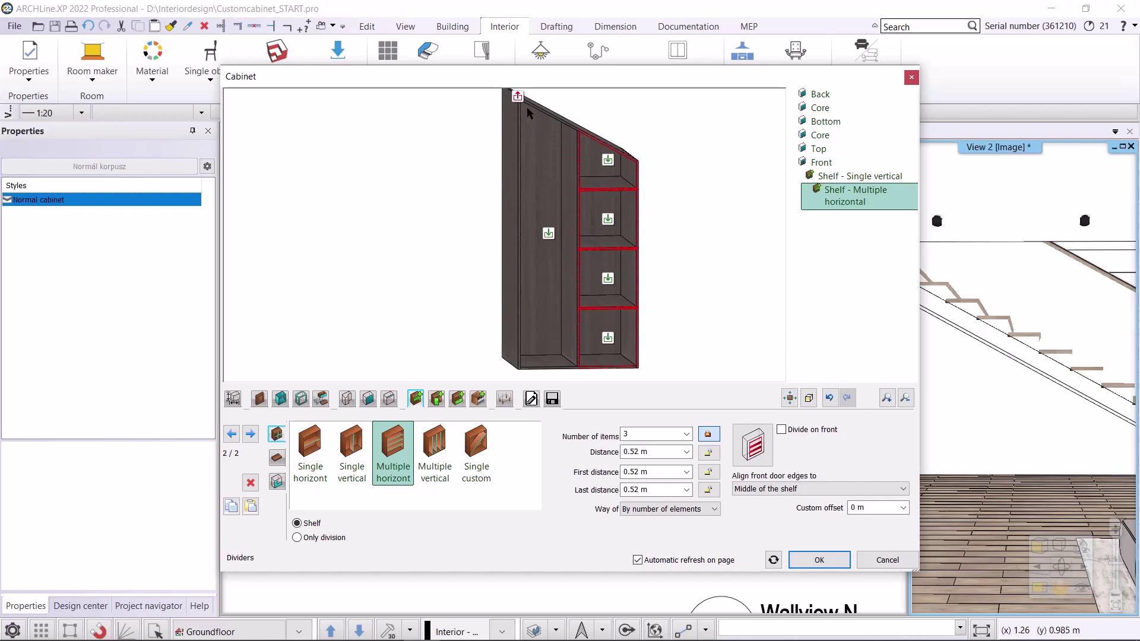
pyautogui.click(533, 213)
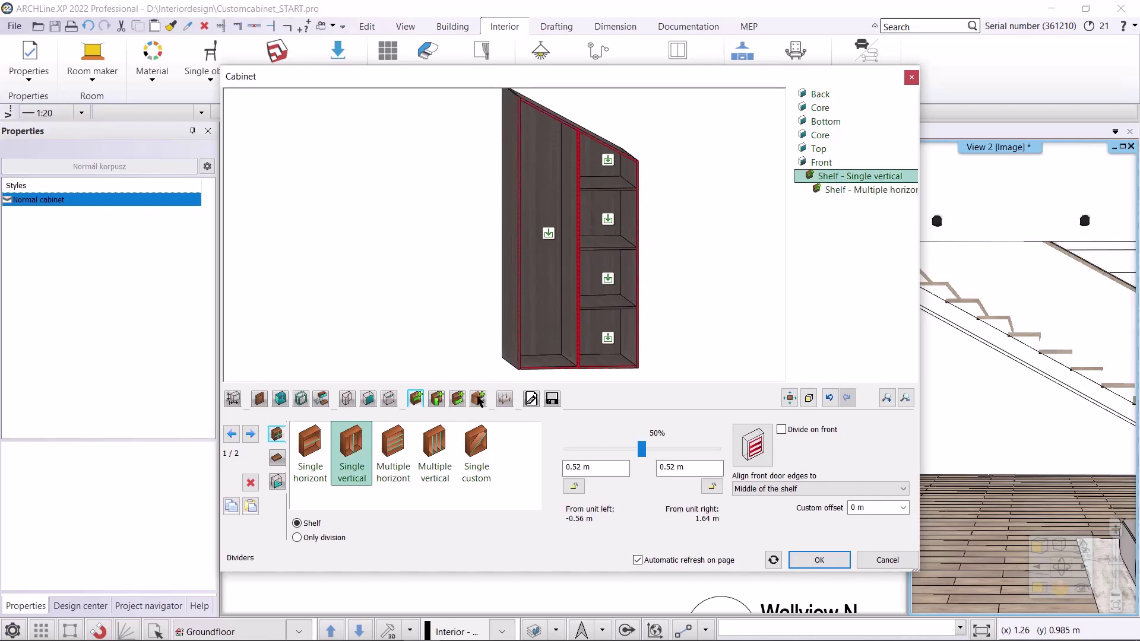
pyautogui.click(437, 399)
pyautogui.click(482, 451)
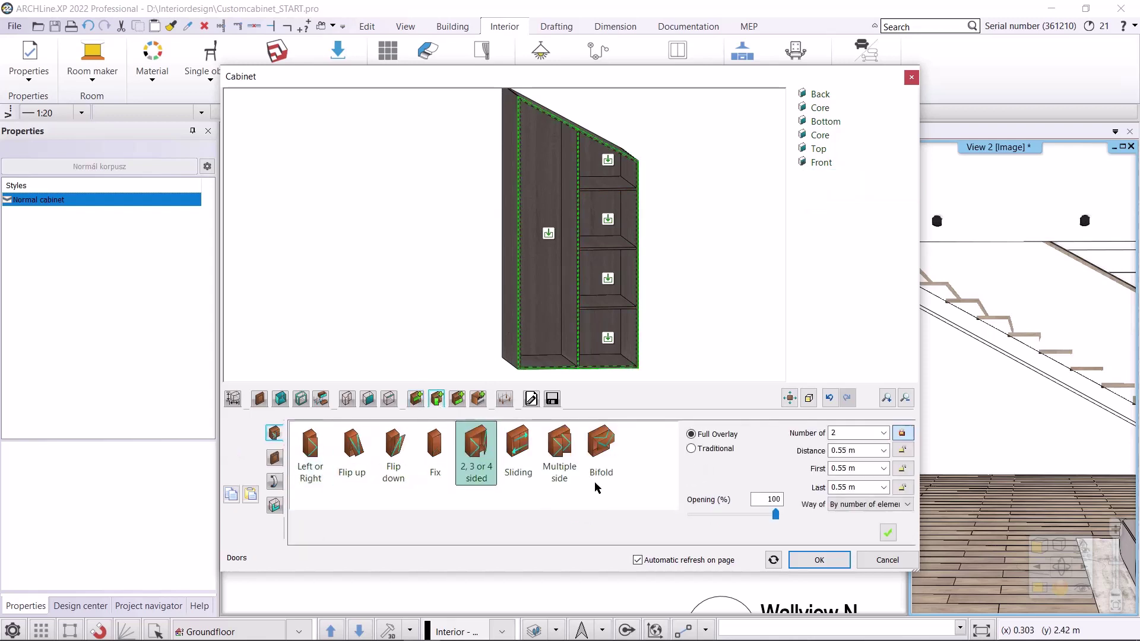
pyautogui.click(887, 533)
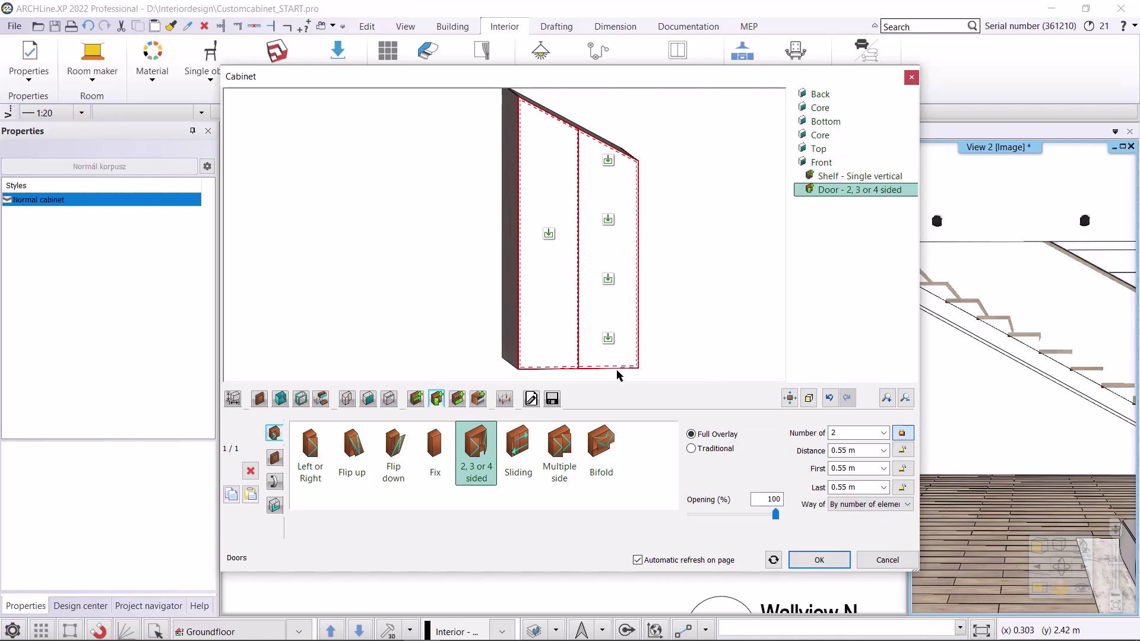
# Save the cabinet to the library as Cabinet2 in category MY, subcategory Cabinet
pyautogui.click(555, 399)
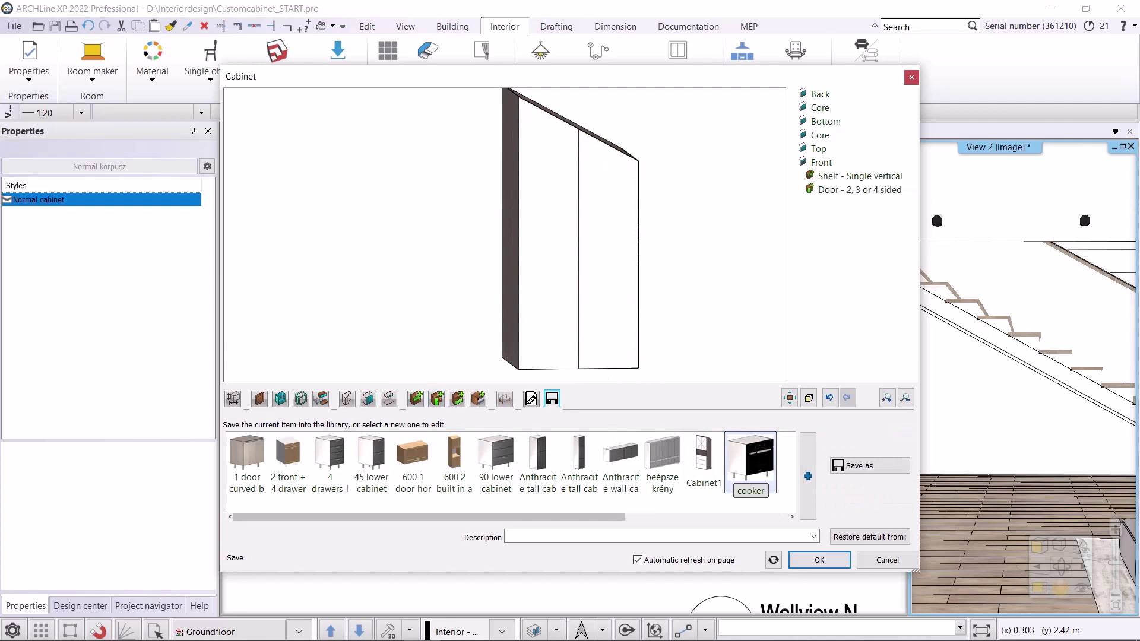
pyautogui.click(866, 468)
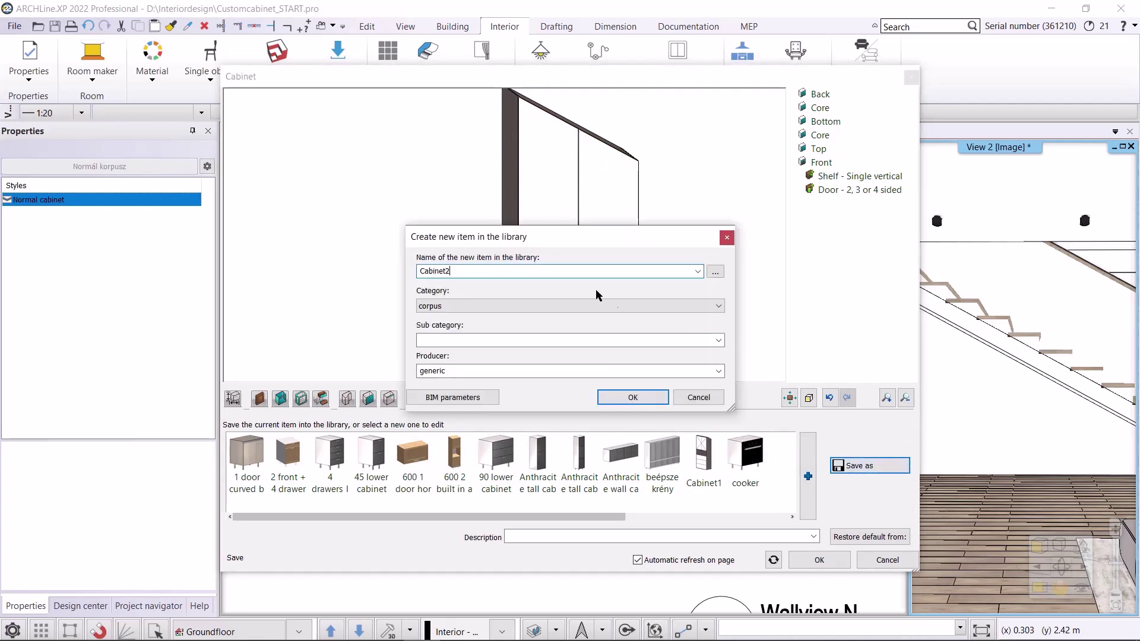
pyautogui.write('Cabinet2')
pyautogui.click(626, 306)
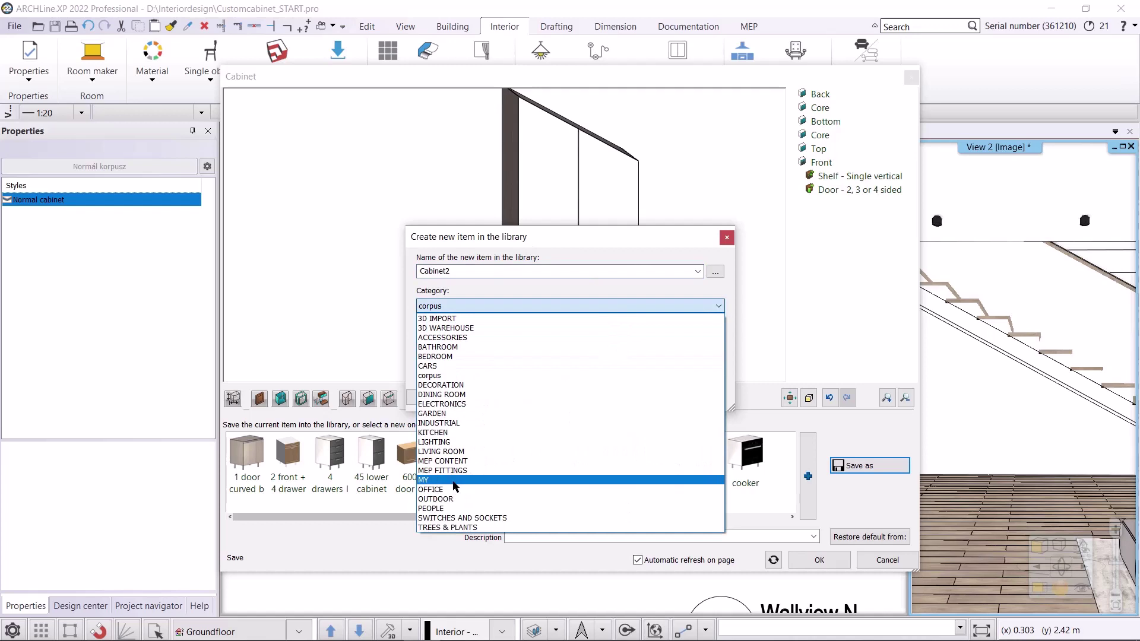
pyautogui.click(455, 480)
pyautogui.click(522, 340)
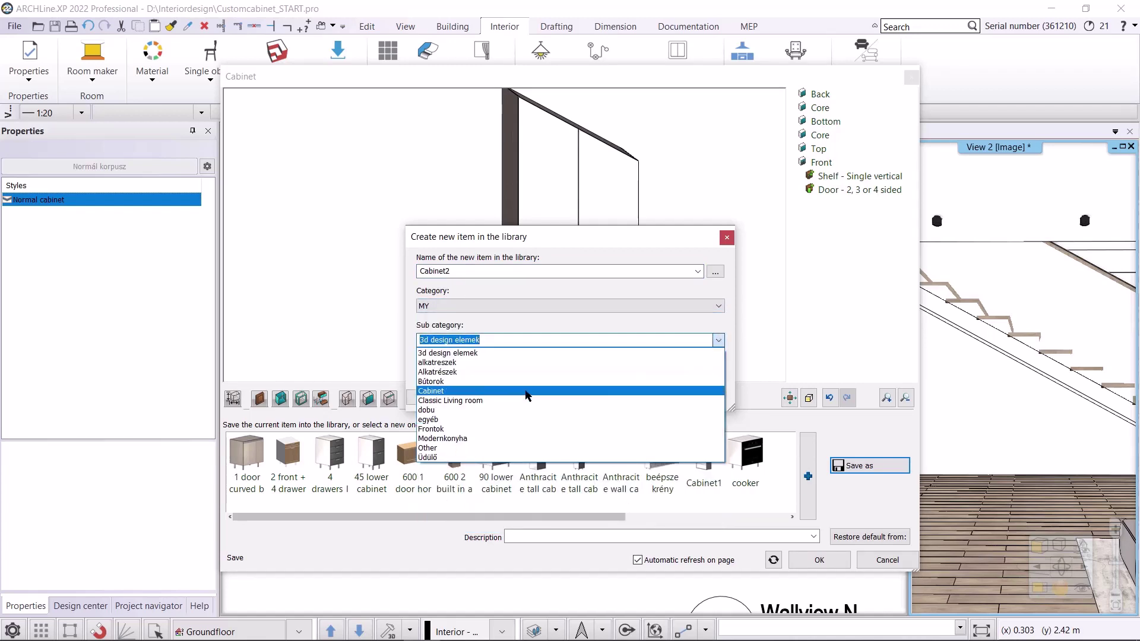
pyautogui.click(525, 390)
pyautogui.click(632, 397)
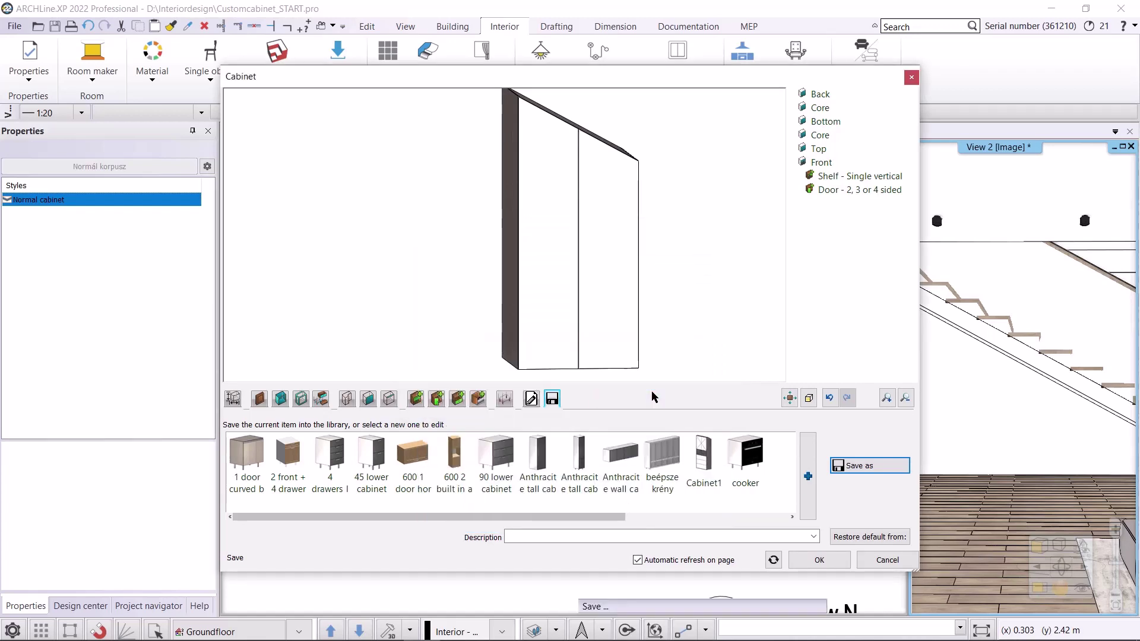
# Finish the cabinet definition and place the sloped cabinet under the staircase beside the first cabinet
pyautogui.click(818, 559)
pyautogui.click(621, 363)
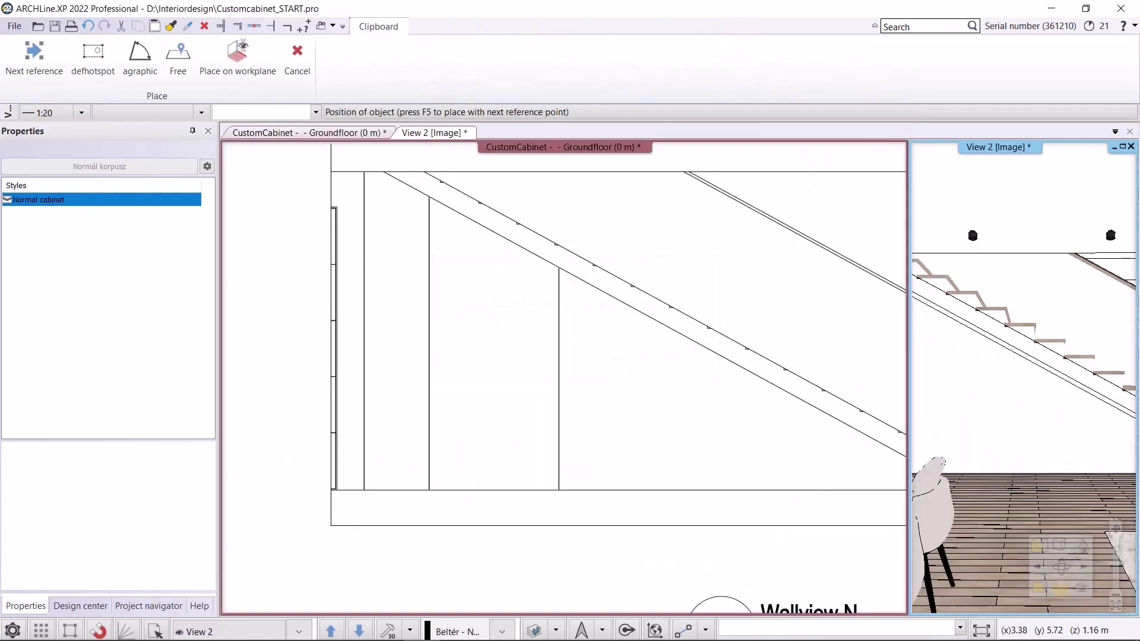
pyautogui.click(482, 395)
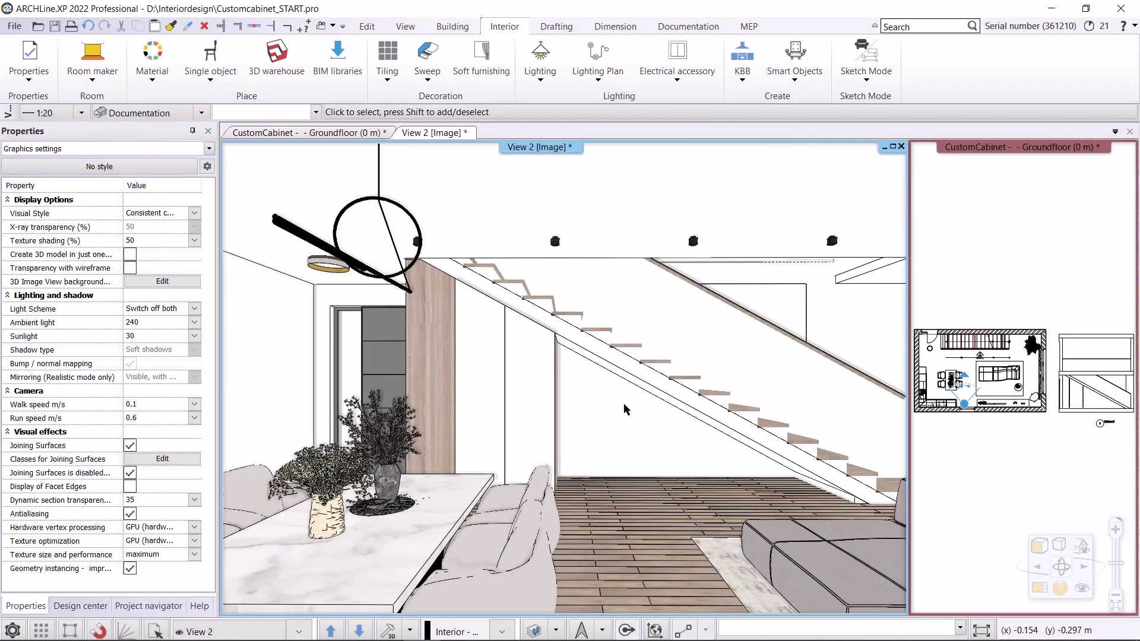
# Set the default wall's total thickness to 1.18 m and disallow wall joins, with the ground-floor plan active
pyautogui.click(1036, 587)
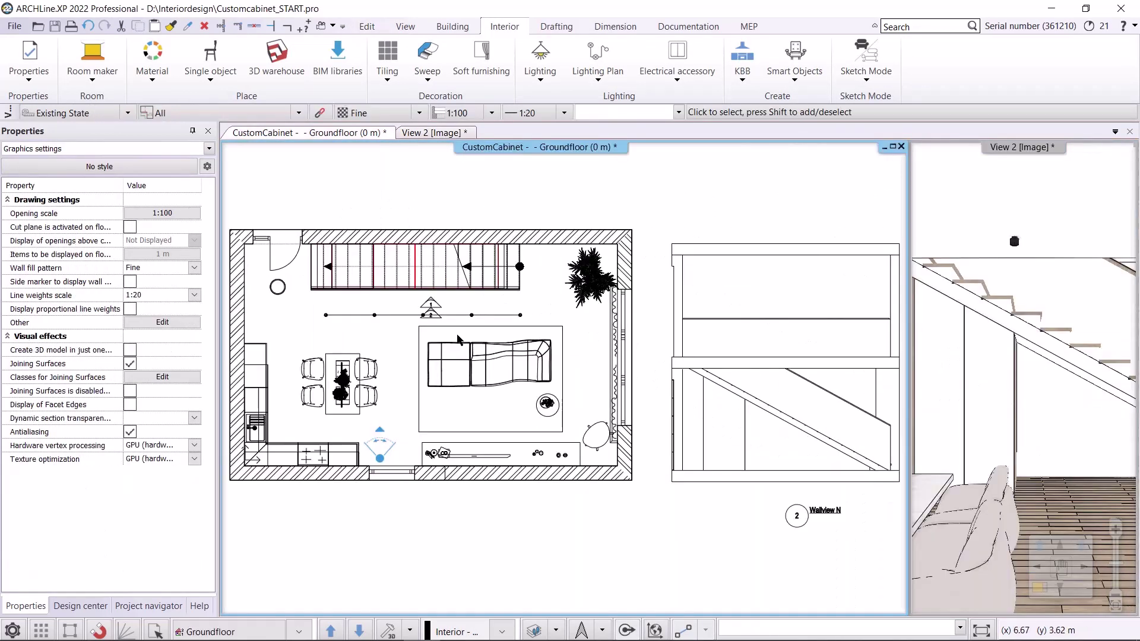
pyautogui.scroll(3, 457, 339)
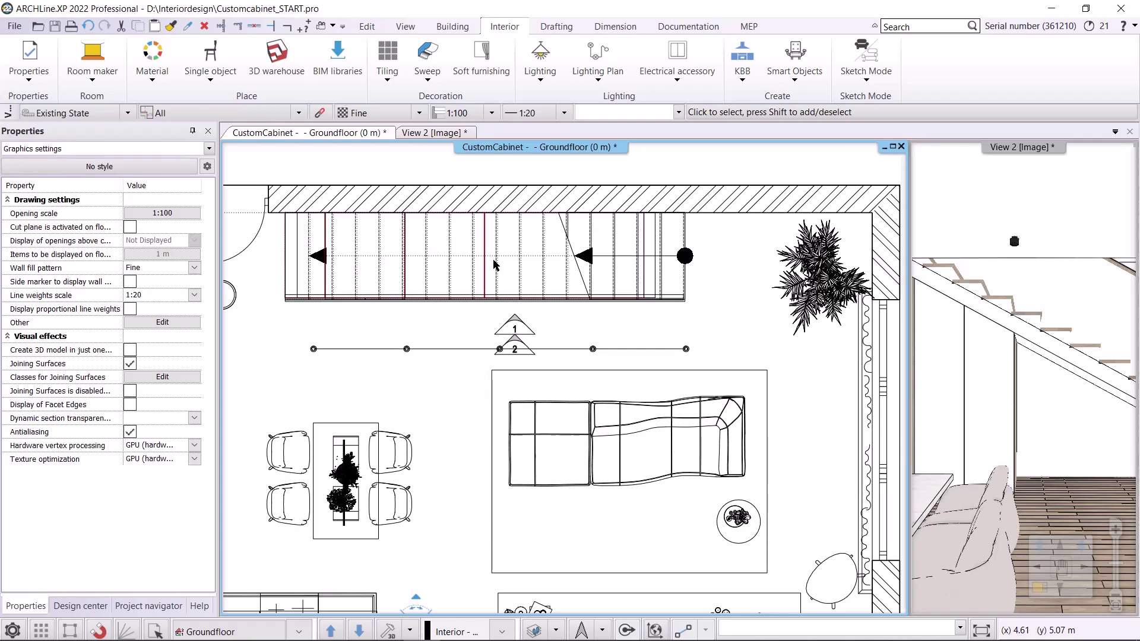
pyautogui.click(452, 26)
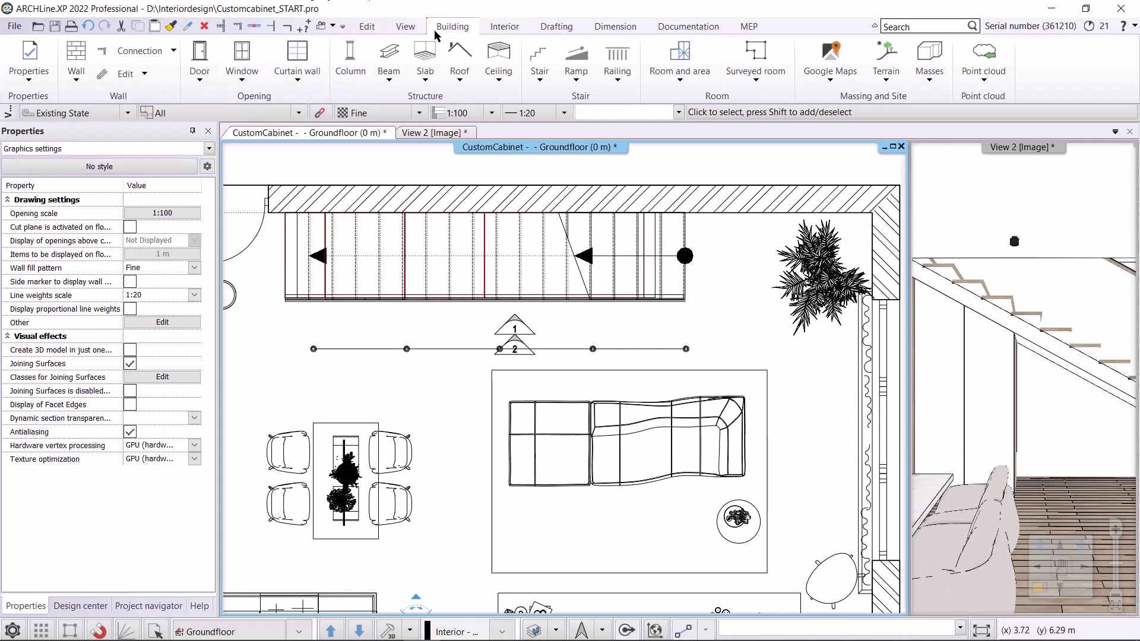
pyautogui.rightClick(81, 57)
pyautogui.click(102, 66)
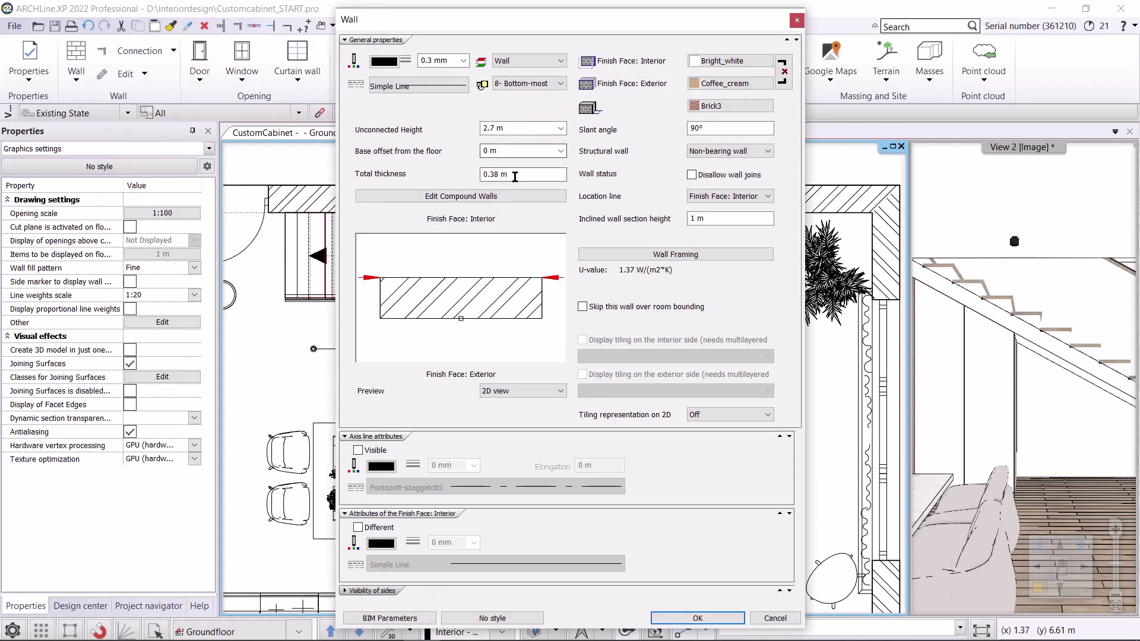
pyautogui.click(514, 176)
pyautogui.hotkey('ctrl', 'a')
pyautogui.write('1.1')
pyautogui.click(691, 176)
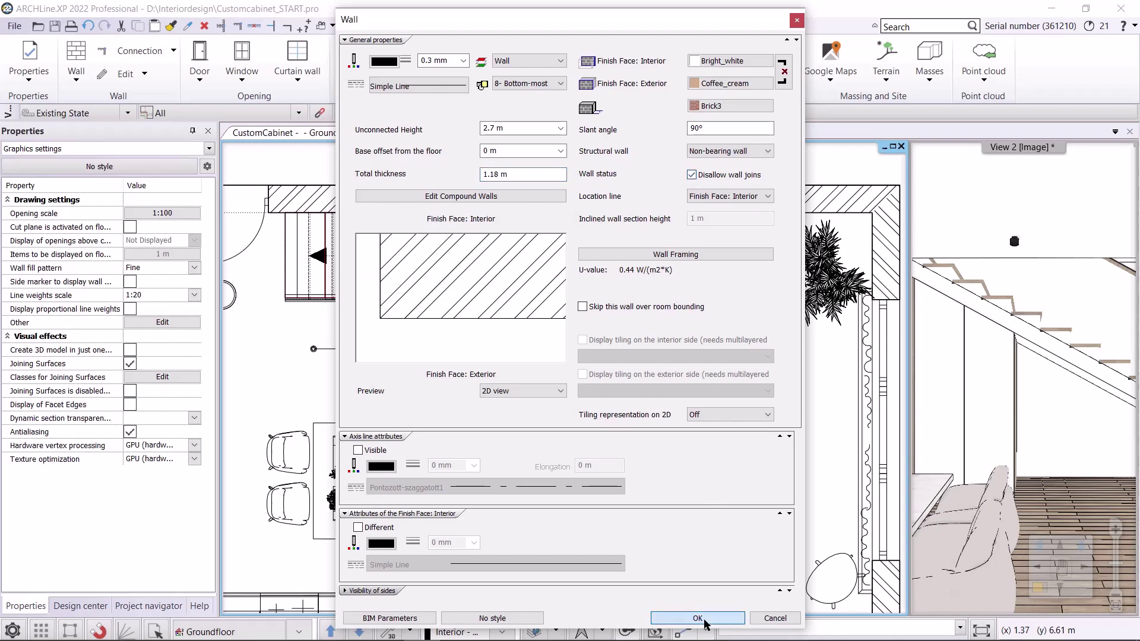
pyautogui.click(698, 618)
# Draw two consecutive walls under the staircase along the room wall, about 1.11 m and 2.19 m long
pyautogui.click(82, 79)
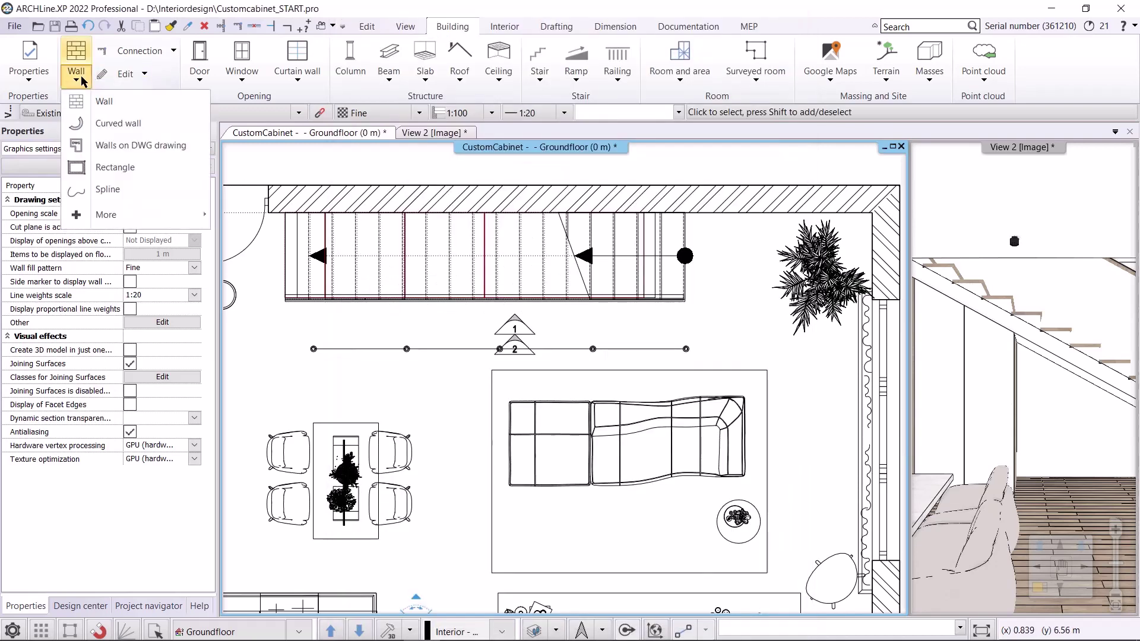
pyautogui.click(105, 102)
pyautogui.scroll(3, 451, 202)
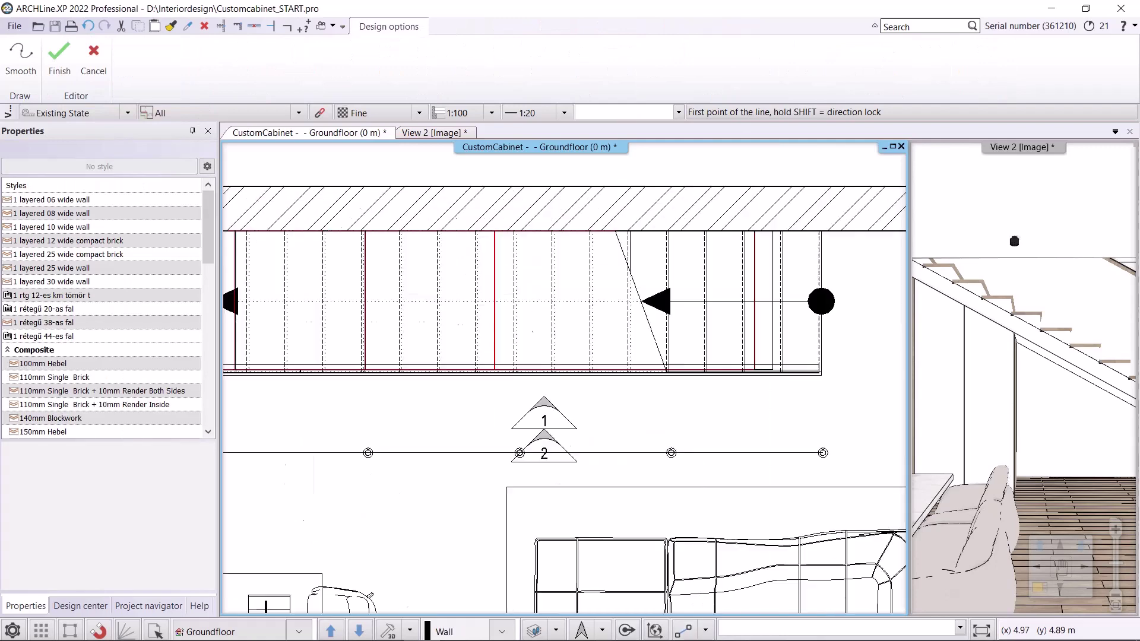
pyautogui.click(325, 250)
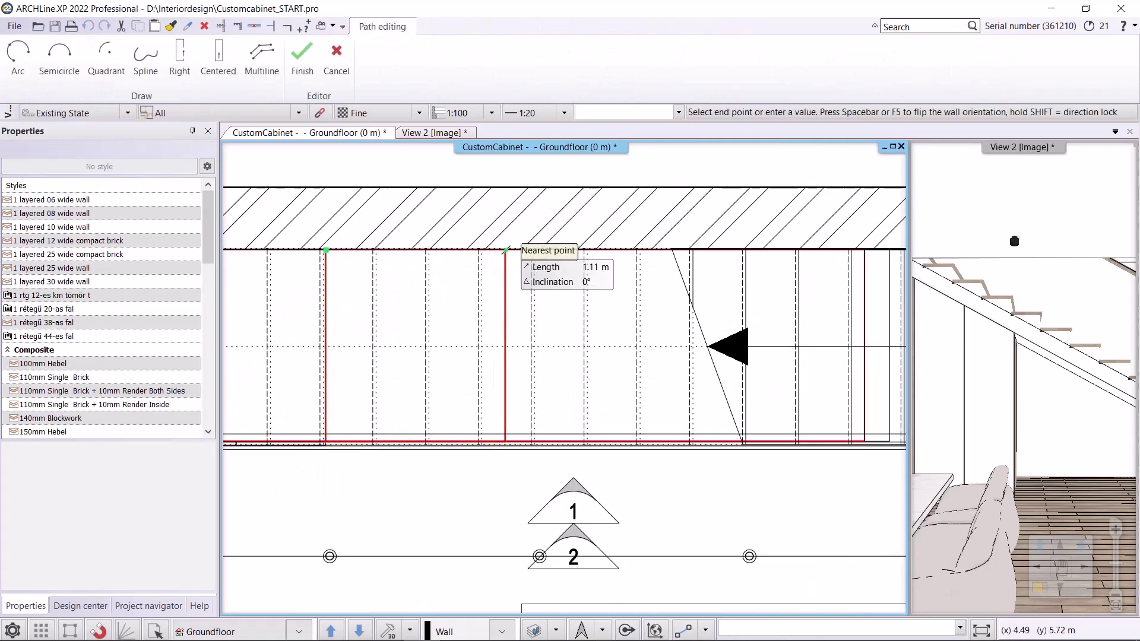
pyautogui.click(505, 251)
pyautogui.moveTo(649, 458); pyautogui.dragTo(499, 429, button='middle')
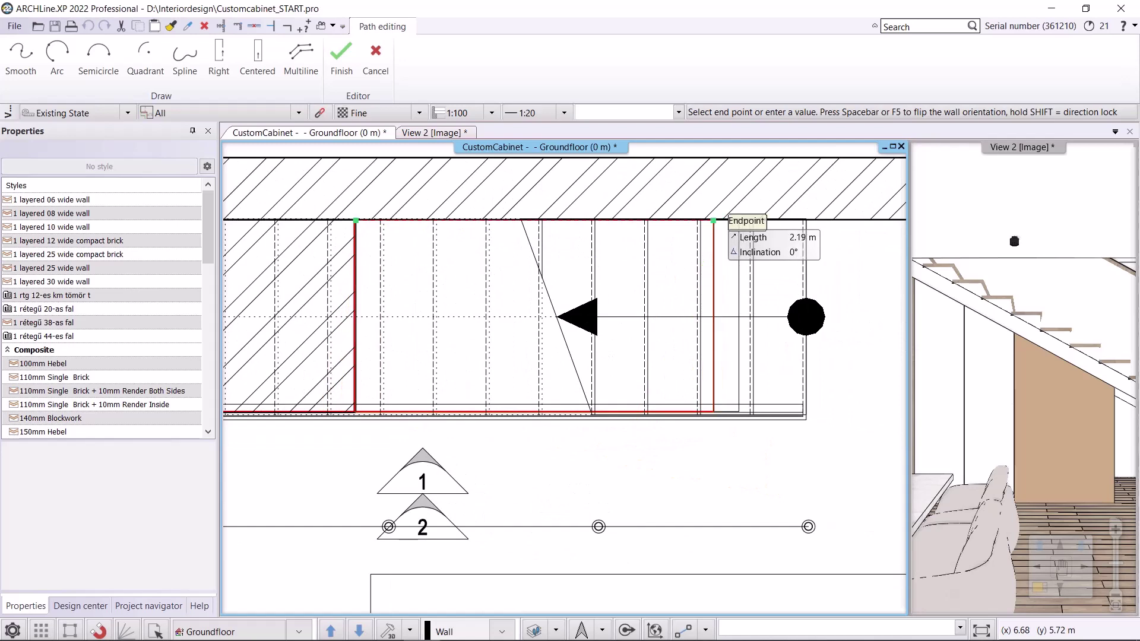
pyautogui.click(712, 220)
pyautogui.press('Escape')
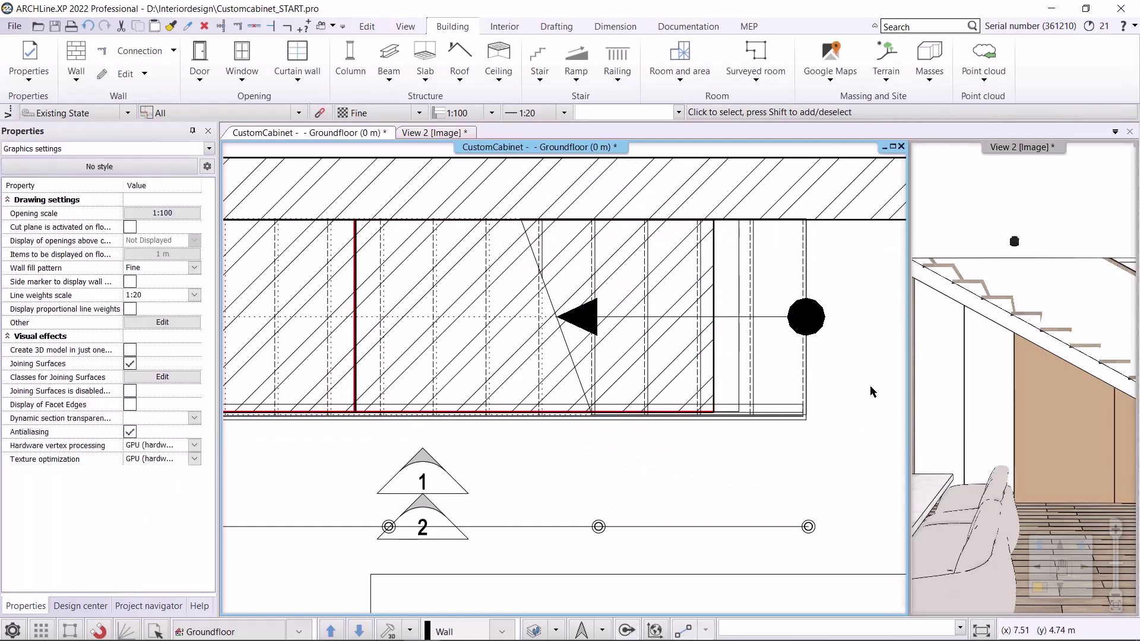
# Set the staircase's support to cut the walls on all floors
pyautogui.click(1070, 422)
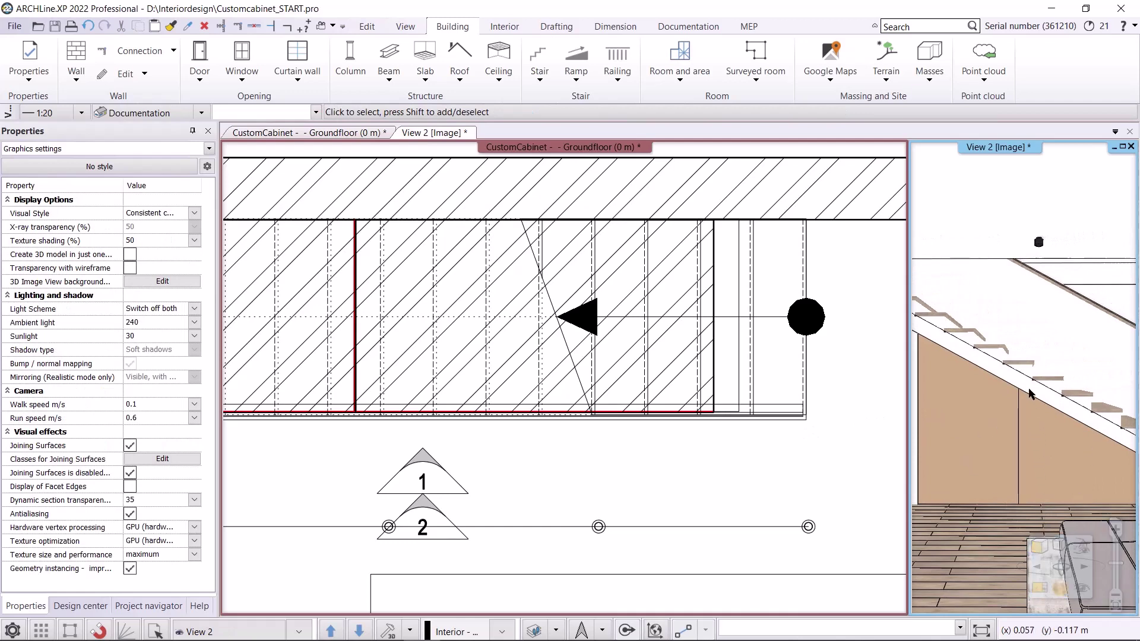
pyautogui.click(756, 322)
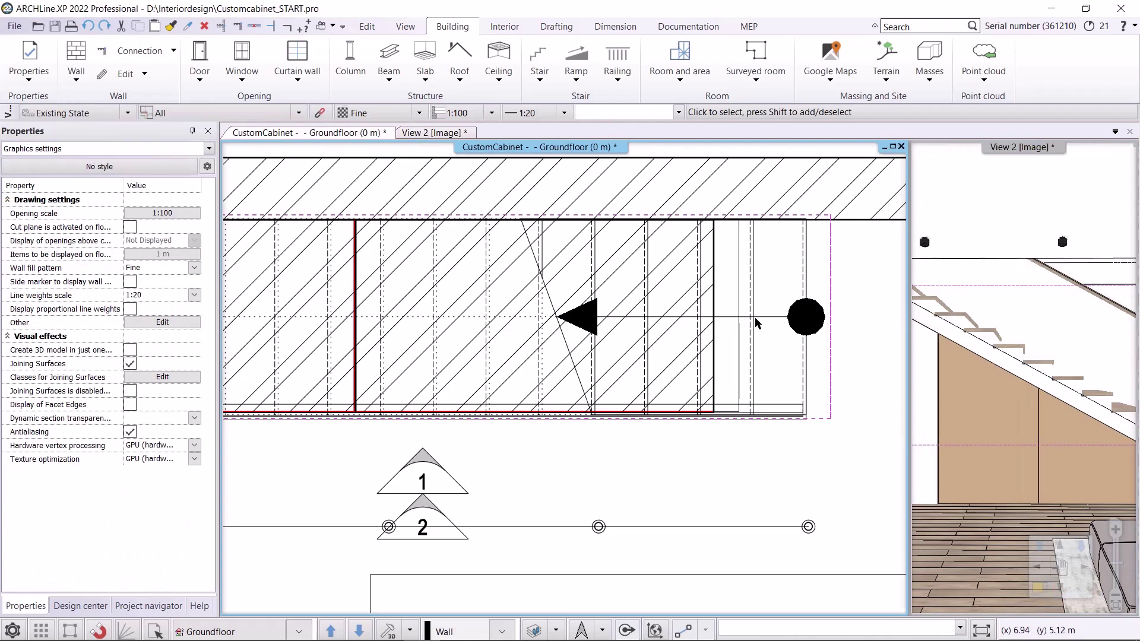
pyautogui.click(755, 322)
pyautogui.click(779, 368)
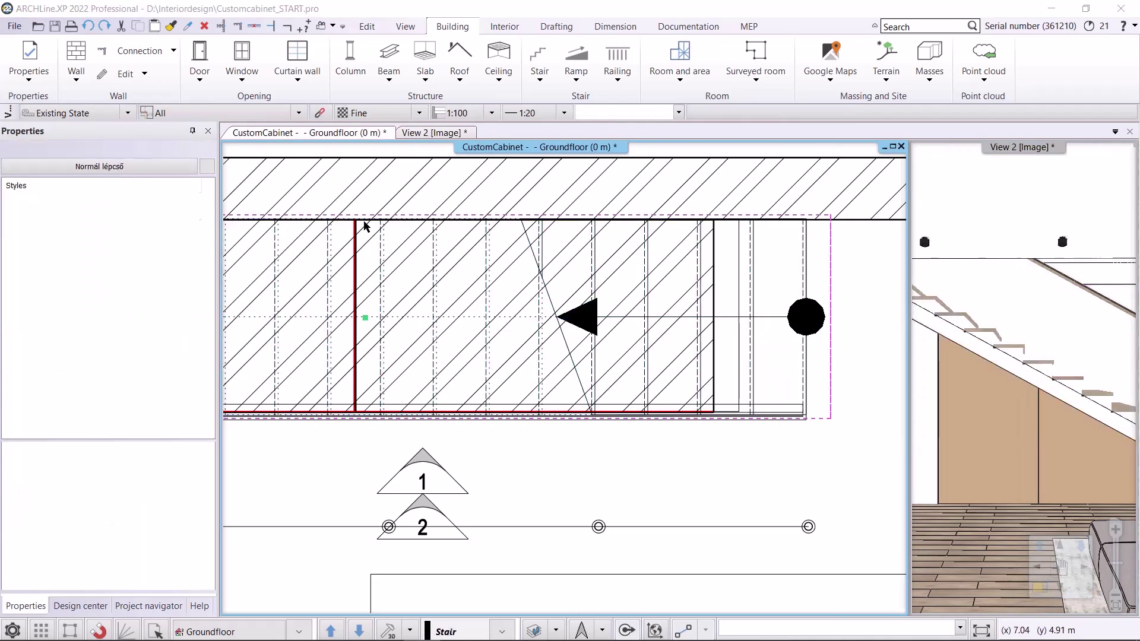
pyautogui.click(229, 209)
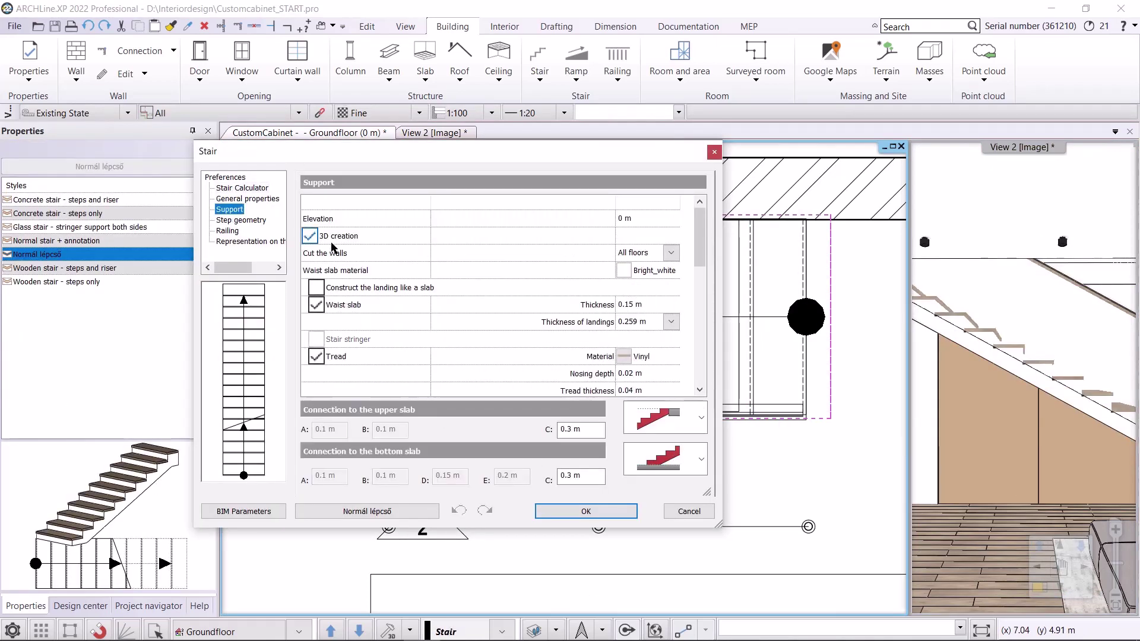
pyautogui.click(671, 252)
pyautogui.click(641, 279)
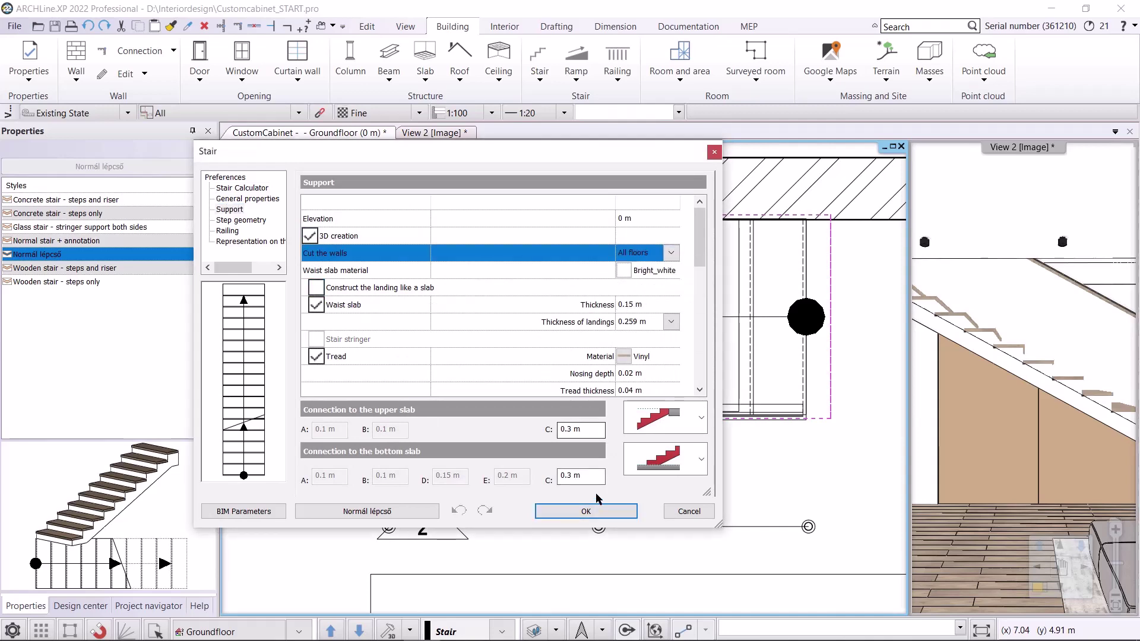
pyautogui.click(587, 511)
# Save the taller sloped wall under the staircase as new object Form1 in category MY, subcategory Other
pyautogui.moveTo(569, 439); pyautogui.dragTo(666, 439, button='middle')
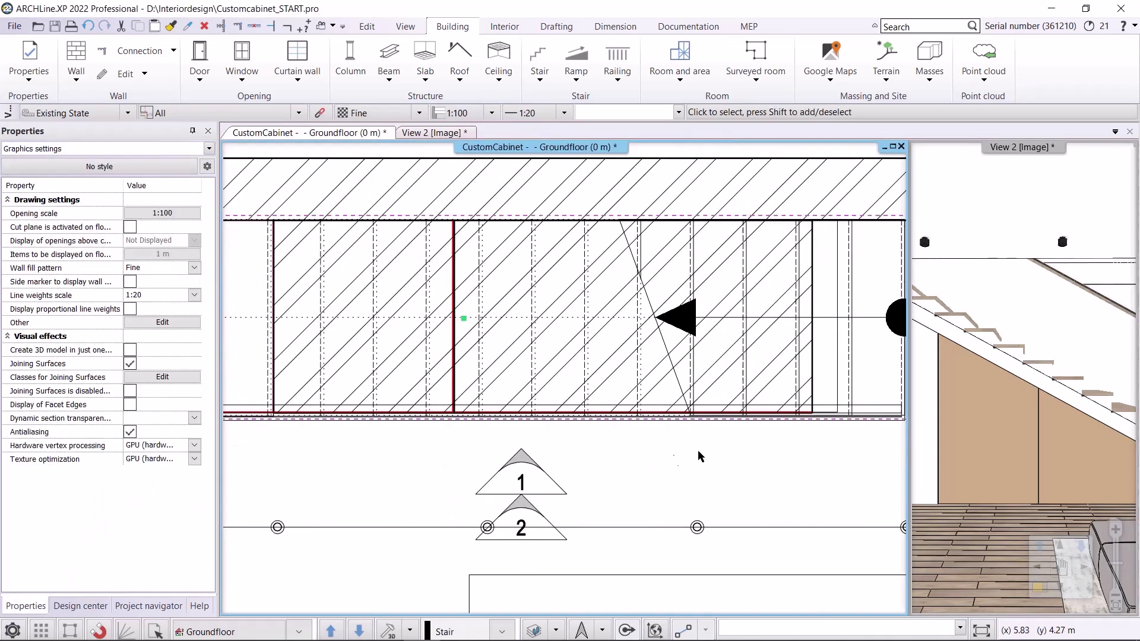
pyautogui.click(1044, 588)
pyautogui.click(1044, 588)
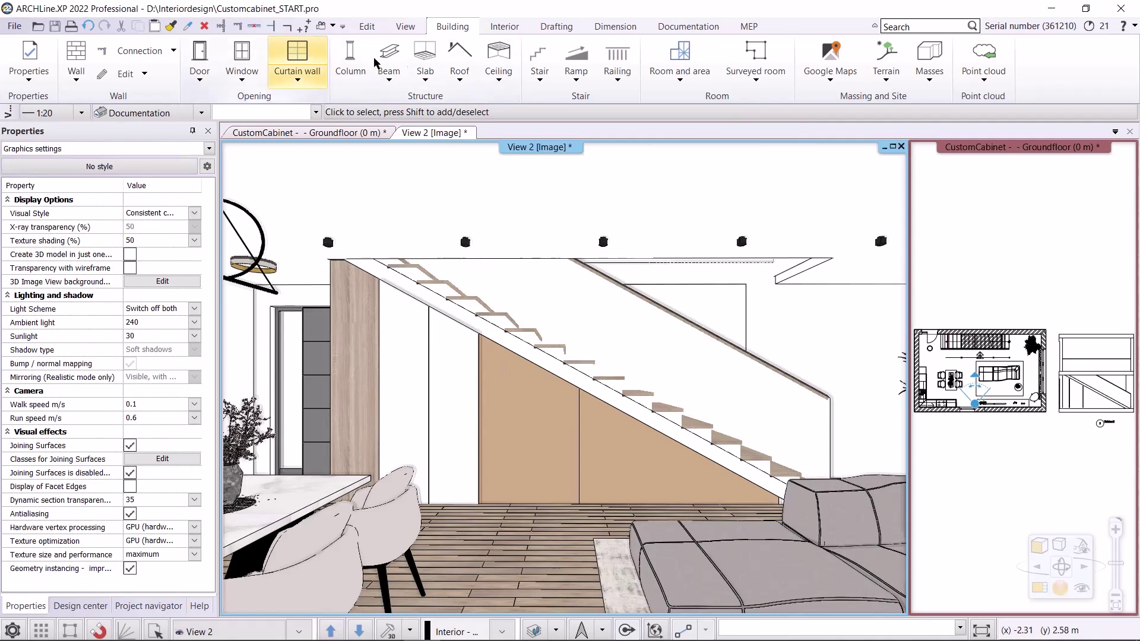
pyautogui.click(504, 26)
pyautogui.click(210, 68)
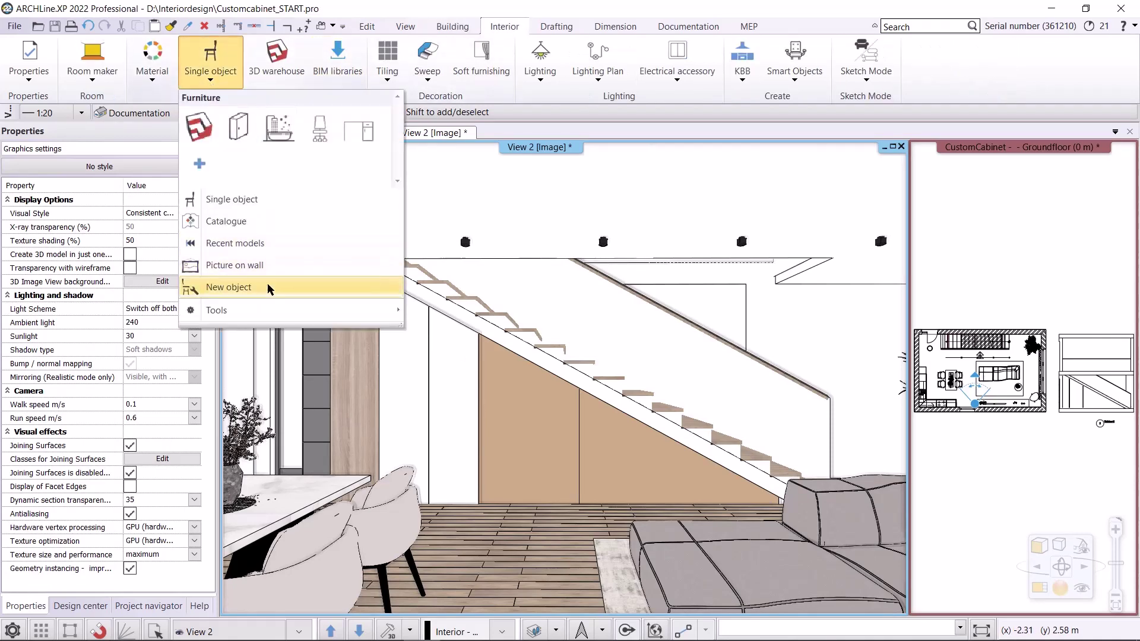
pyautogui.click(229, 287)
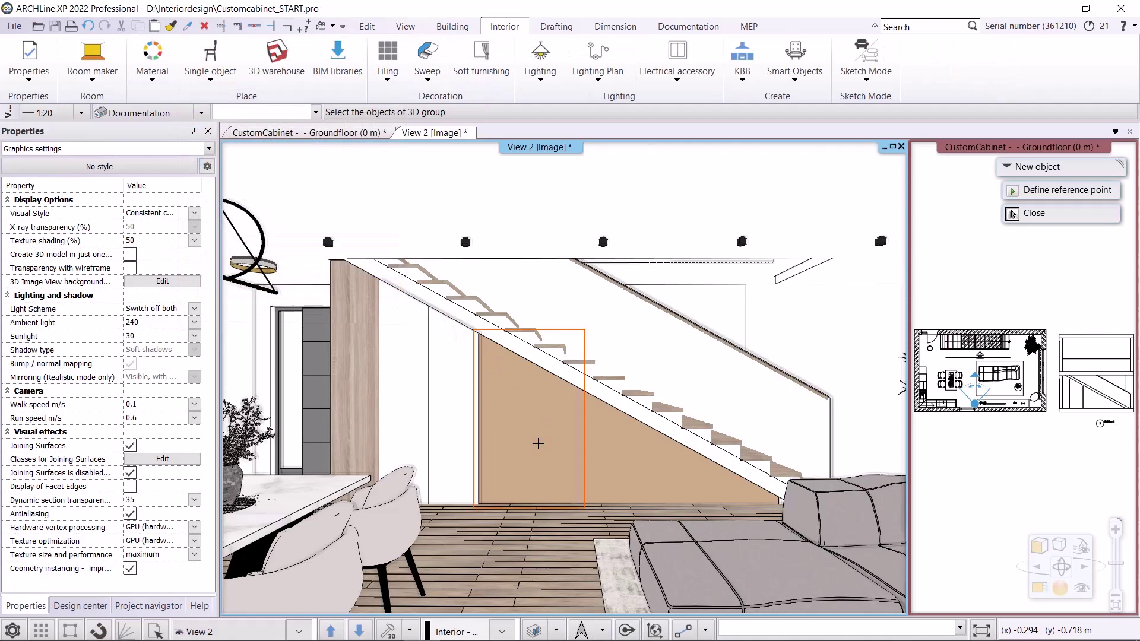
pyautogui.click(538, 443)
pyautogui.write('Form1')
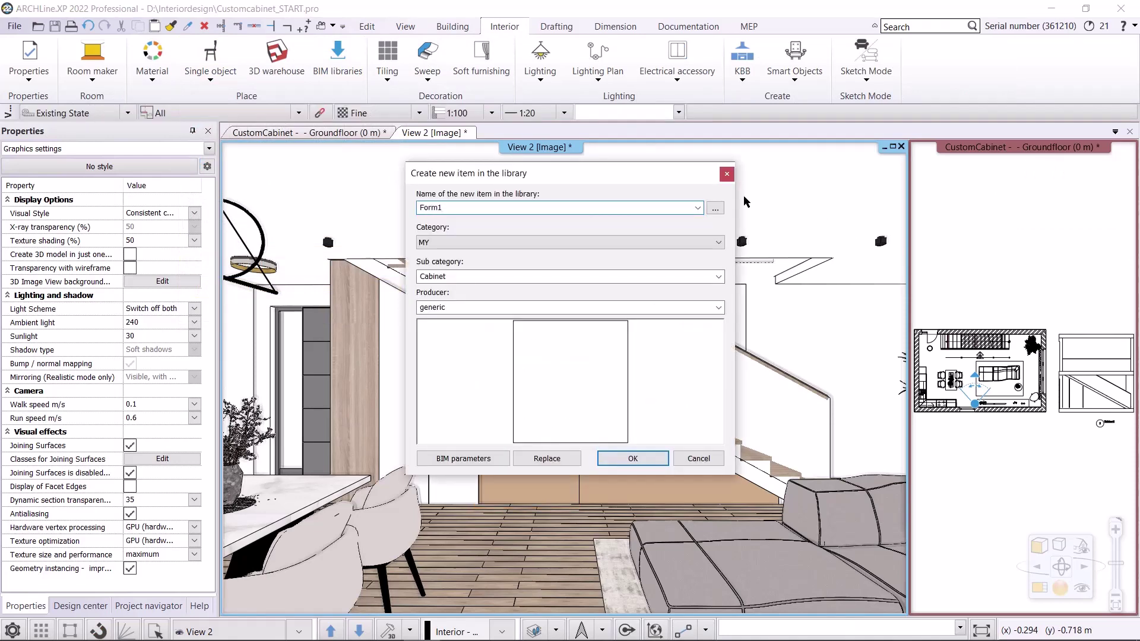
pyautogui.click(718, 277)
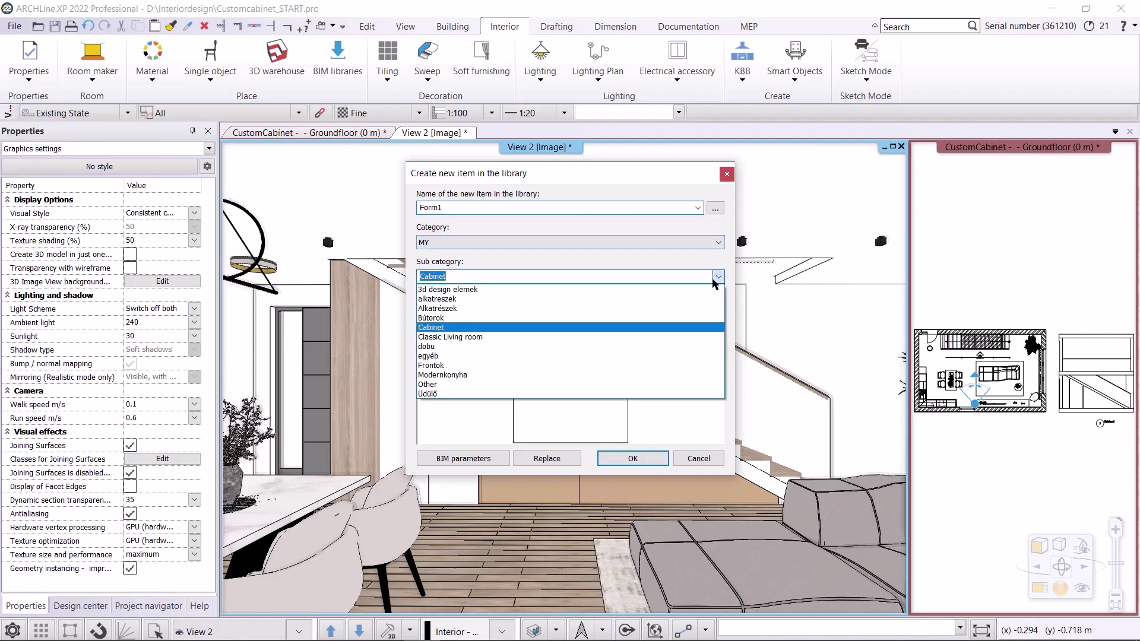
pyautogui.click(422, 383)
pyautogui.click(641, 462)
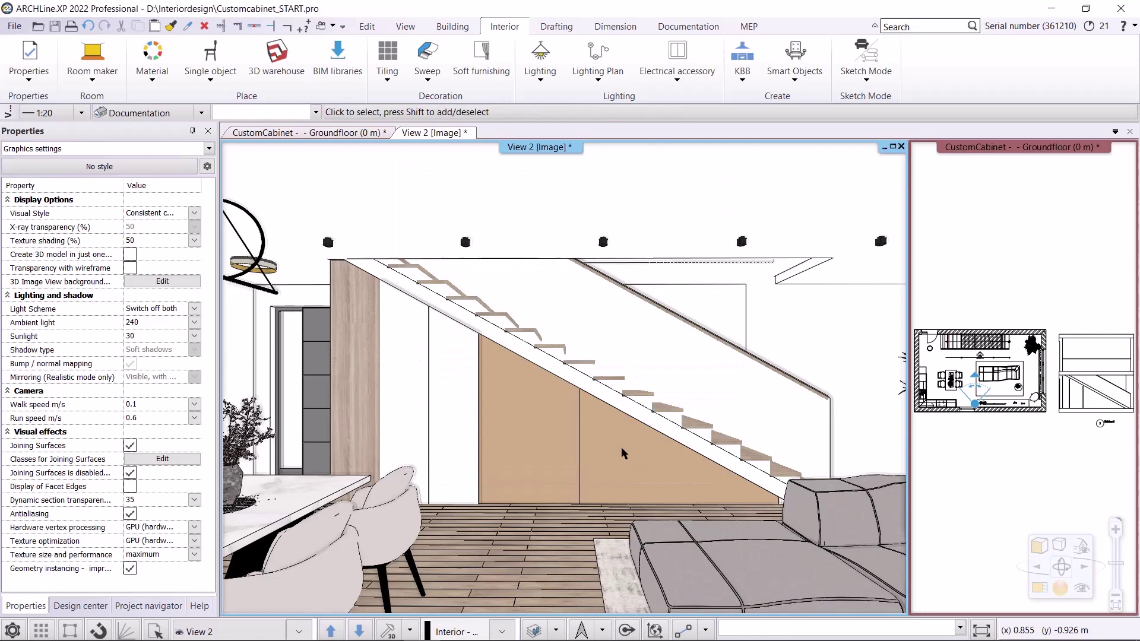
# Save the lower triangular wall under the staircase as new object Form2 in category MY, subcategory Other
pyautogui.click(211, 74)
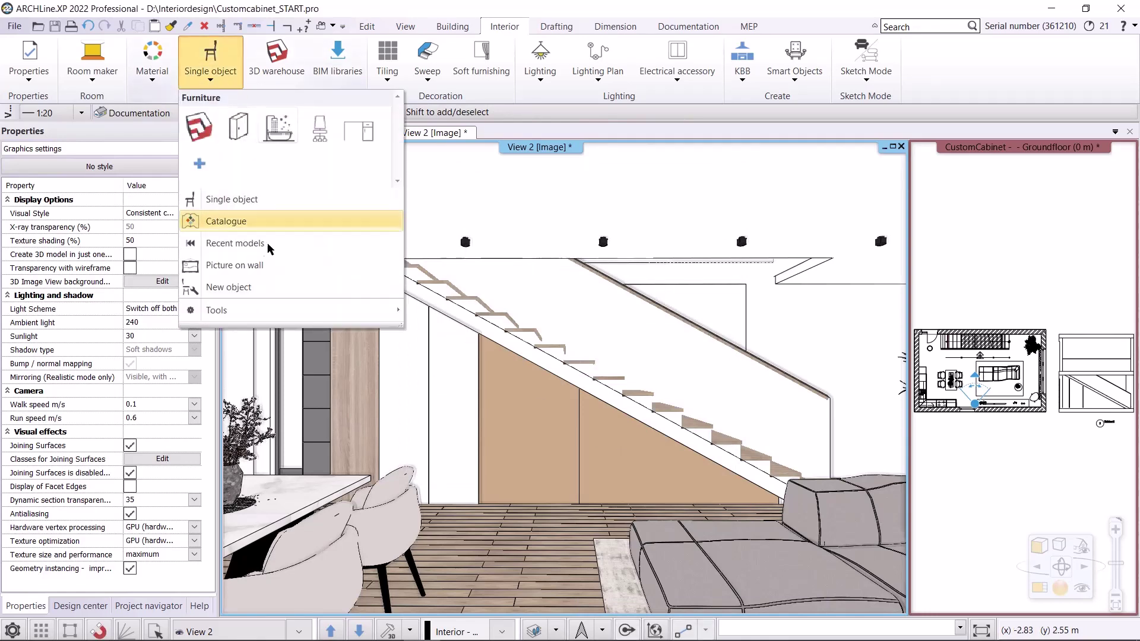
pyautogui.click(260, 290)
pyautogui.click(647, 437)
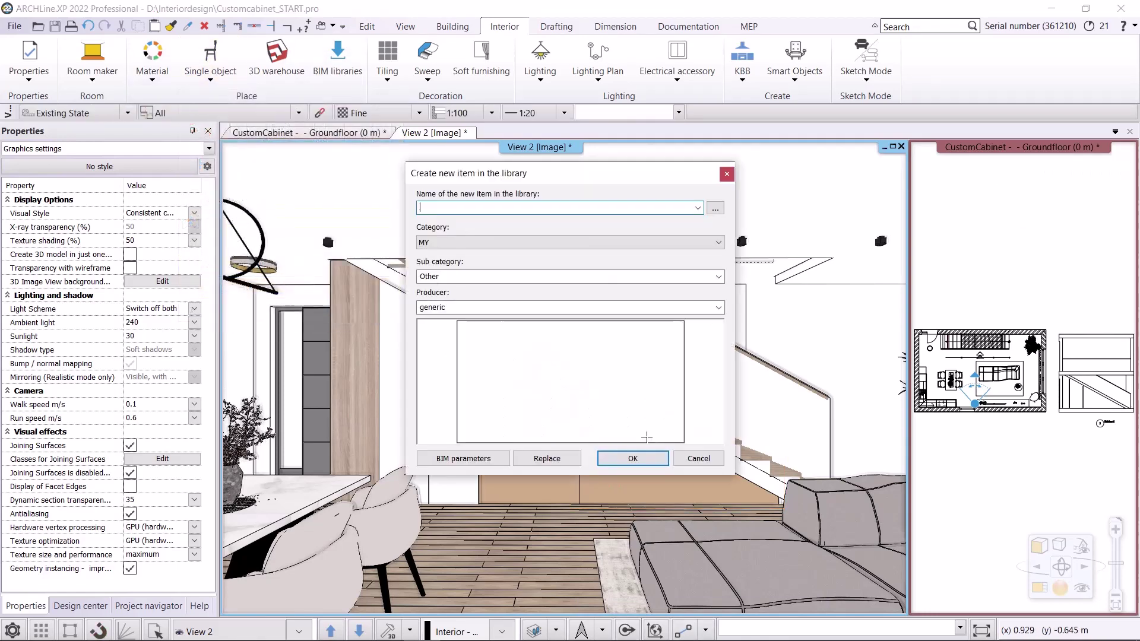
pyautogui.write('Form2')
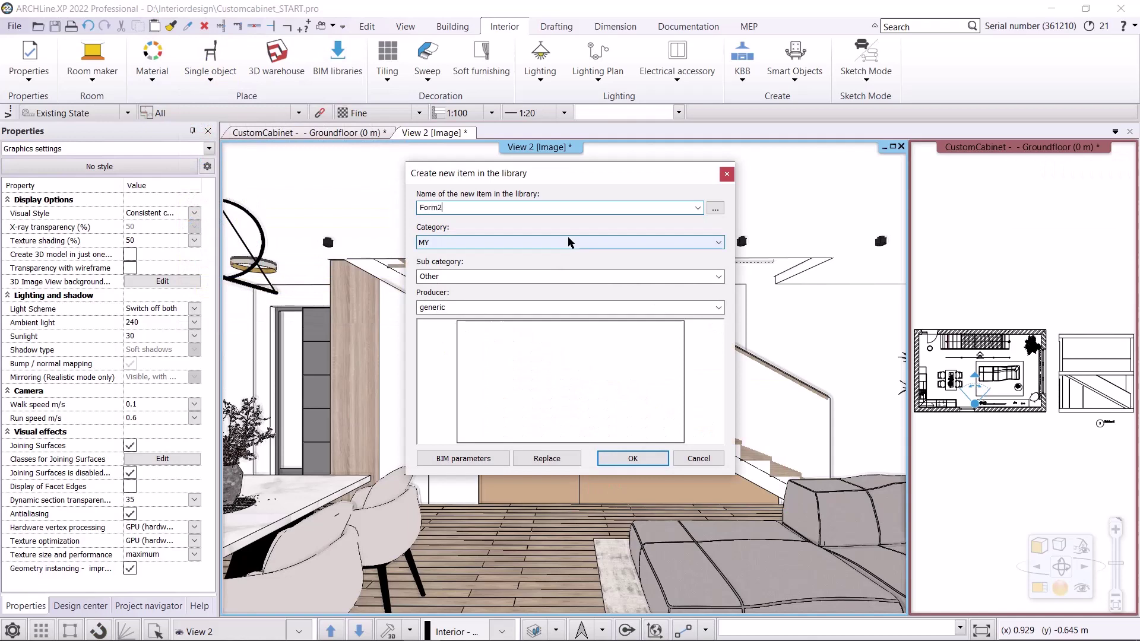
pyautogui.click(631, 460)
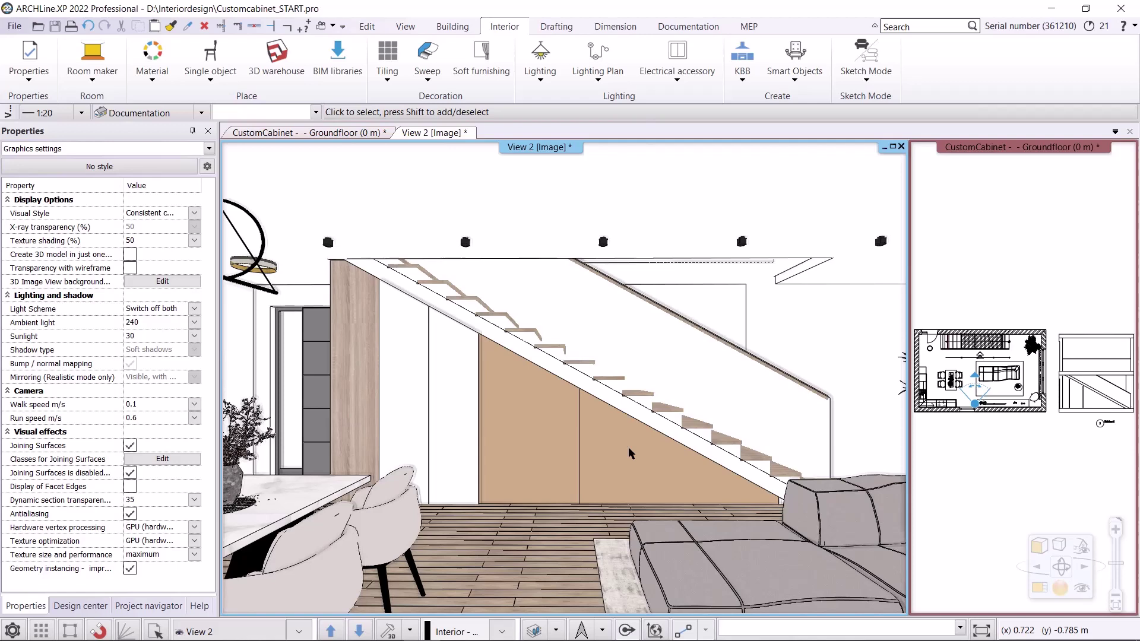
# Remove the two walls under the staircase from the 3D view and bring up the stair area in the ground-floor plan
pyautogui.click(628, 449)
pyautogui.press('Escape')
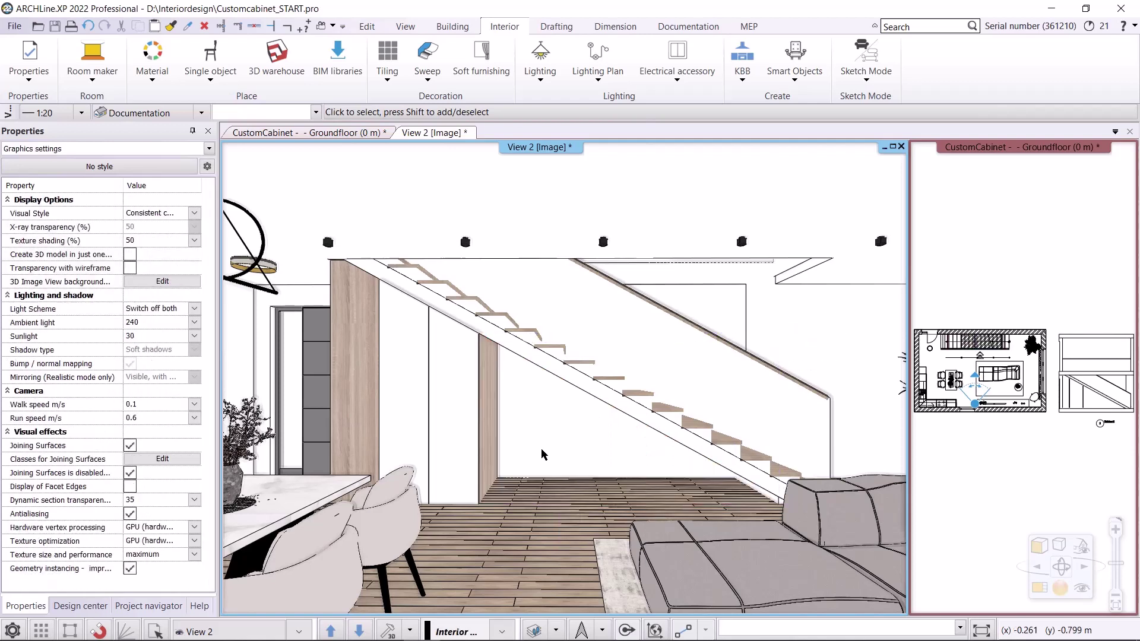
pyautogui.click(335, 133)
pyautogui.scroll(3, 449, 295)
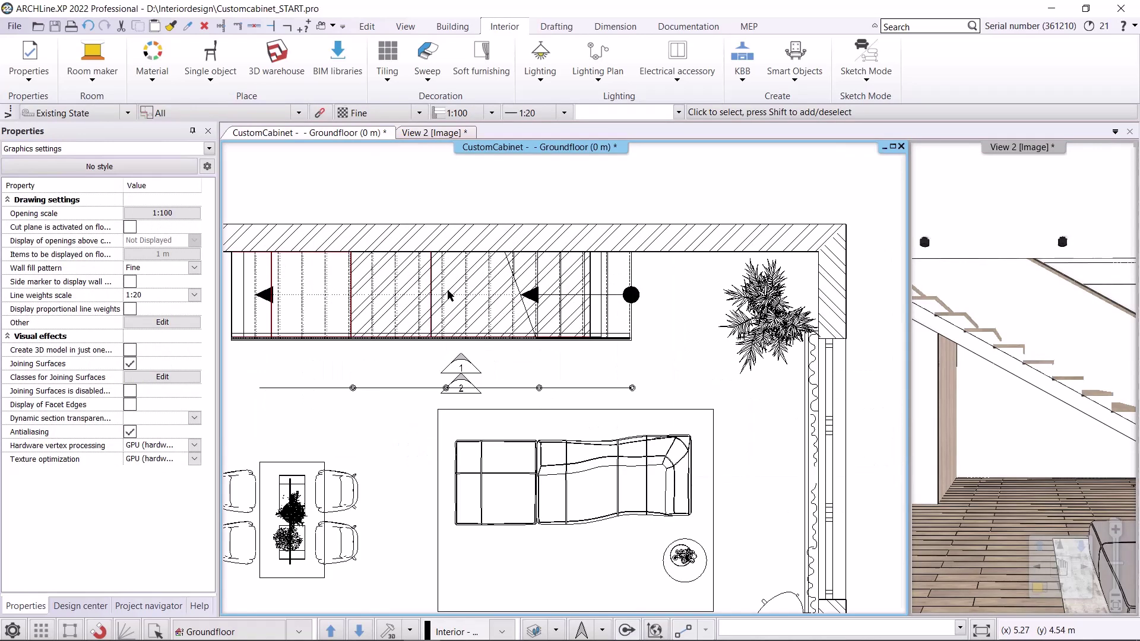
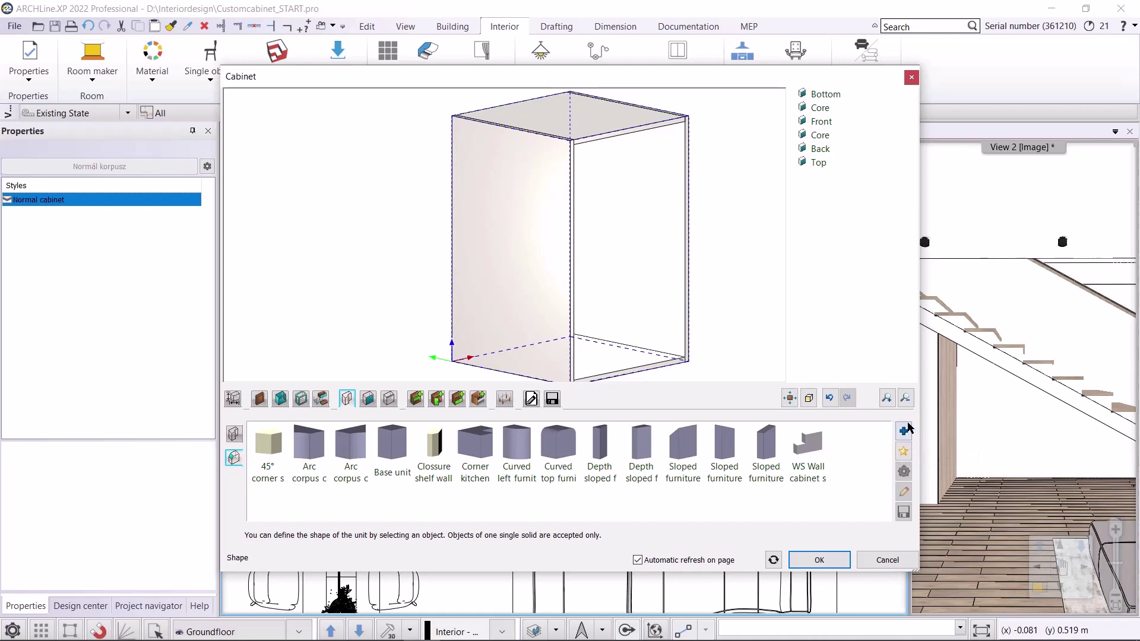
# Search the object library for "form" and use Form1 as the new cabinet's custom shape
pyautogui.click(903, 431)
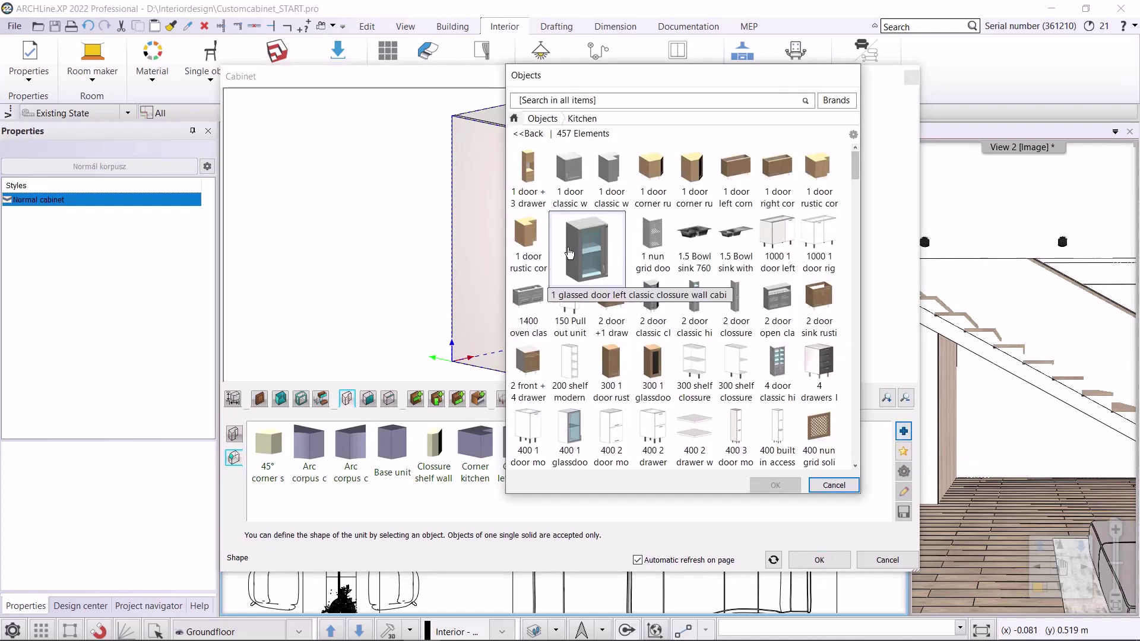
pyautogui.click(515, 118)
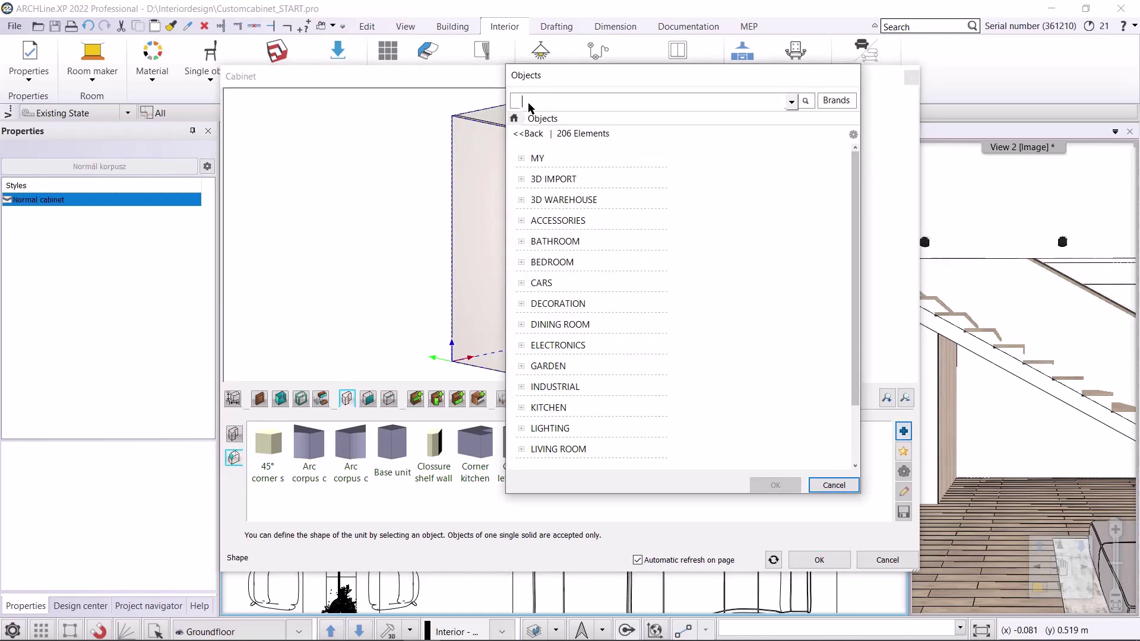
pyautogui.press('Return')
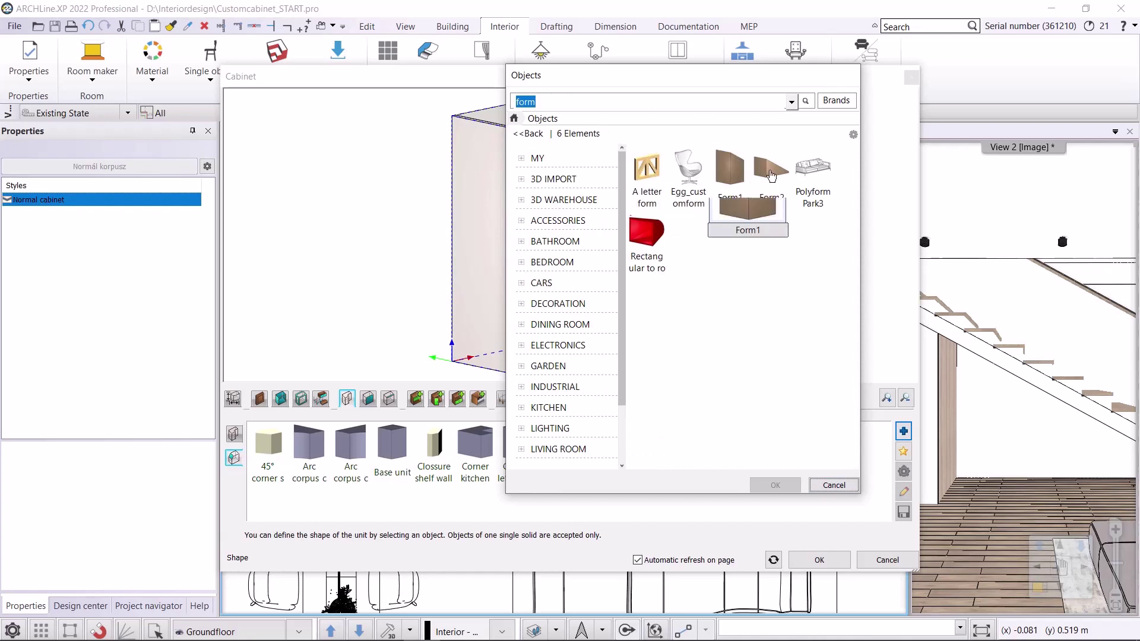
pyautogui.click(729, 176)
pyautogui.click(773, 484)
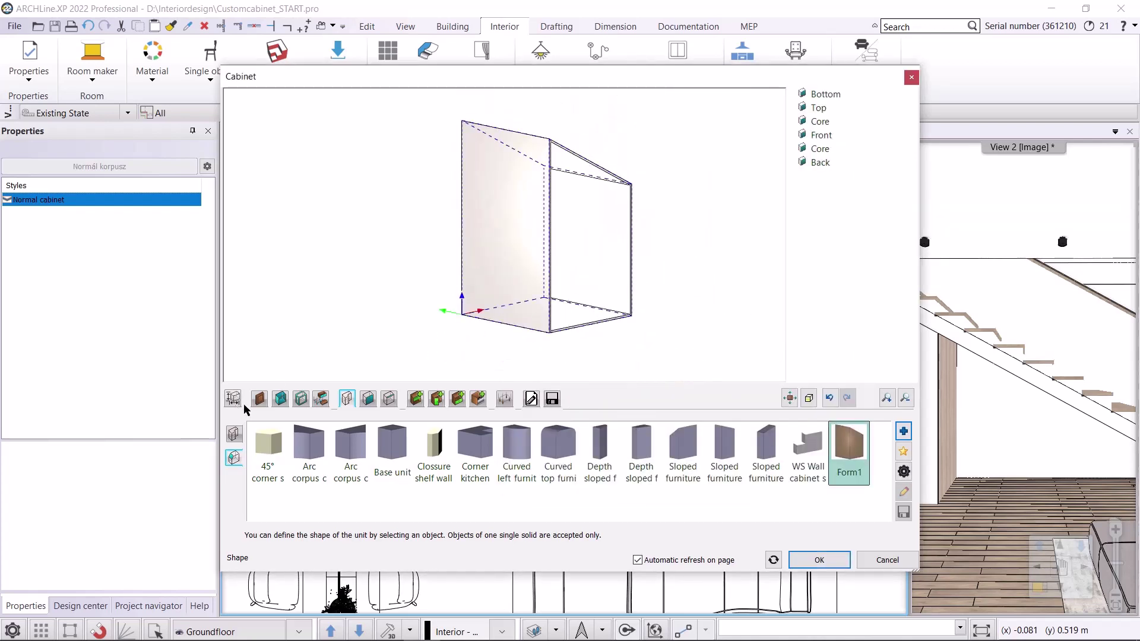
# Set the sloped cabinet's default side panel to WS front vertical
pyautogui.click(281, 399)
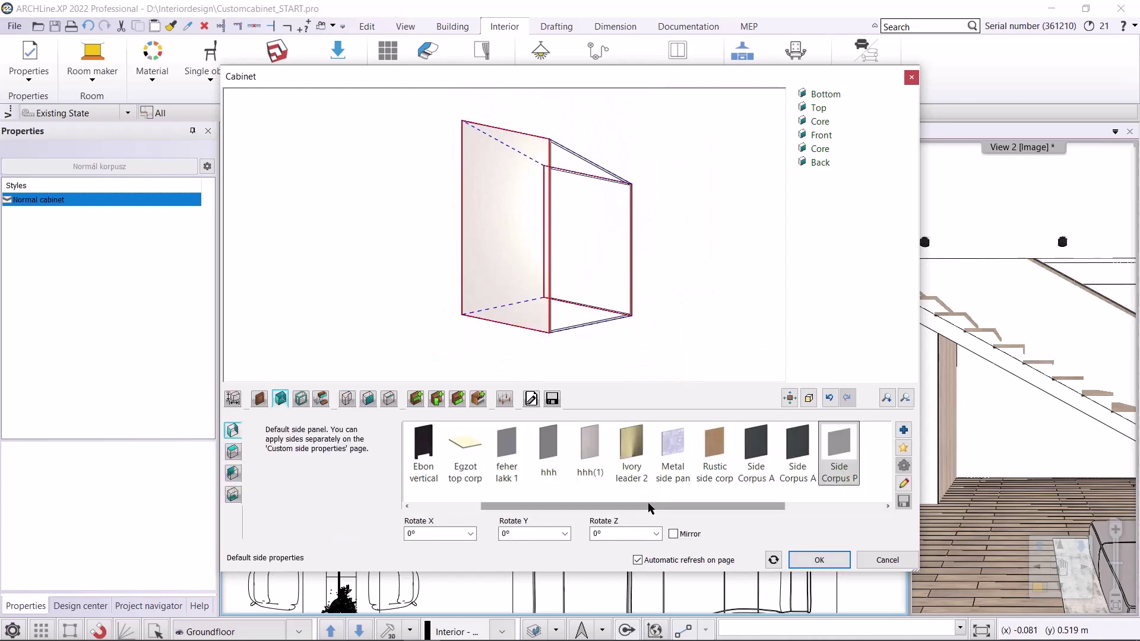
pyautogui.moveTo(653, 506); pyautogui.dragTo(753, 506)
pyautogui.click(763, 454)
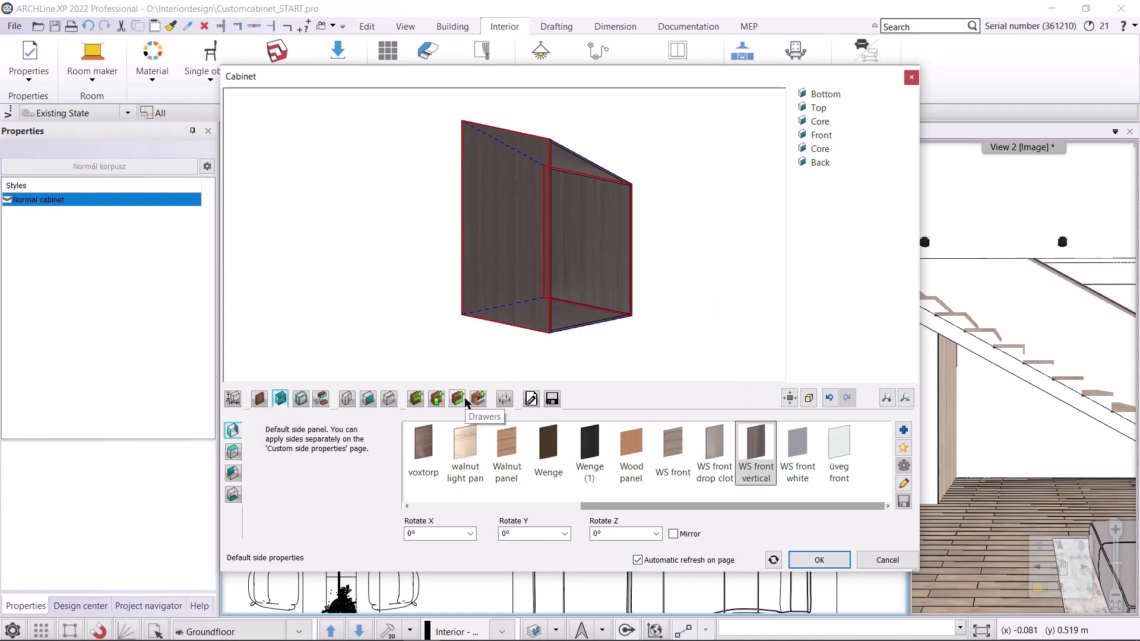
# Divide the sloped cabinet with a vertical shelf at 50% and add four evenly spaced horizontal shelves in its taller compartment
pyautogui.click(416, 398)
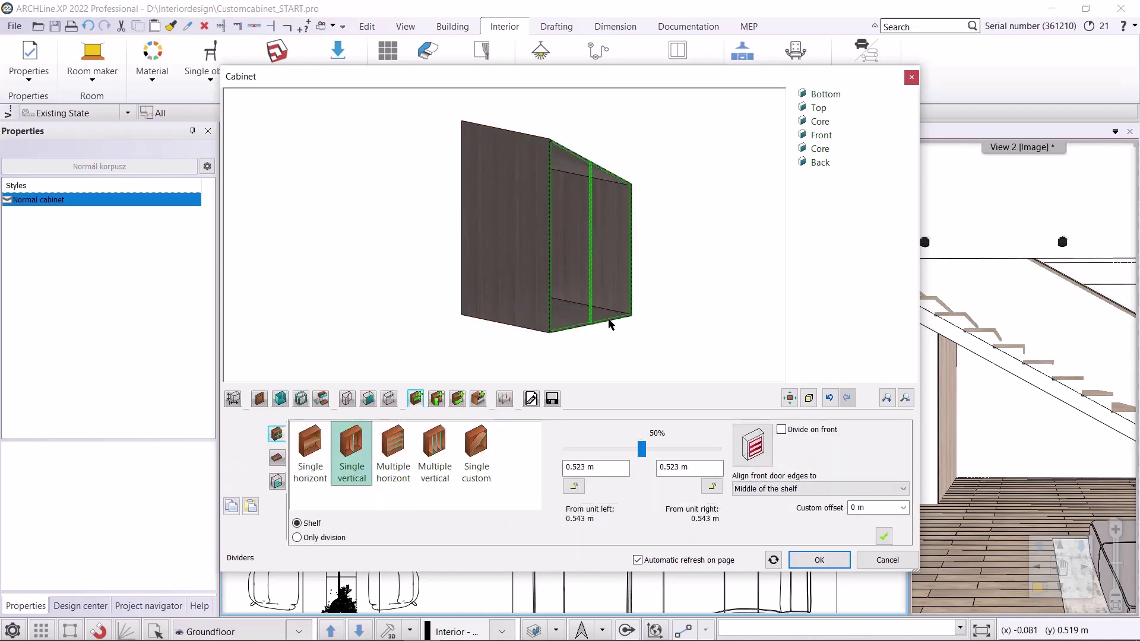
pyautogui.click(884, 536)
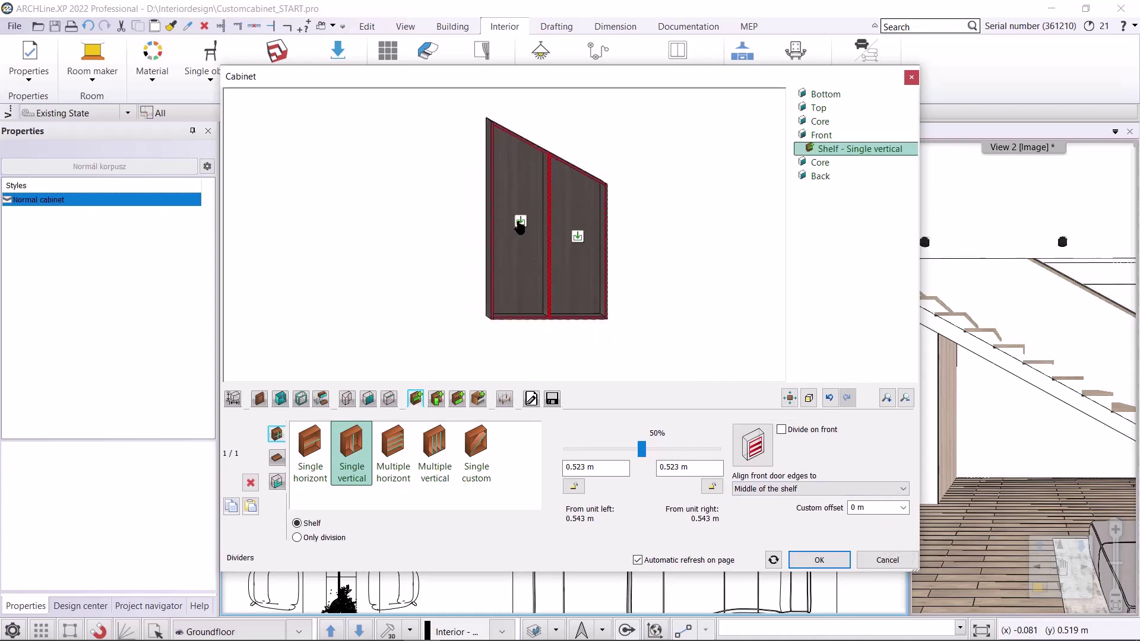
pyautogui.click(520, 221)
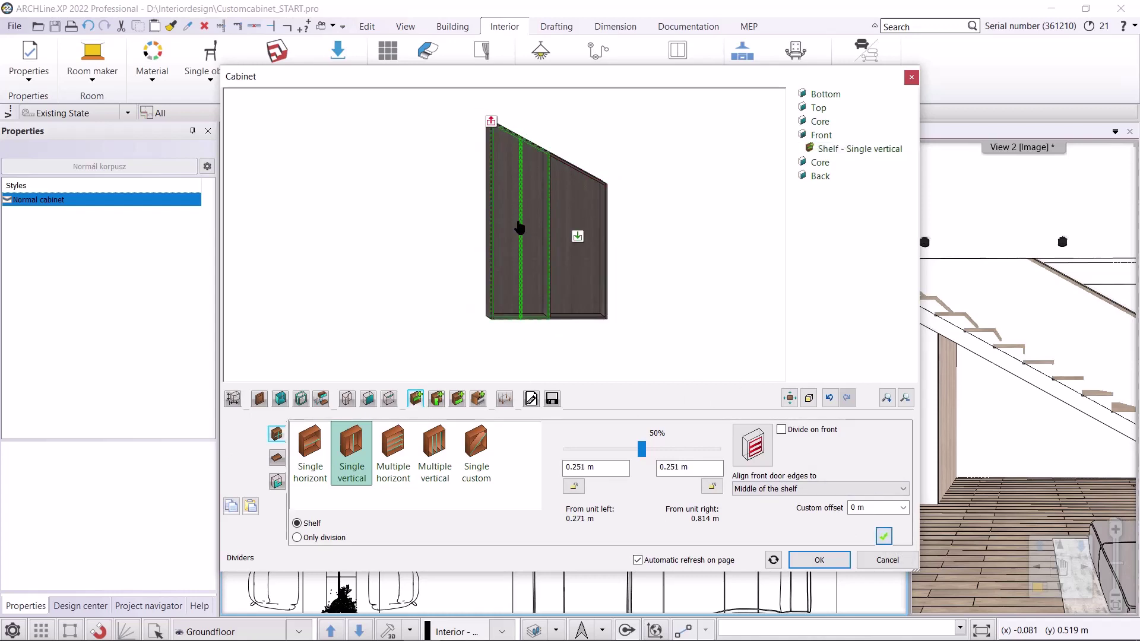
pyautogui.click(393, 454)
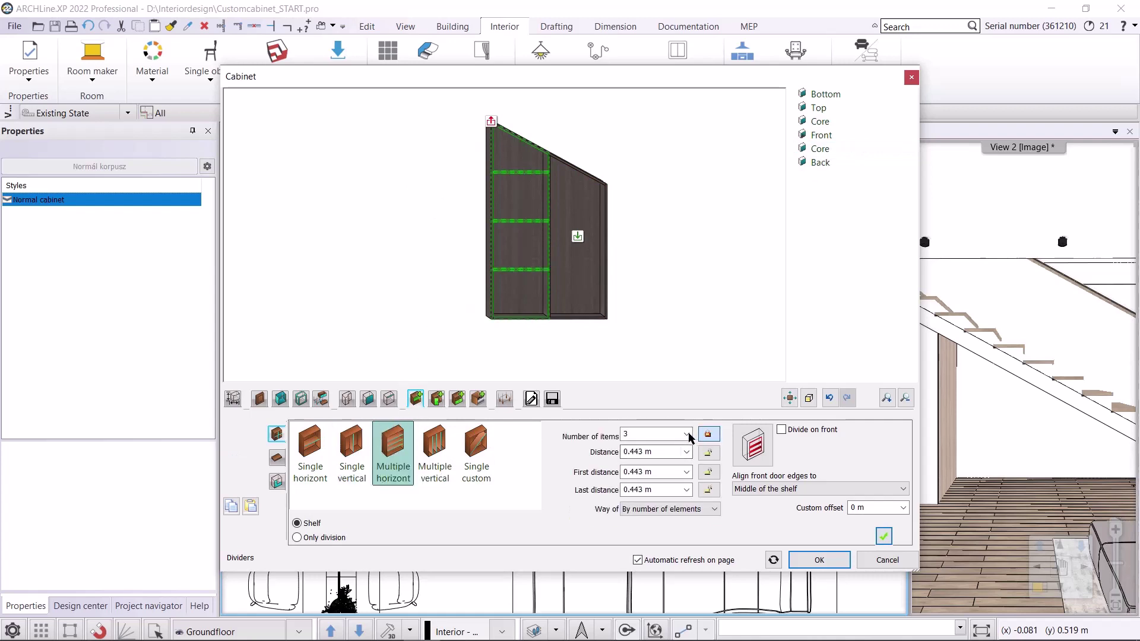
pyautogui.click(654, 434)
pyautogui.click(641, 474)
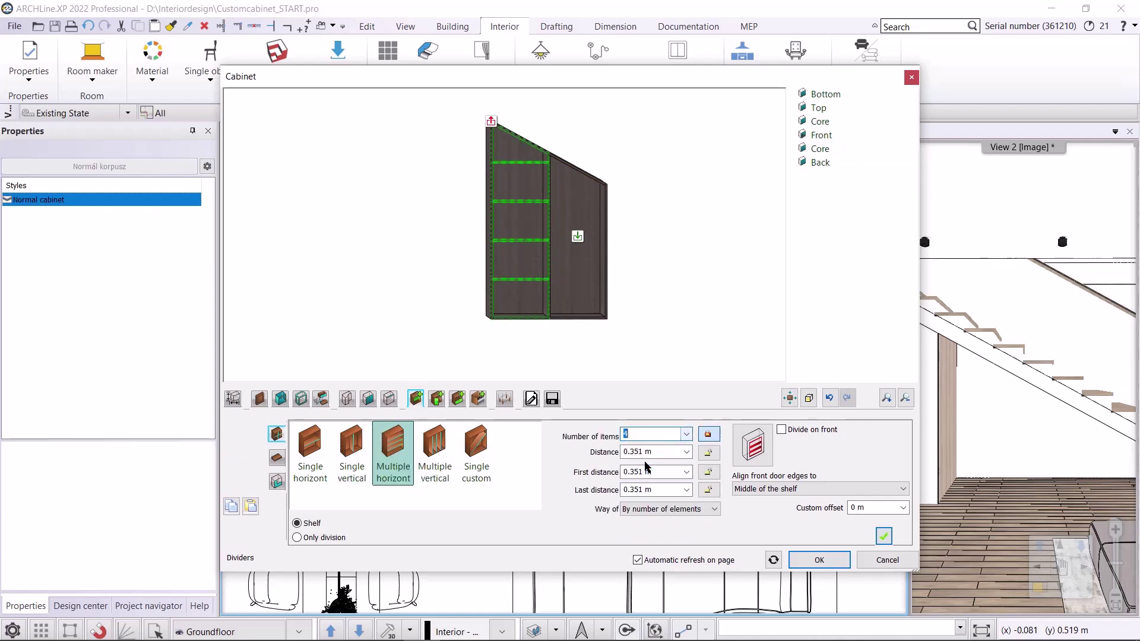
pyautogui.click(883, 536)
# Add three horizontal shelves in the shorter compartment, with a first distance of 0.42 m and a last distance of 0.35 m
pyautogui.click(578, 237)
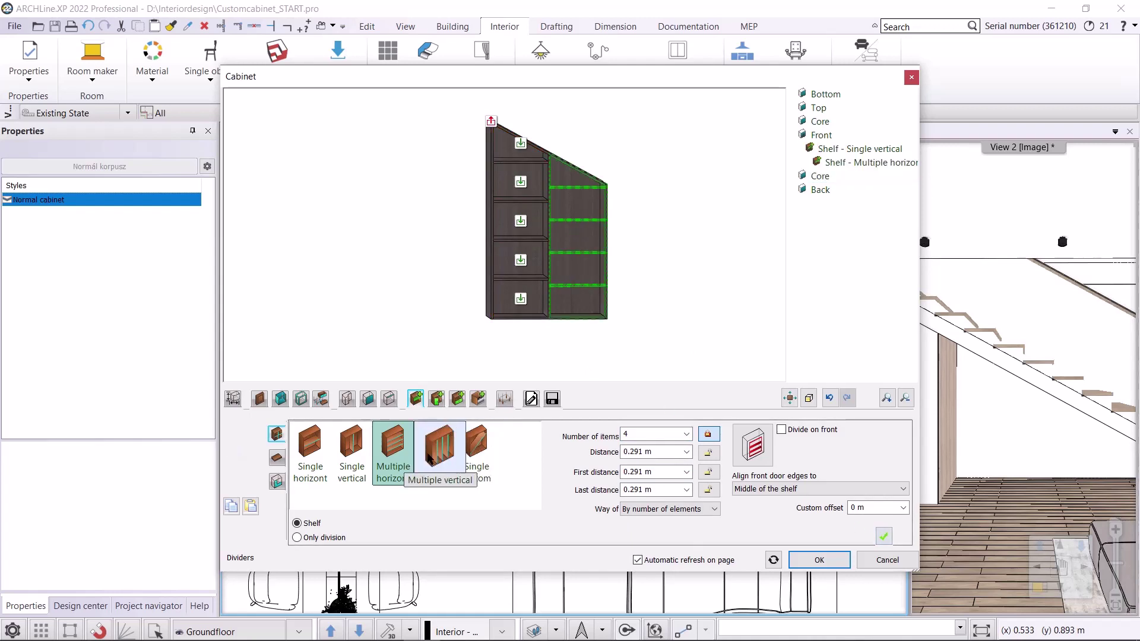
pyautogui.click(682, 434)
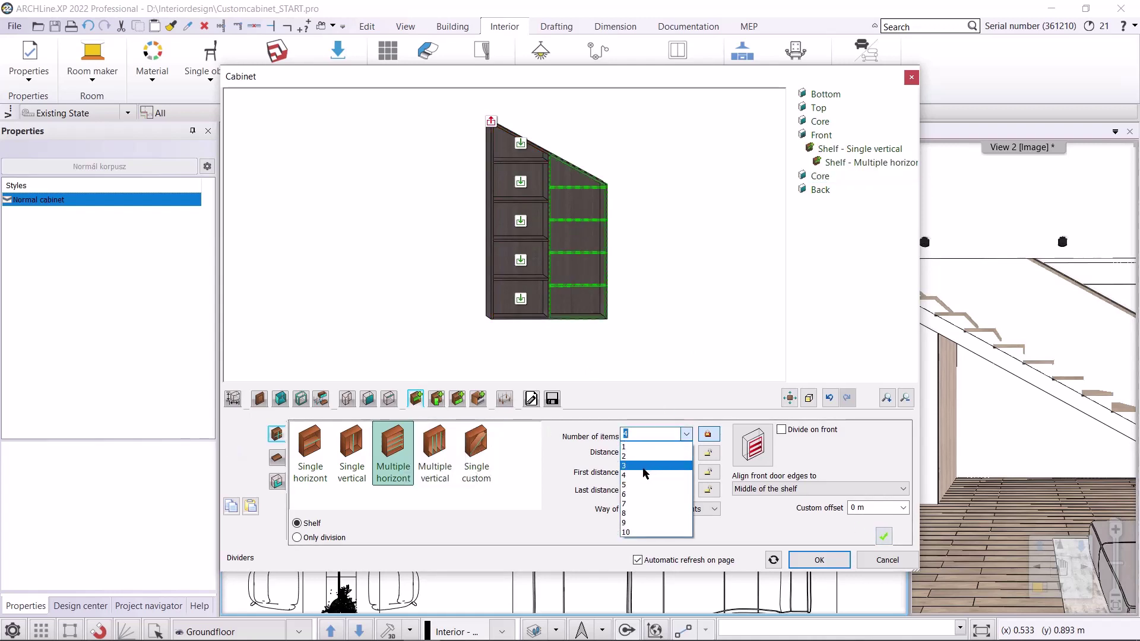
pyautogui.click(643, 466)
pyautogui.click(658, 487)
pyautogui.moveTo(658, 487); pyautogui.dragTo(636, 487)
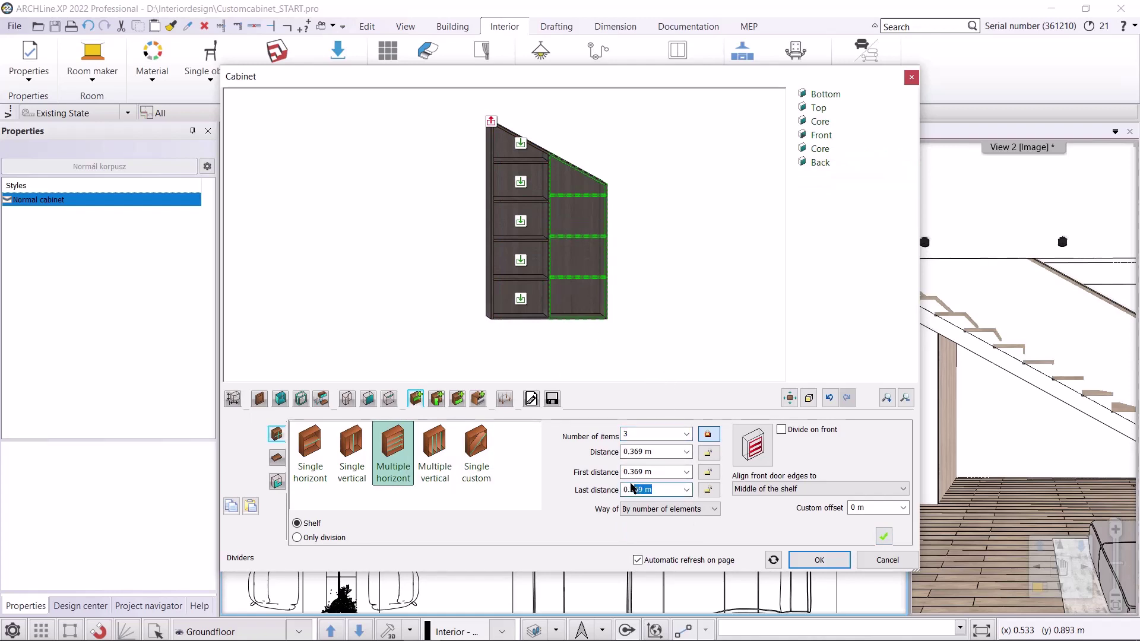
pyautogui.write('5')
pyautogui.click(665, 473)
pyautogui.moveTo(665, 473); pyautogui.dragTo(631, 477)
pyautogui.write('42')
pyautogui.click(638, 489)
pyautogui.click(882, 537)
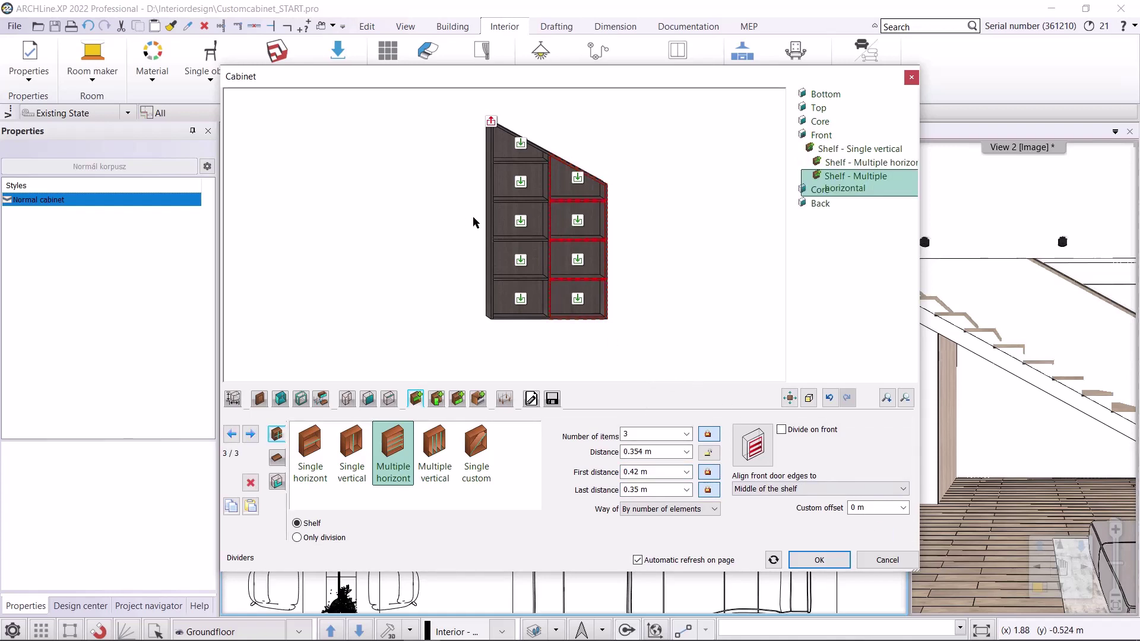
# Save the sloped shelf cabinet to the library as Cabinet3 in category MY
pyautogui.click(553, 399)
pyautogui.click(866, 466)
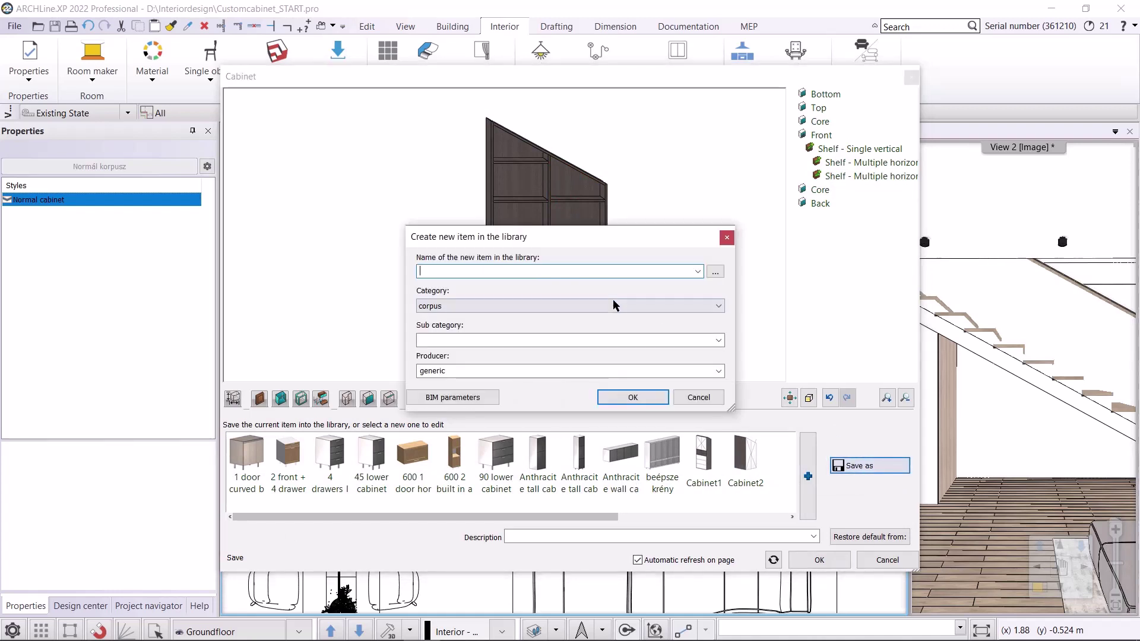
pyautogui.write('Cabinet3')
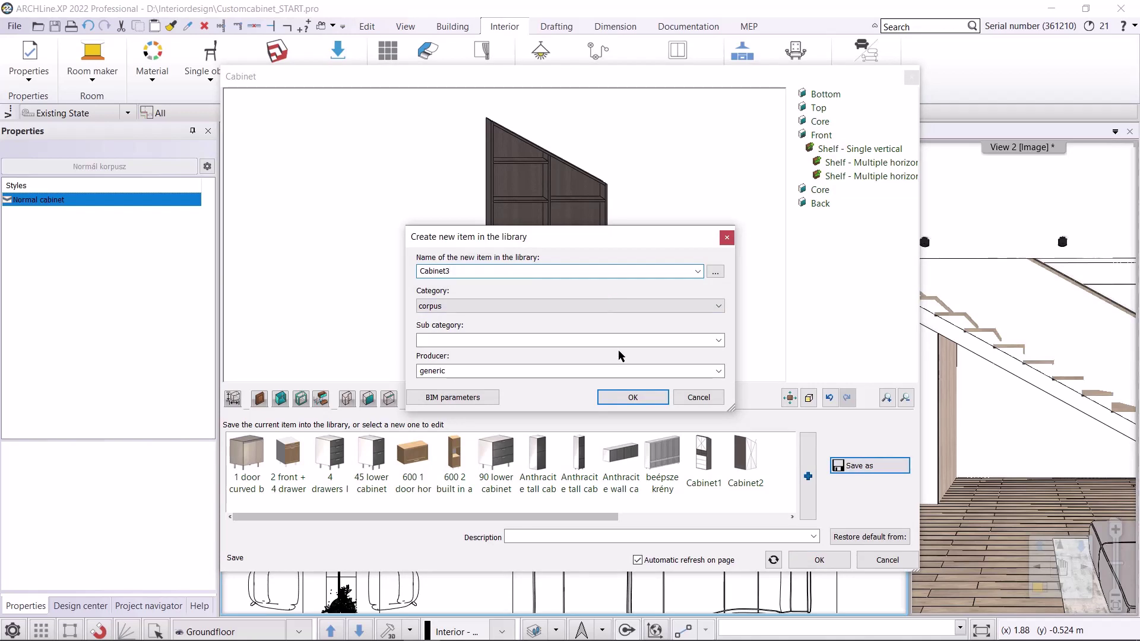
pyautogui.click(582, 305)
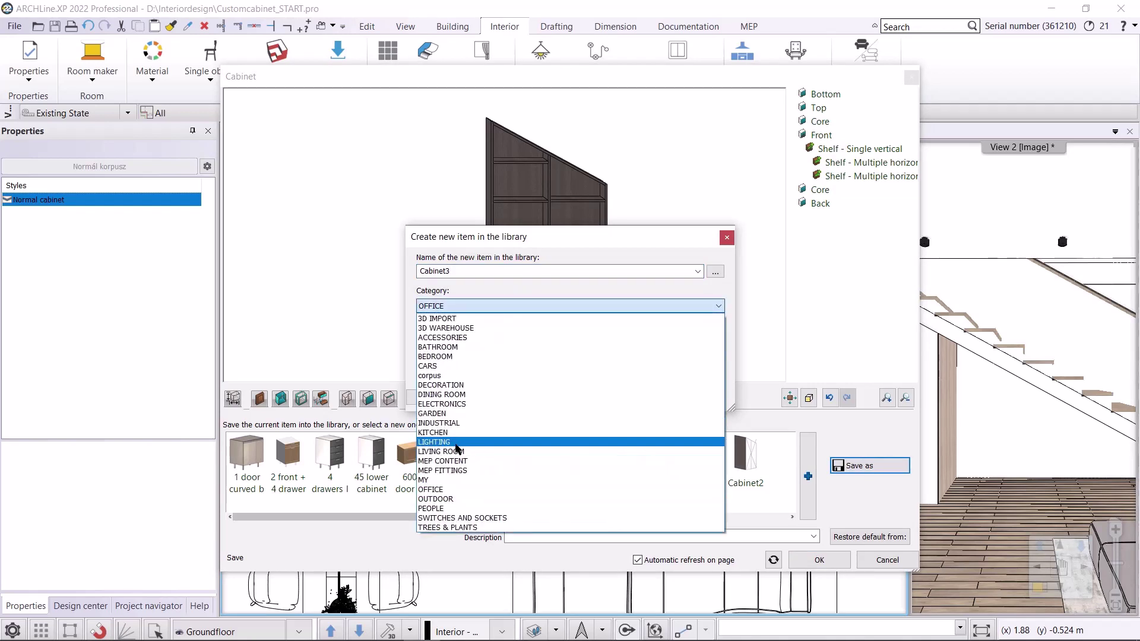
pyautogui.click(451, 480)
pyautogui.click(718, 339)
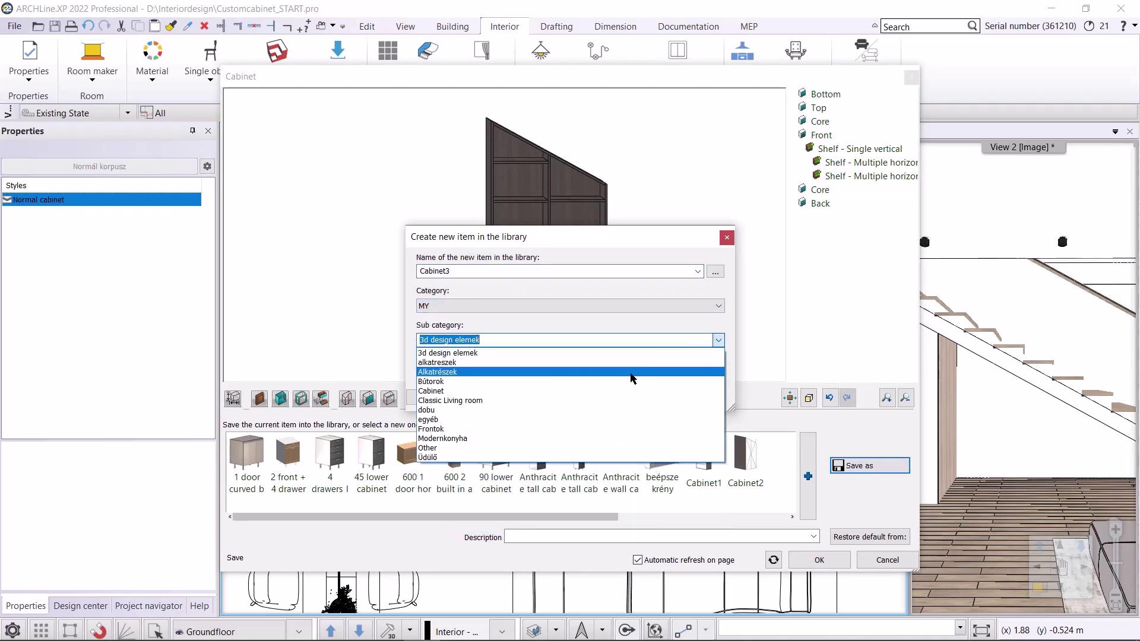
pyautogui.click(544, 400)
pyautogui.click(626, 397)
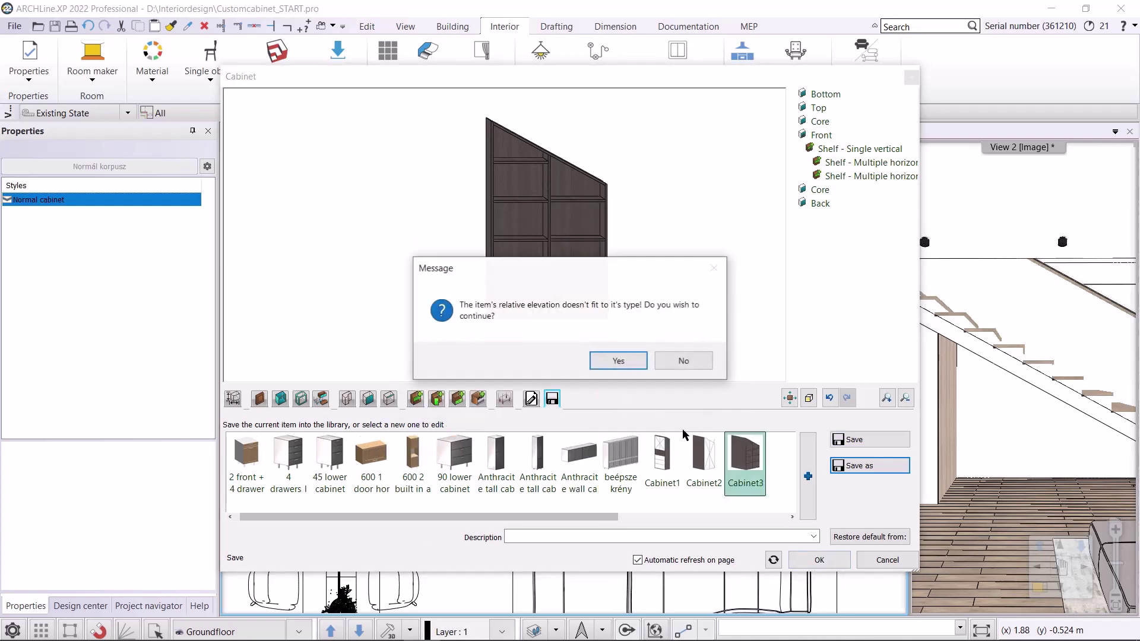
# Place Cabinet3 under the staircase in the ground-floor plan, against the back wall and directly beside the existing cabinet
pyautogui.click(620, 360)
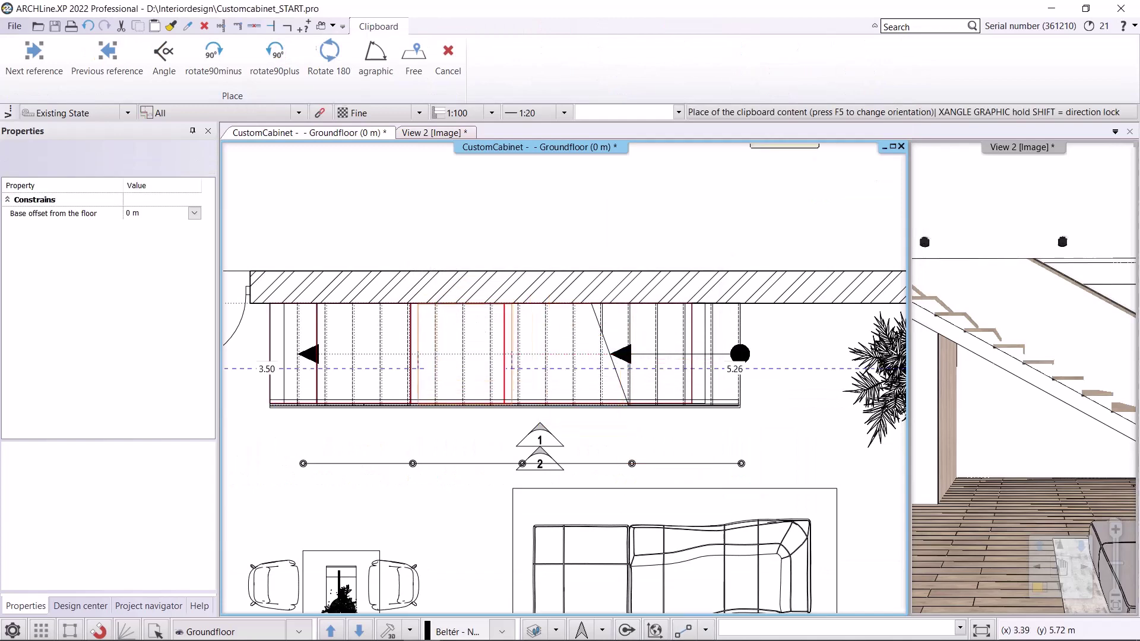
pyautogui.scroll(2, 482, 323)
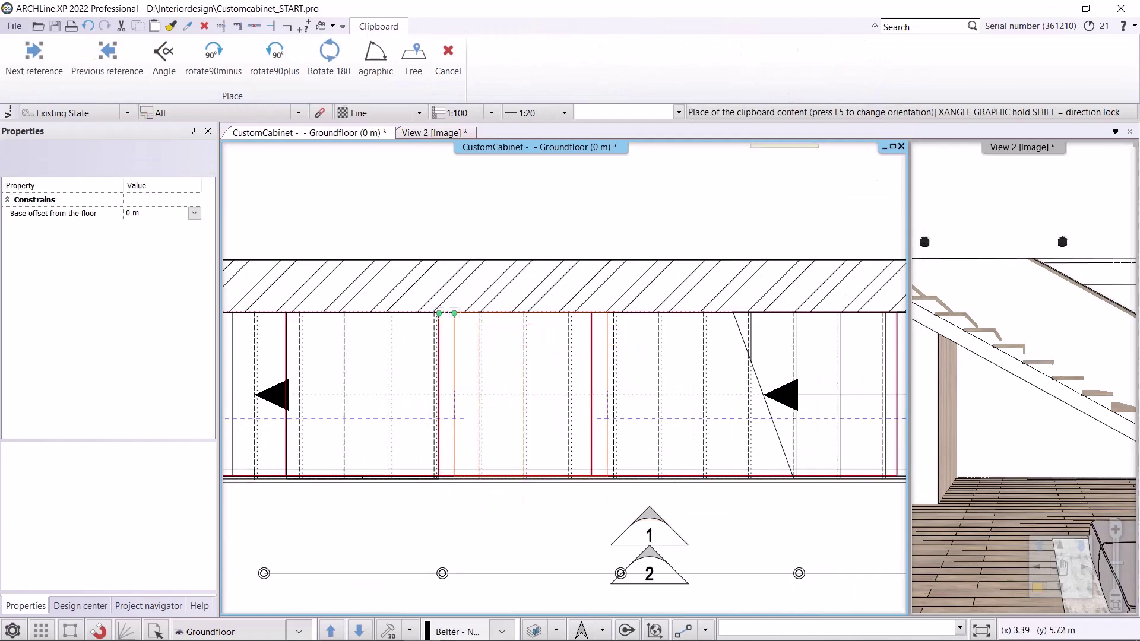
pyautogui.click(454, 312)
pyautogui.scroll(2, 454, 313)
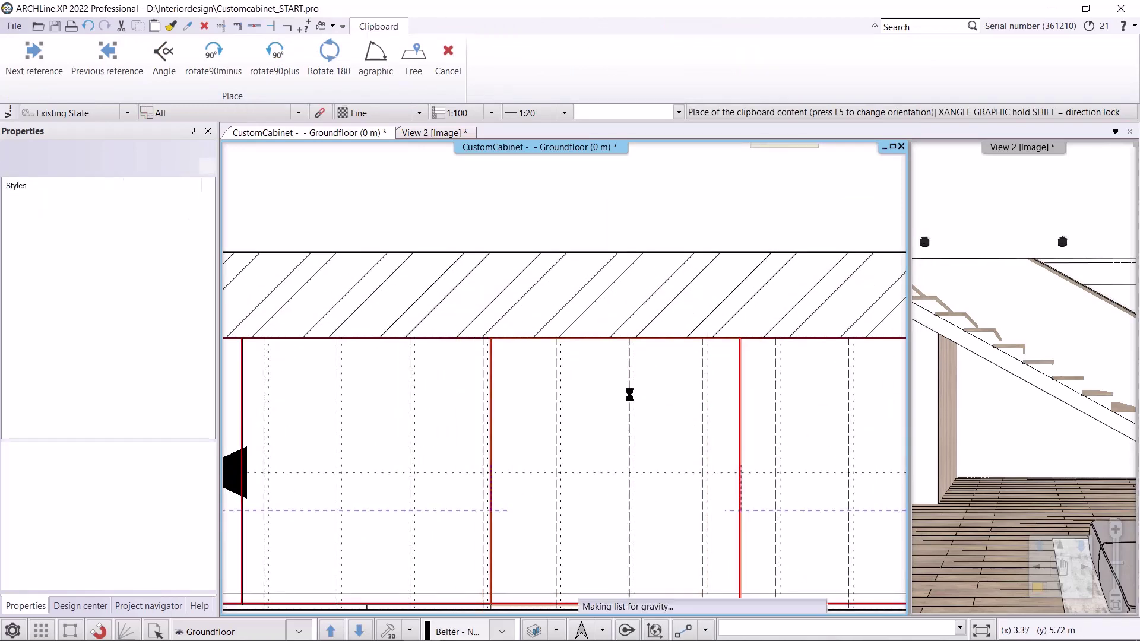
pyautogui.scroll(-3, 555, 350)
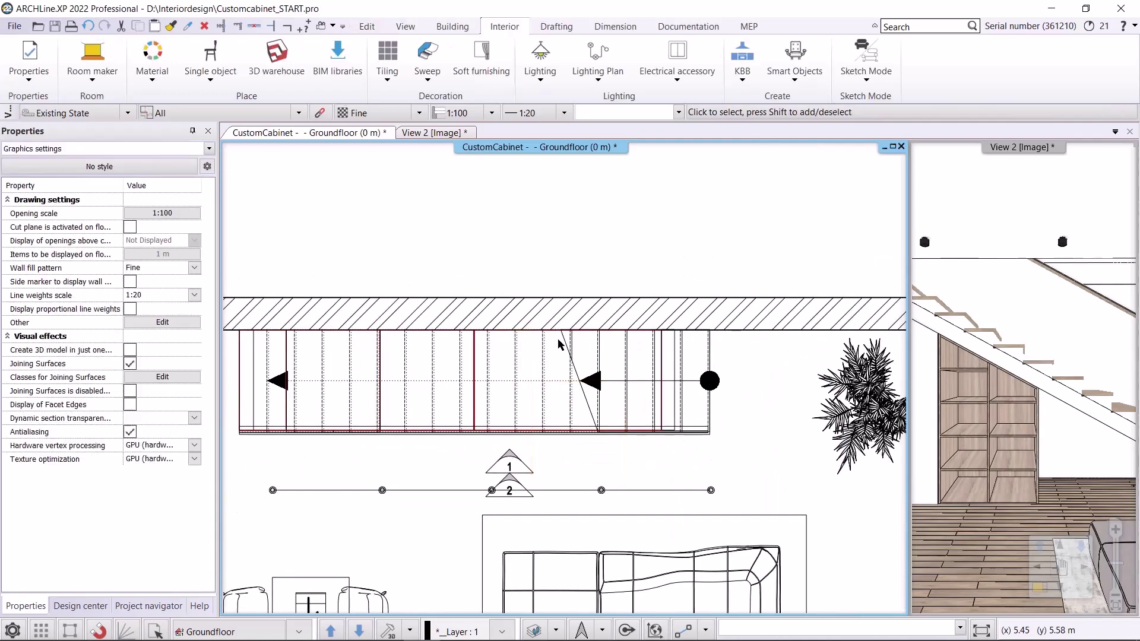
# Start another new cabinet and set its space for legs to 0 m
pyautogui.click(742, 62)
pyautogui.click(769, 159)
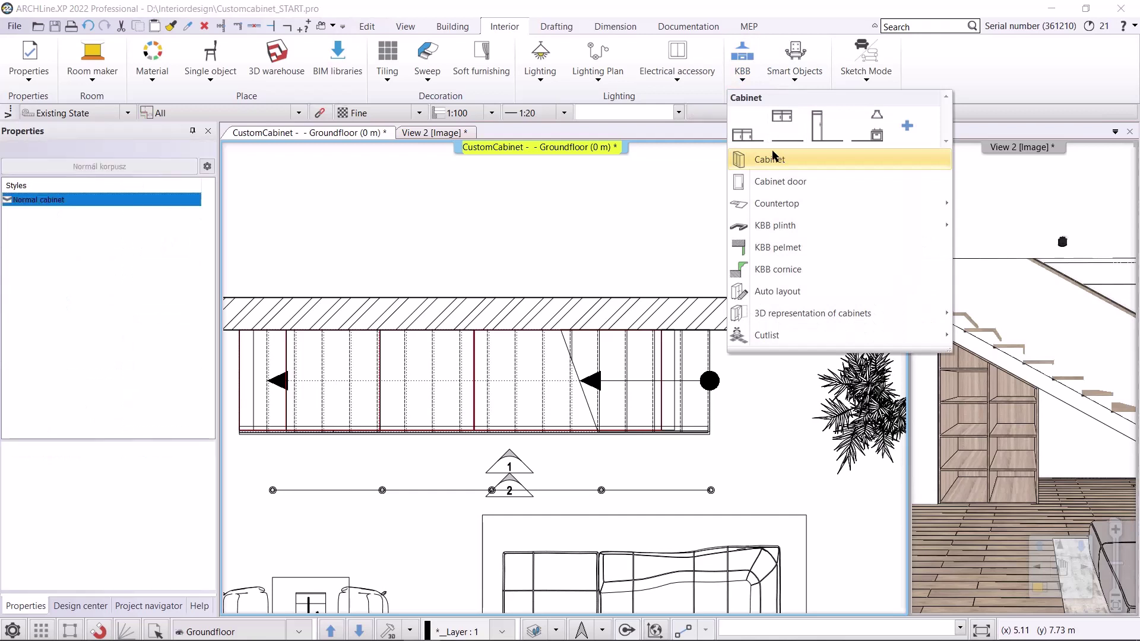
pyautogui.click(232, 399)
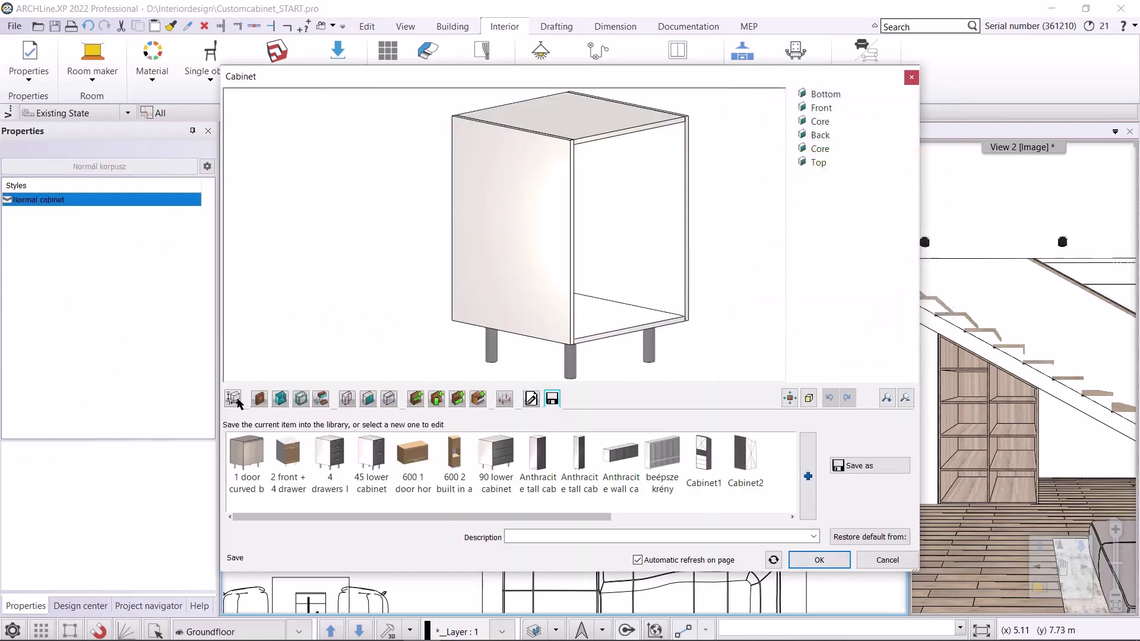
pyautogui.doubleClick(381, 504)
pyautogui.write('0')
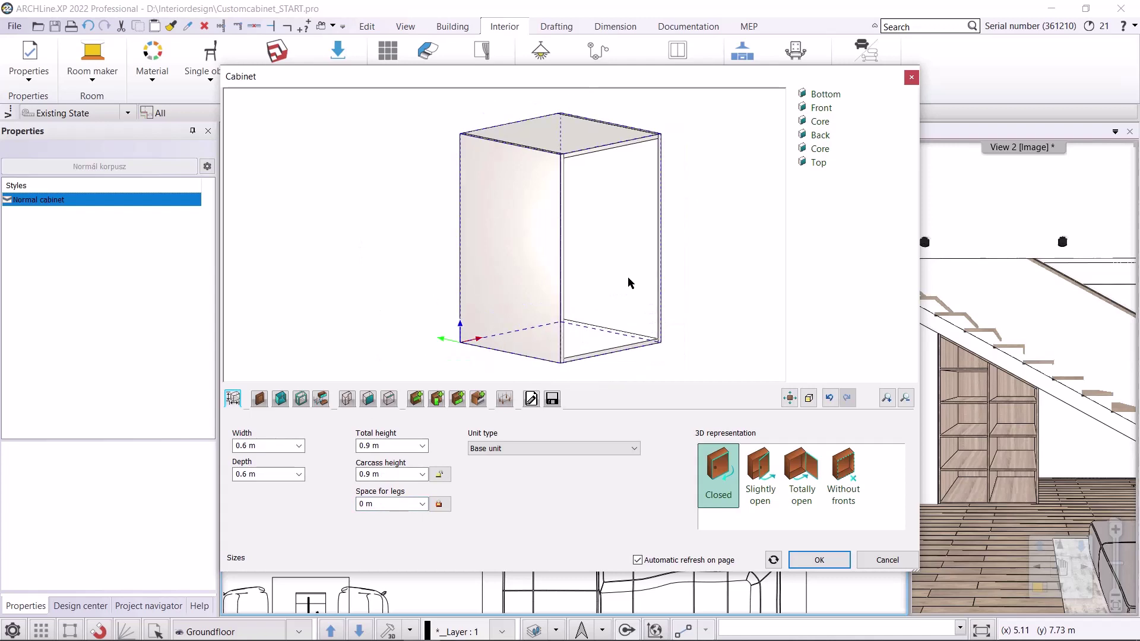
# Set the new cabinet's default door front to WS front white and hide its handles
pyautogui.click(260, 400)
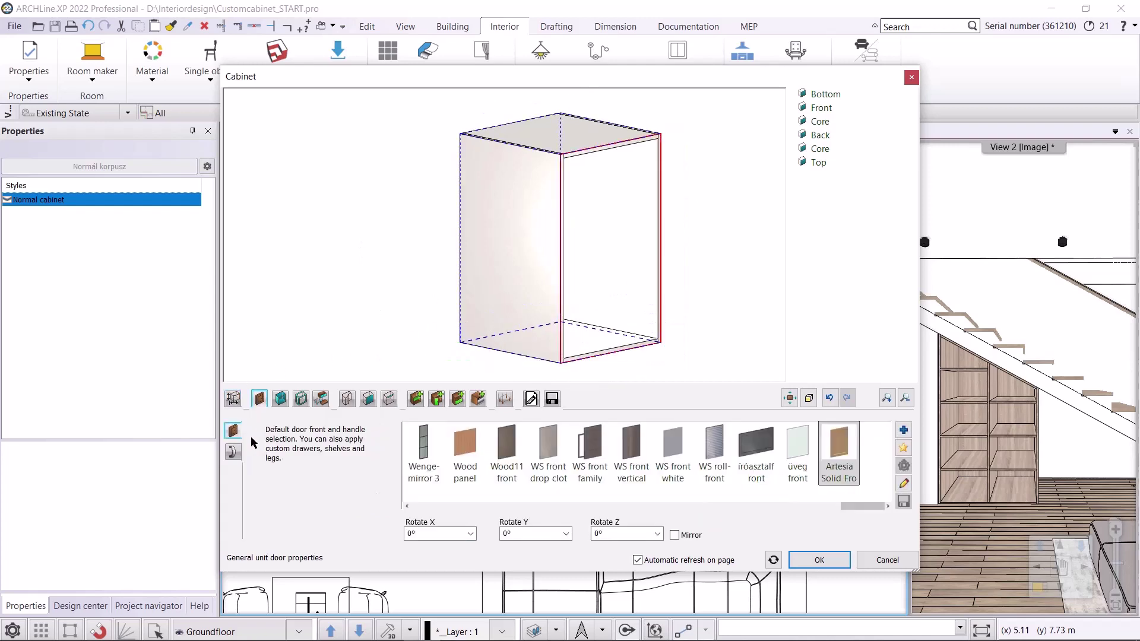
pyautogui.click(674, 459)
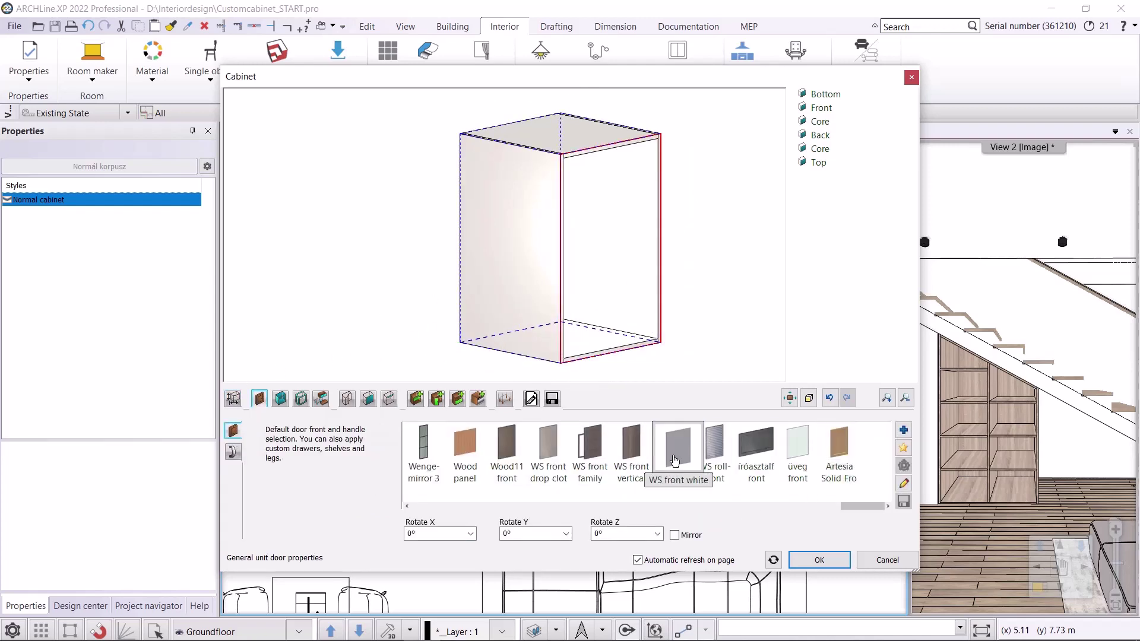
pyautogui.click(233, 452)
pyautogui.click(271, 501)
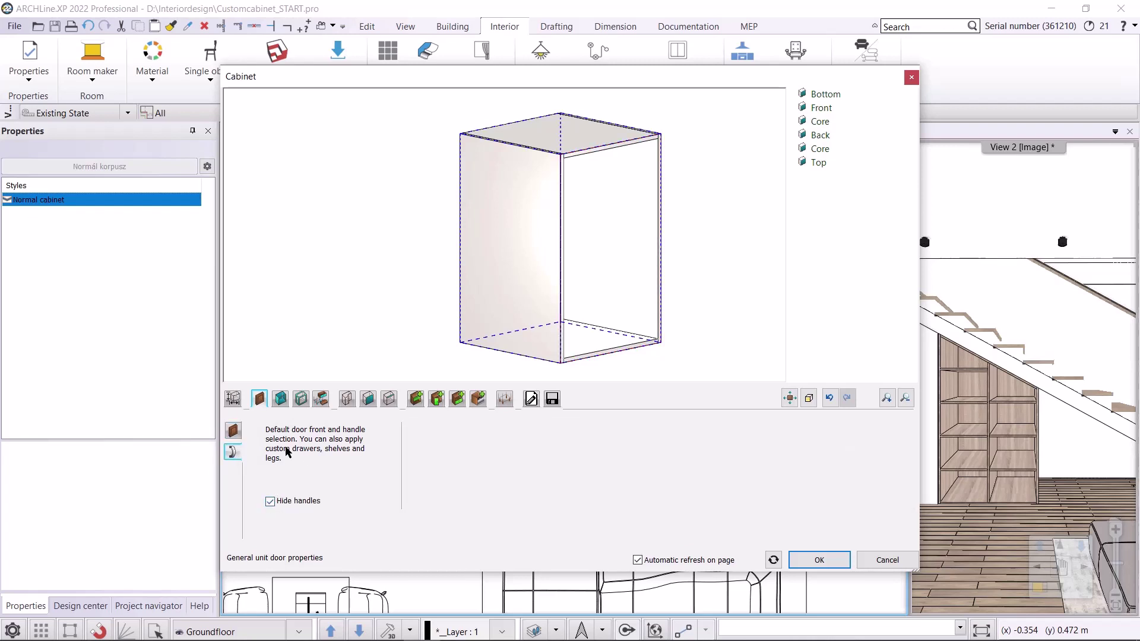
# Choose WS front vertical as the new cabinet's default side panel
pyautogui.click(281, 399)
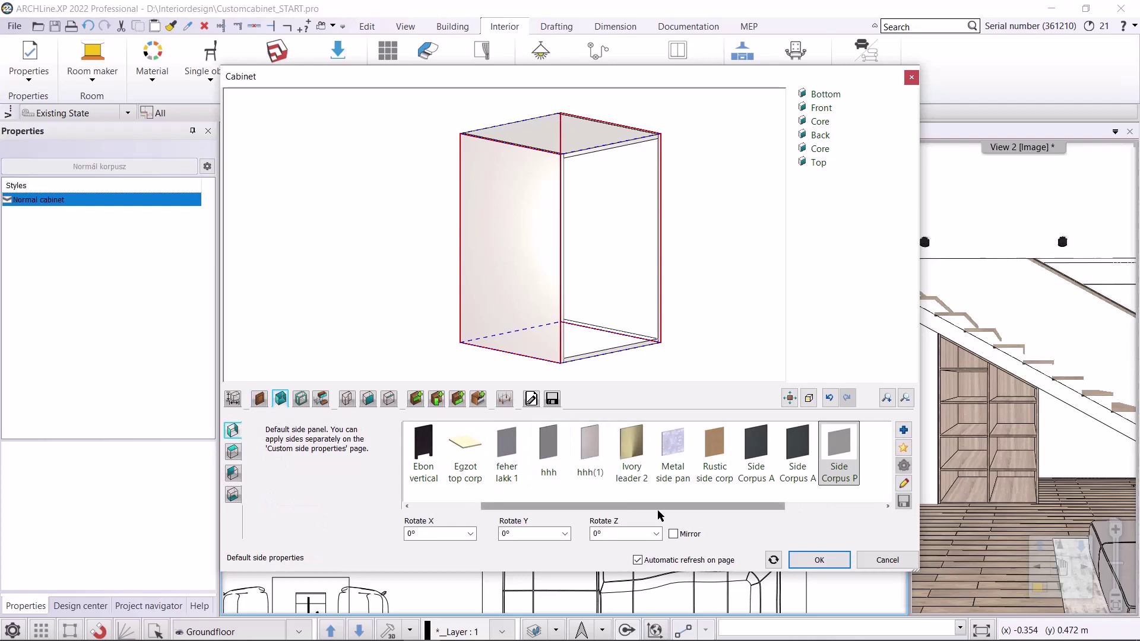
pyautogui.moveTo(716, 510); pyautogui.dragTo(815, 508)
pyautogui.click(756, 451)
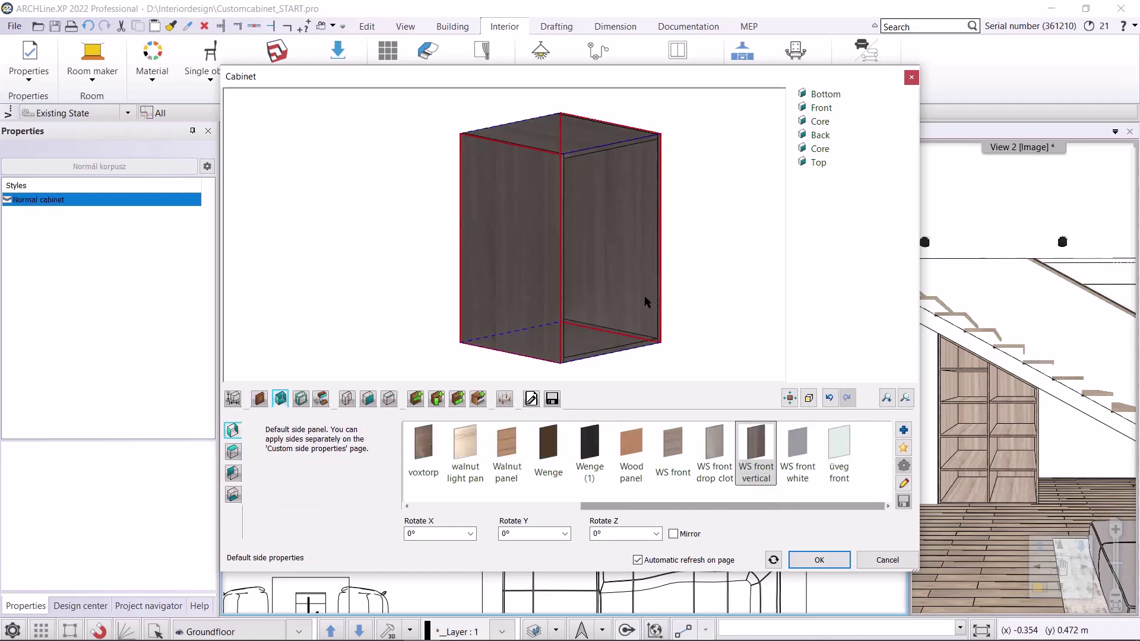
# Find the saved Form2 object in the library and apply it as the new cabinet's custom shape
pyautogui.click(347, 398)
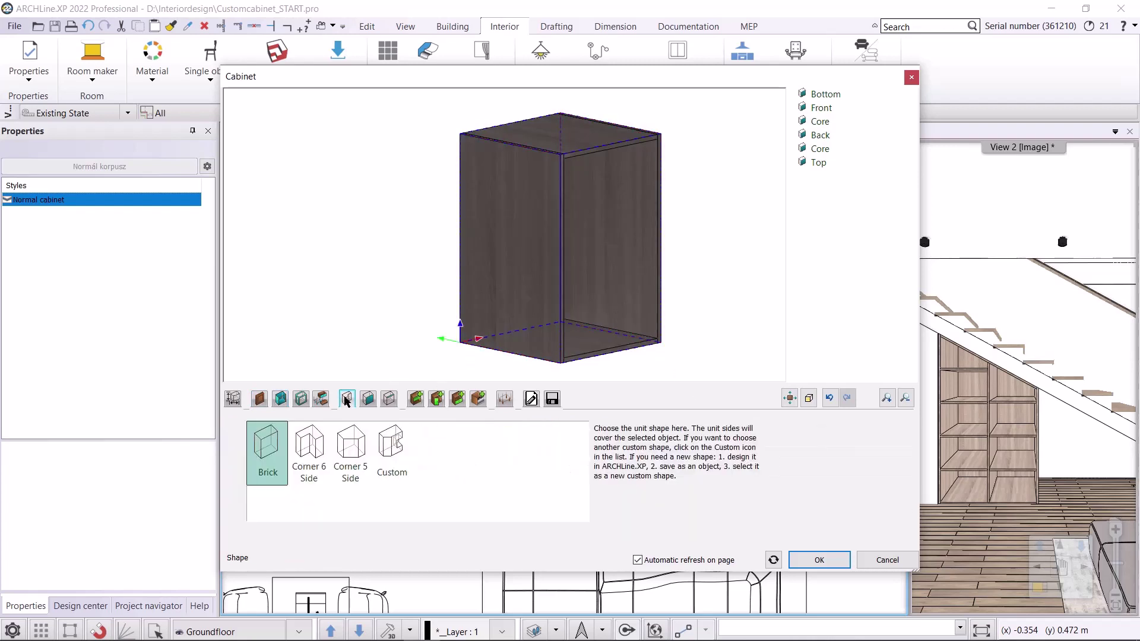
pyautogui.click(394, 460)
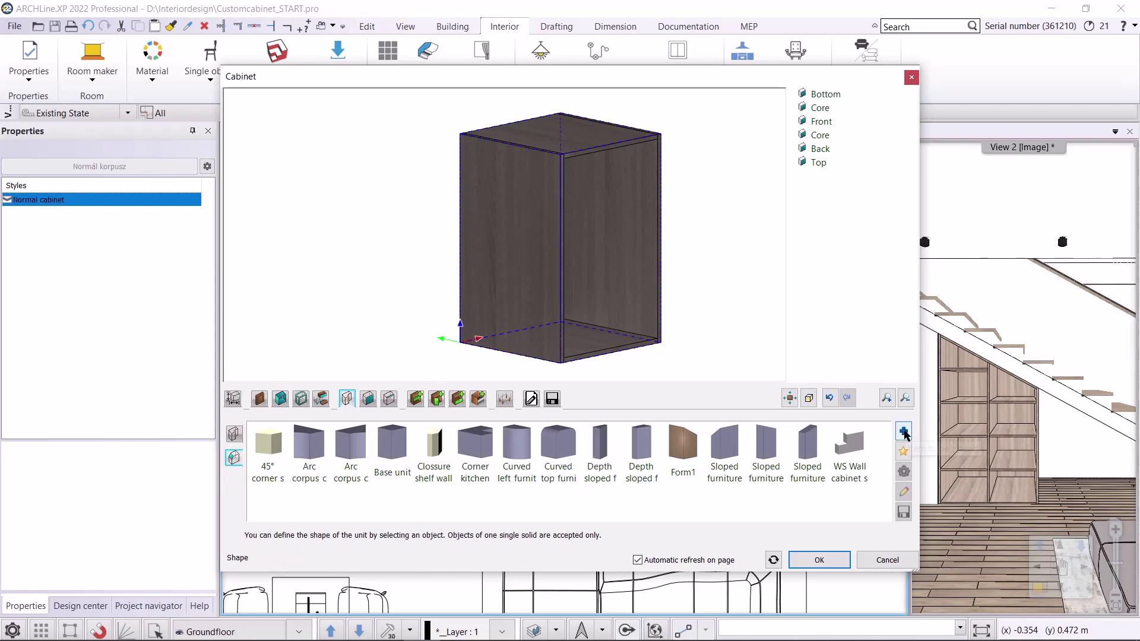
pyautogui.click(903, 431)
pyautogui.click(527, 133)
pyautogui.click(551, 100)
pyautogui.write('form2')
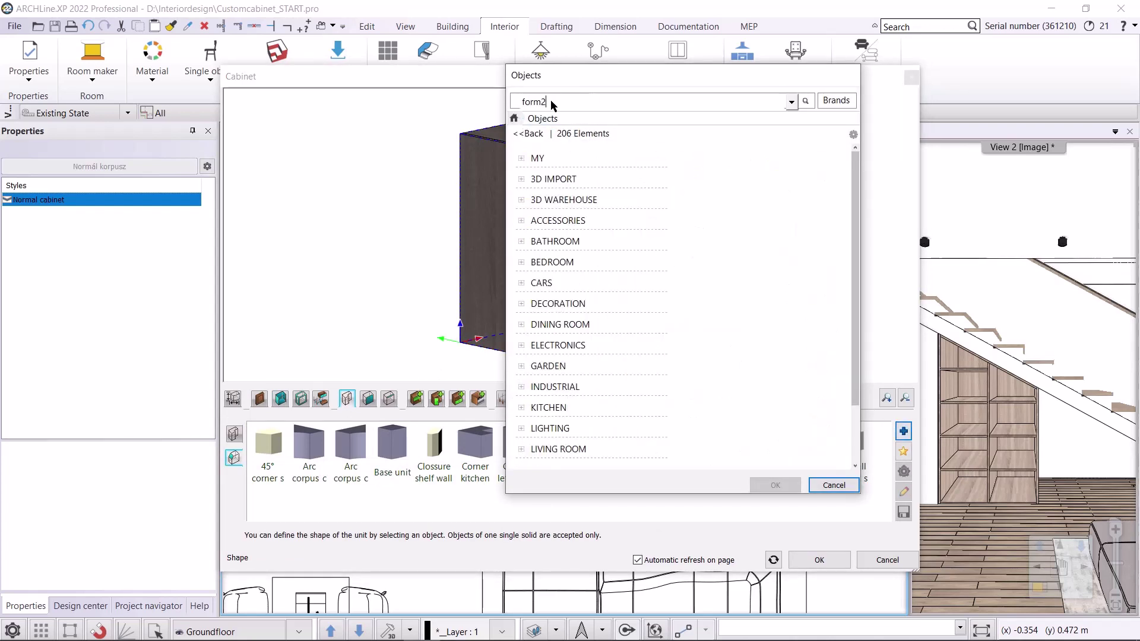
pyautogui.press('Return')
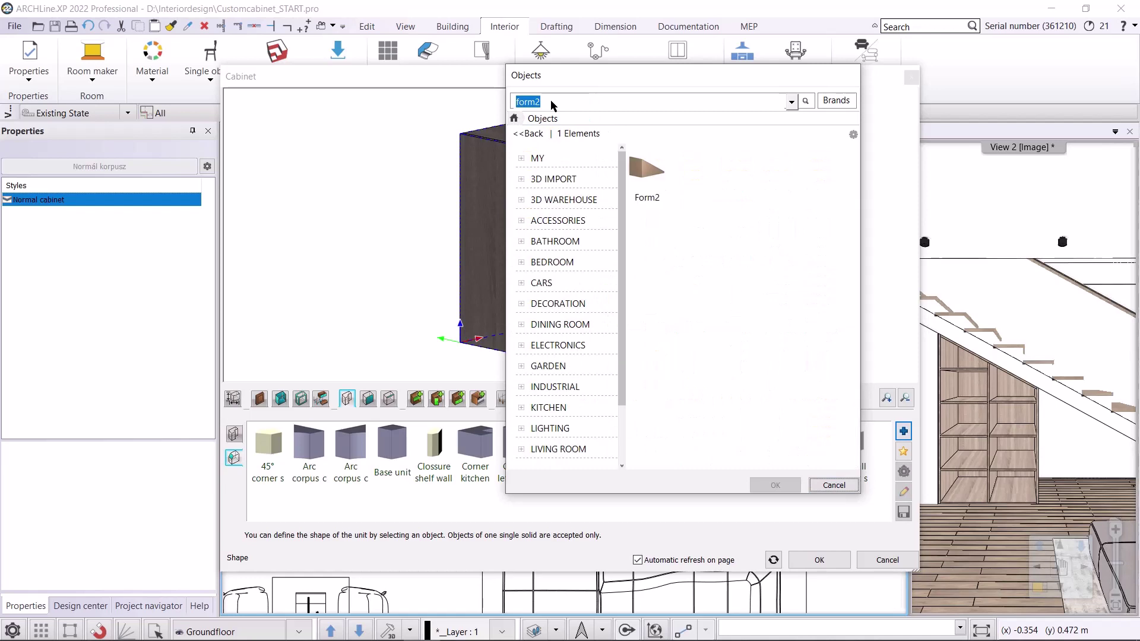
pyautogui.click(646, 172)
pyautogui.click(776, 485)
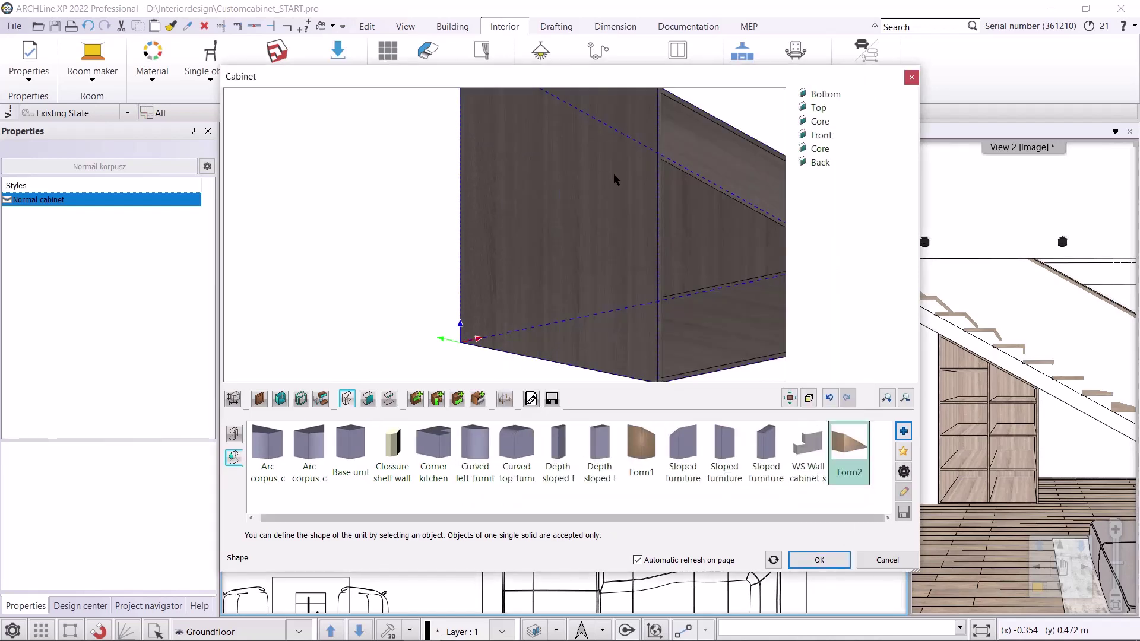
# Divide the cabinet with a single vertical shelf at 50%, and halve the taller compartment with another single vertical shelf at 50%
pyautogui.scroll(-3, 603, 173)
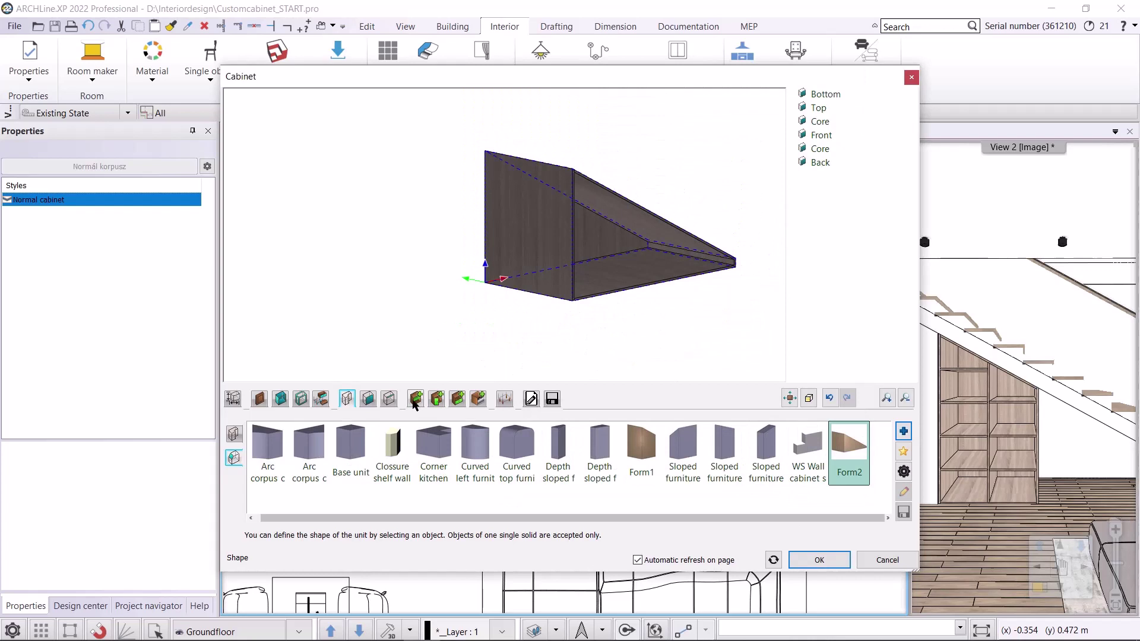
pyautogui.click(437, 400)
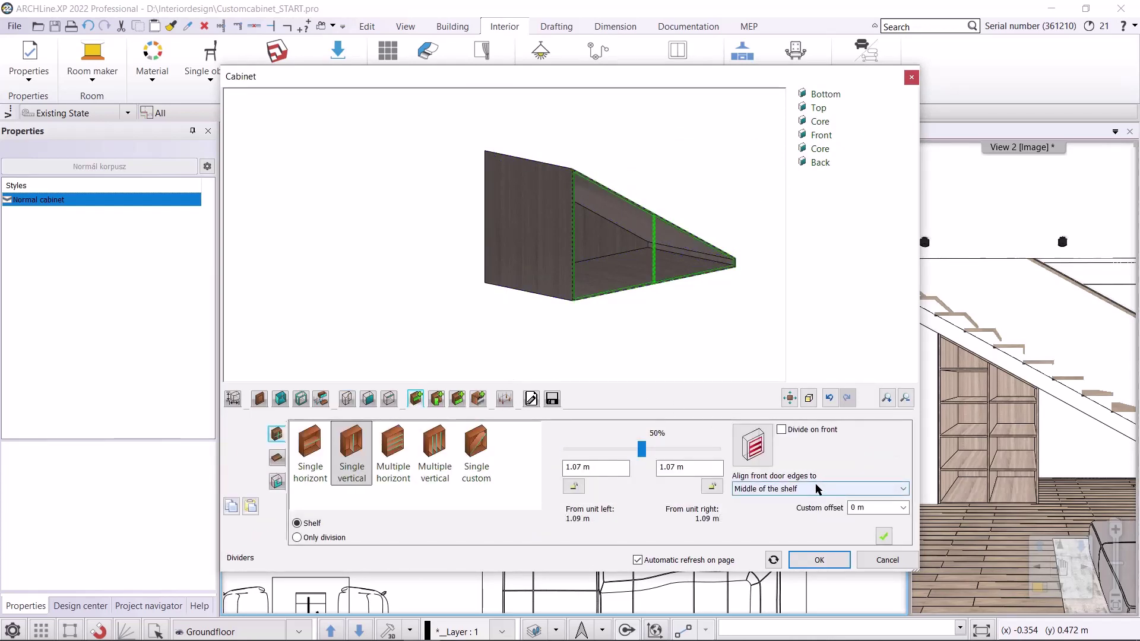
pyautogui.click(883, 536)
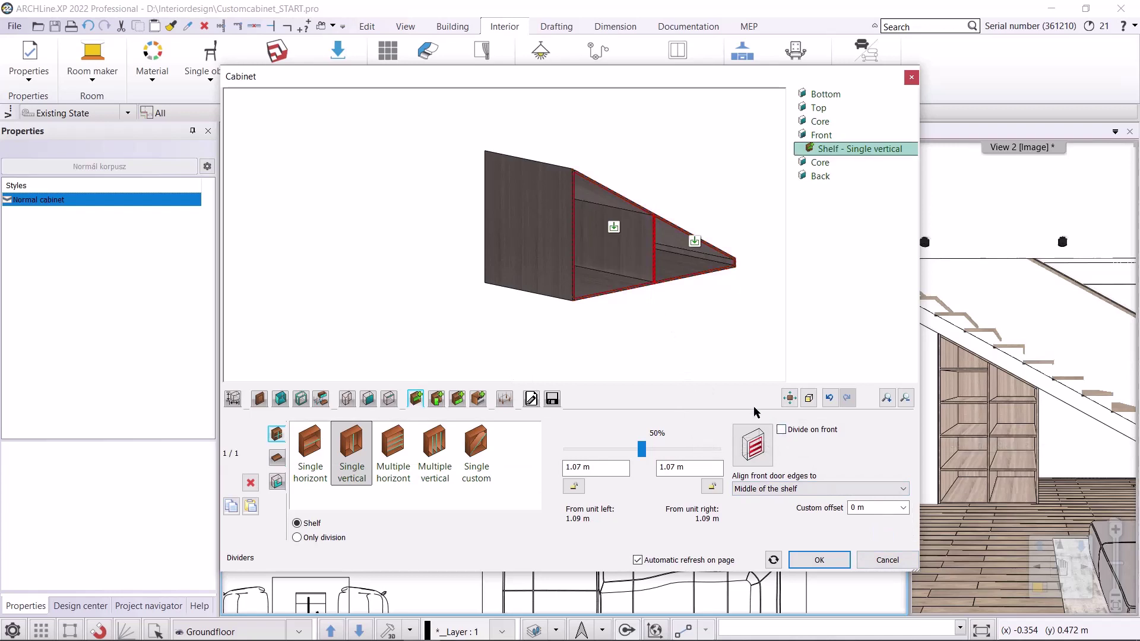
pyautogui.moveTo(667, 337); pyautogui.dragTo(557, 222)
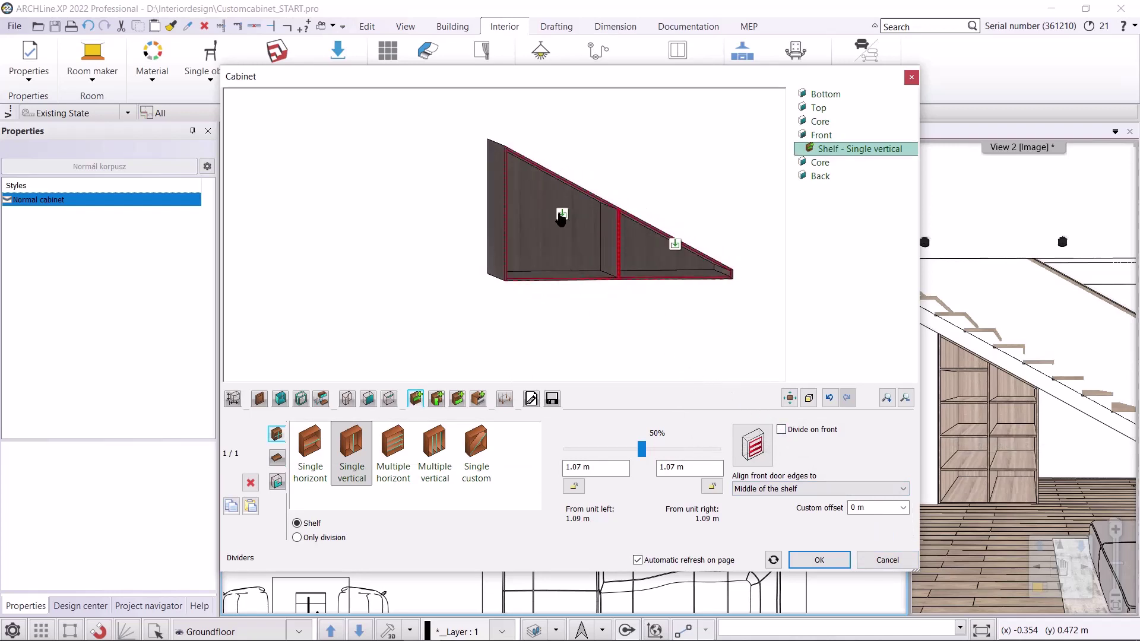
pyautogui.click(563, 213)
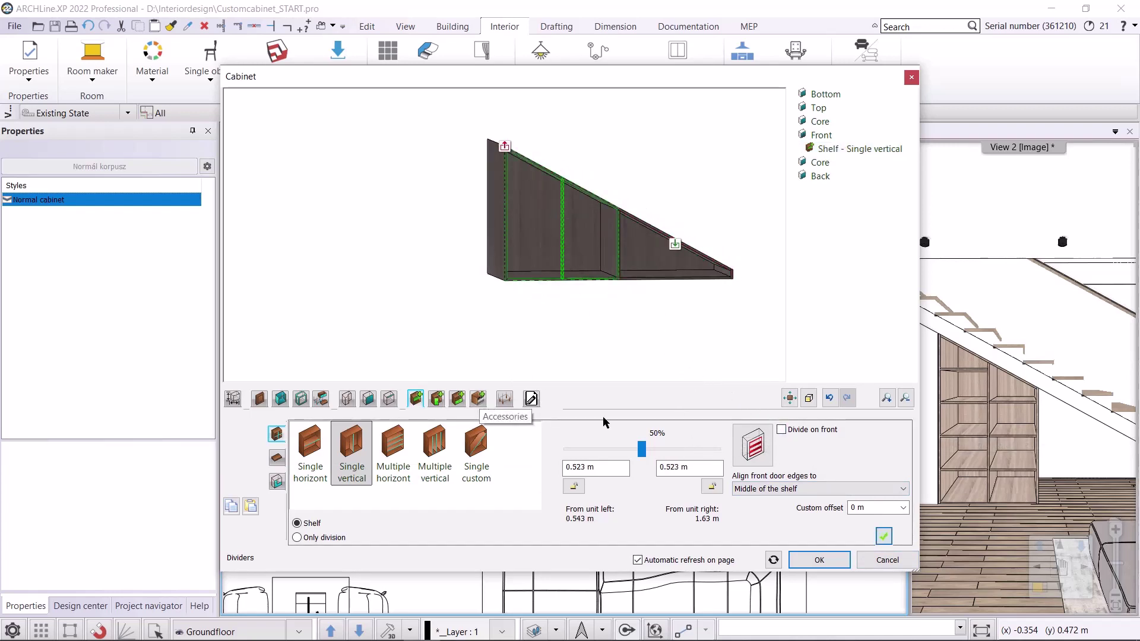
pyautogui.click(883, 536)
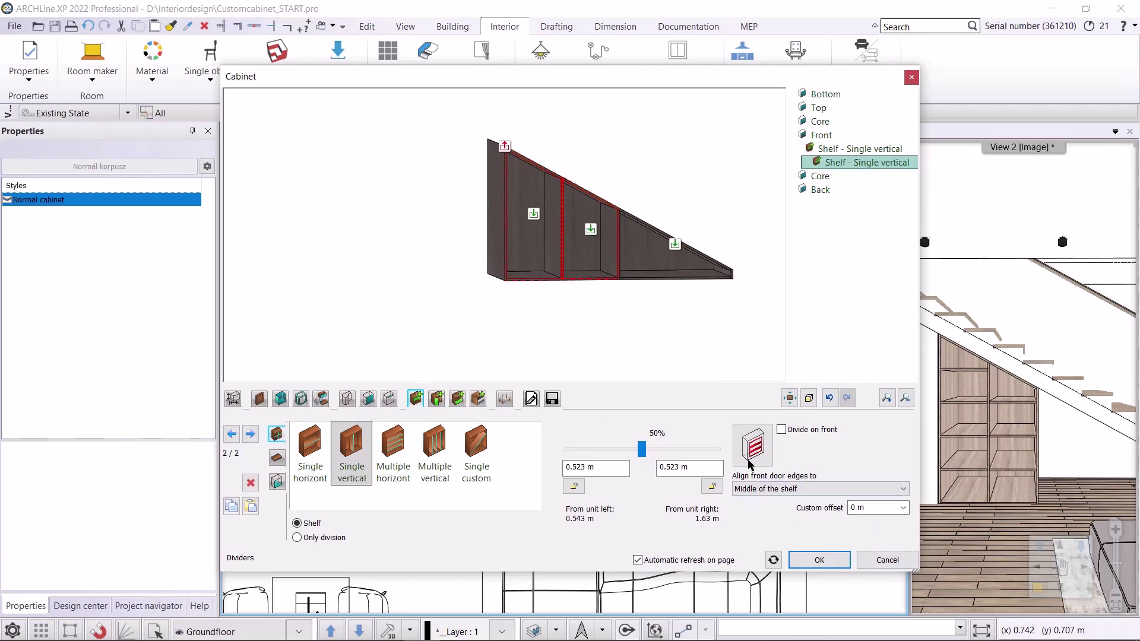
# Add four drawers behind one shared front, with full overlay, to the tallest compartment of the cabinet
pyautogui.click(534, 215)
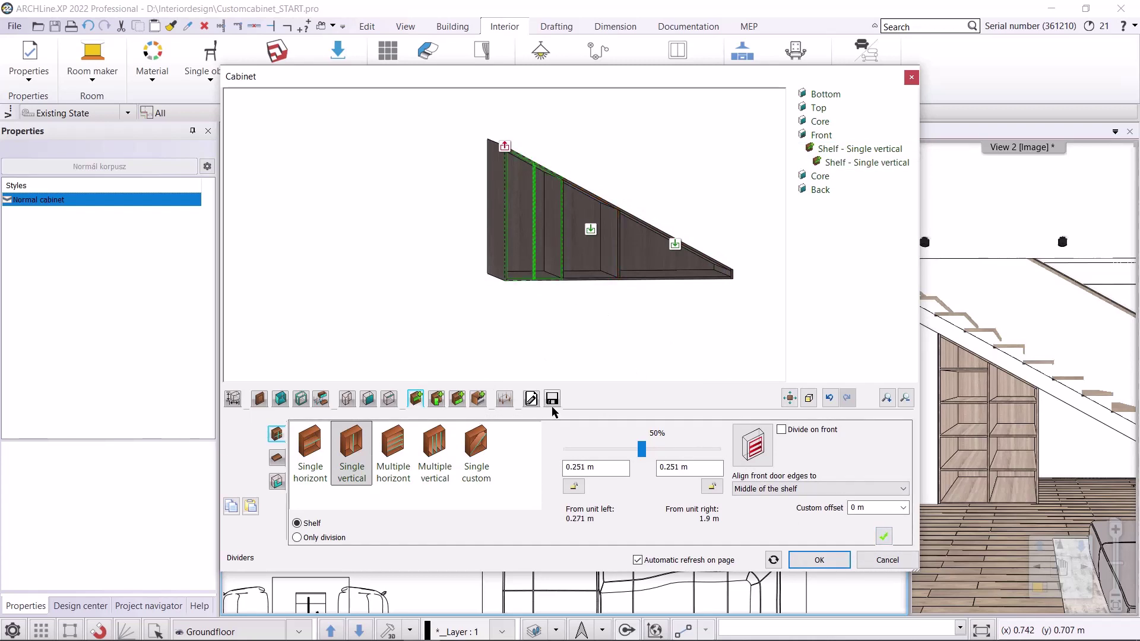
pyautogui.click(457, 399)
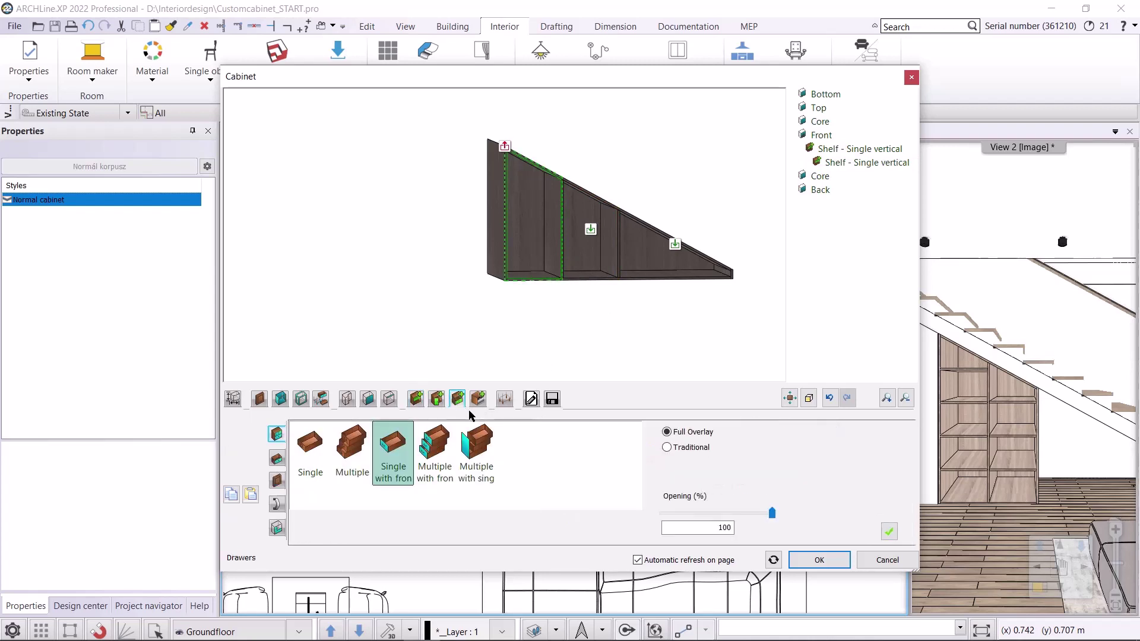
pyautogui.click(487, 466)
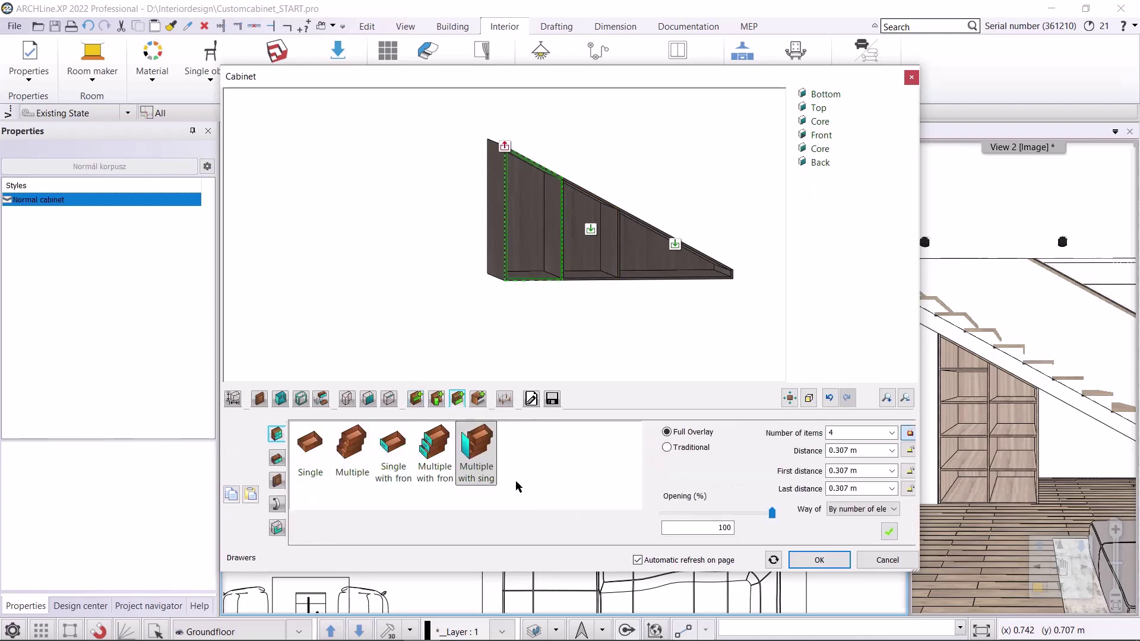
pyautogui.click(889, 530)
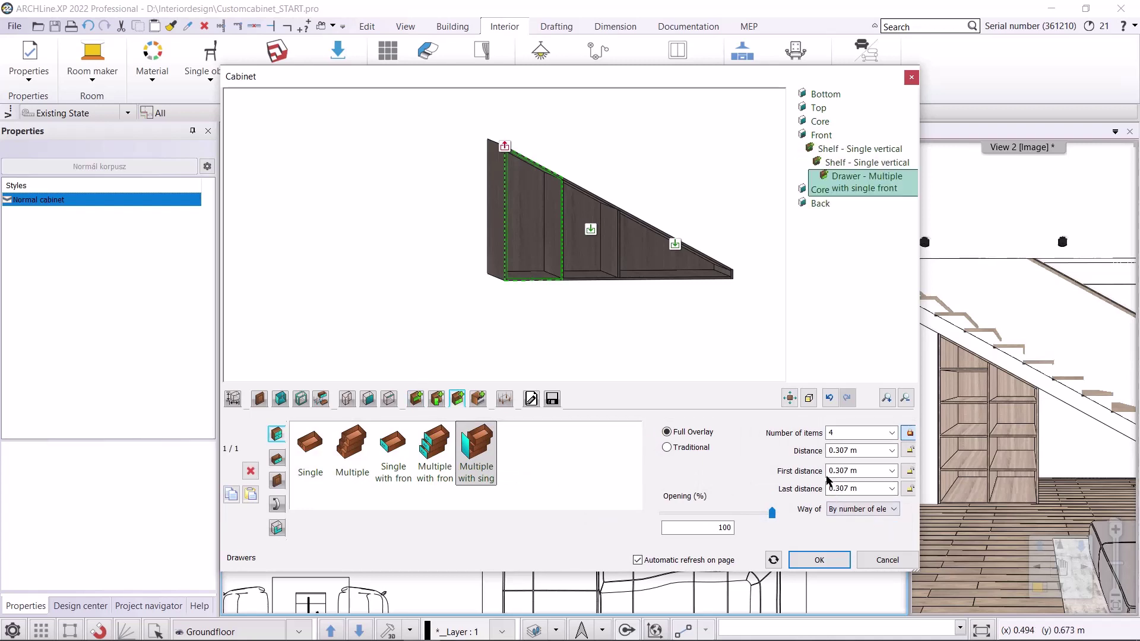
# Set the cabinet's 3D representation to Without fronts
pyautogui.moveTo(502, 244); pyautogui.dragTo(551, 205)
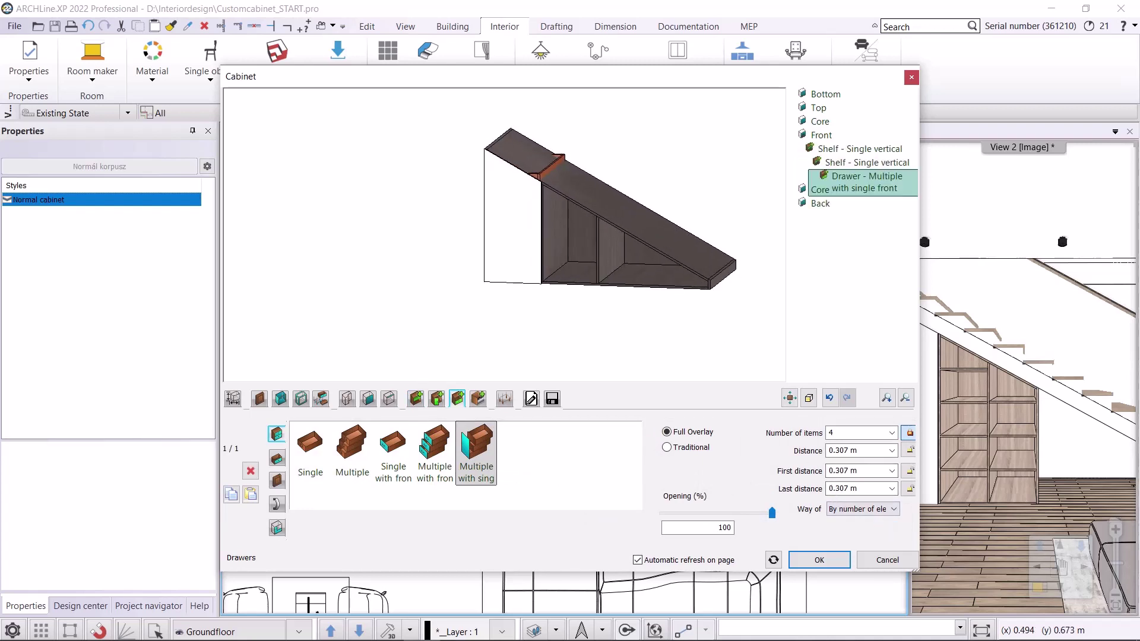
pyautogui.scroll(2, 551, 205)
pyautogui.moveTo(613, 273); pyautogui.dragTo(479, 219, button='middle')
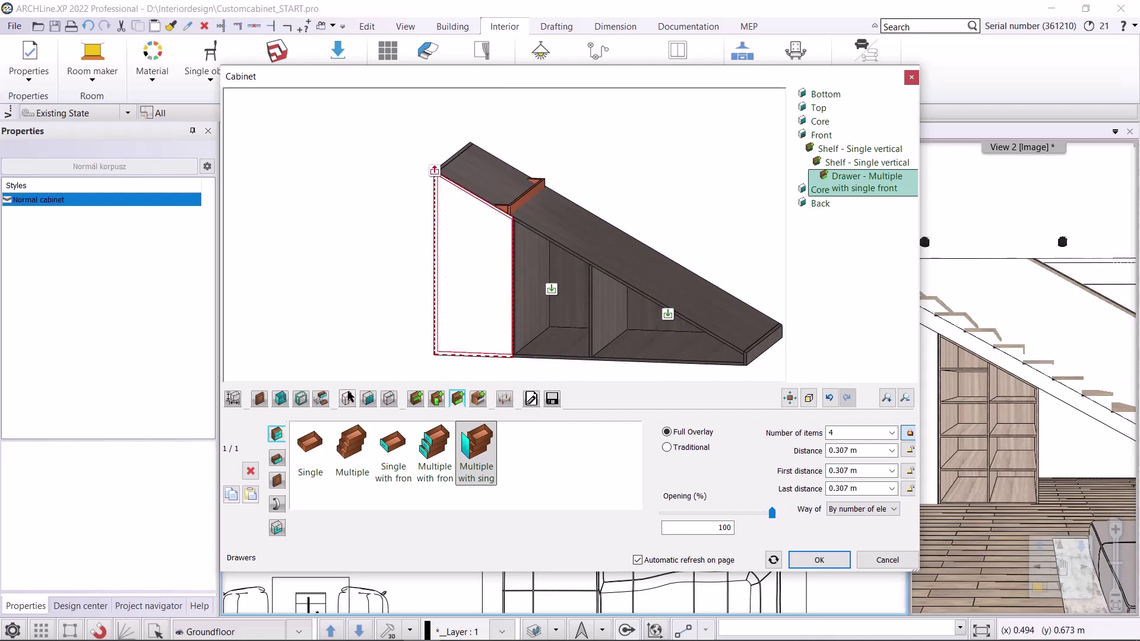
pyautogui.click(233, 399)
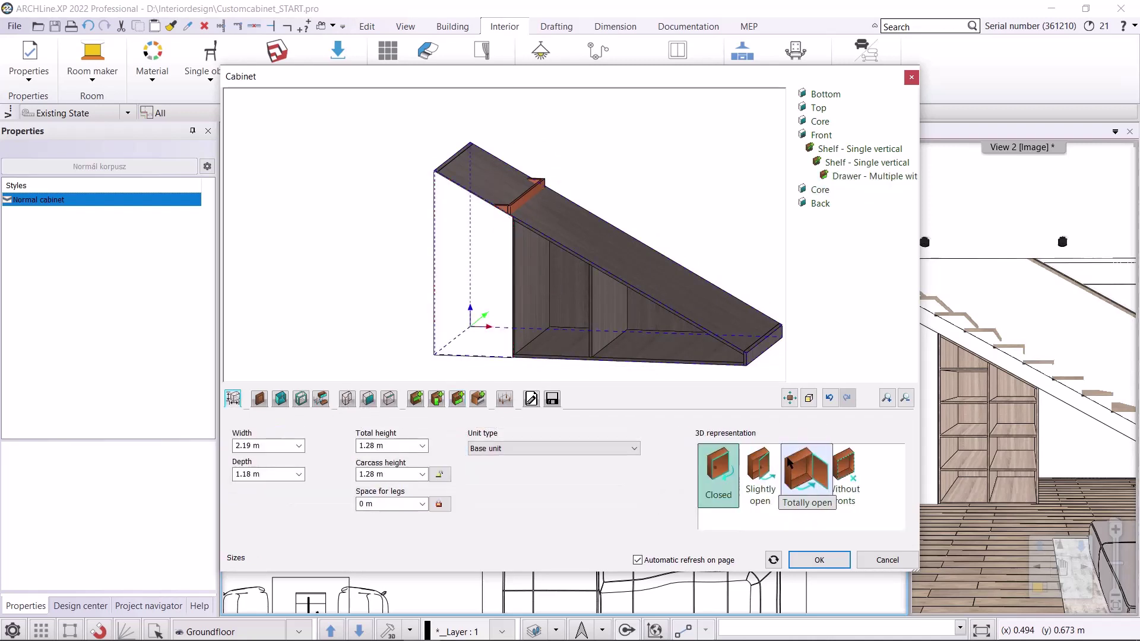
pyautogui.click(837, 479)
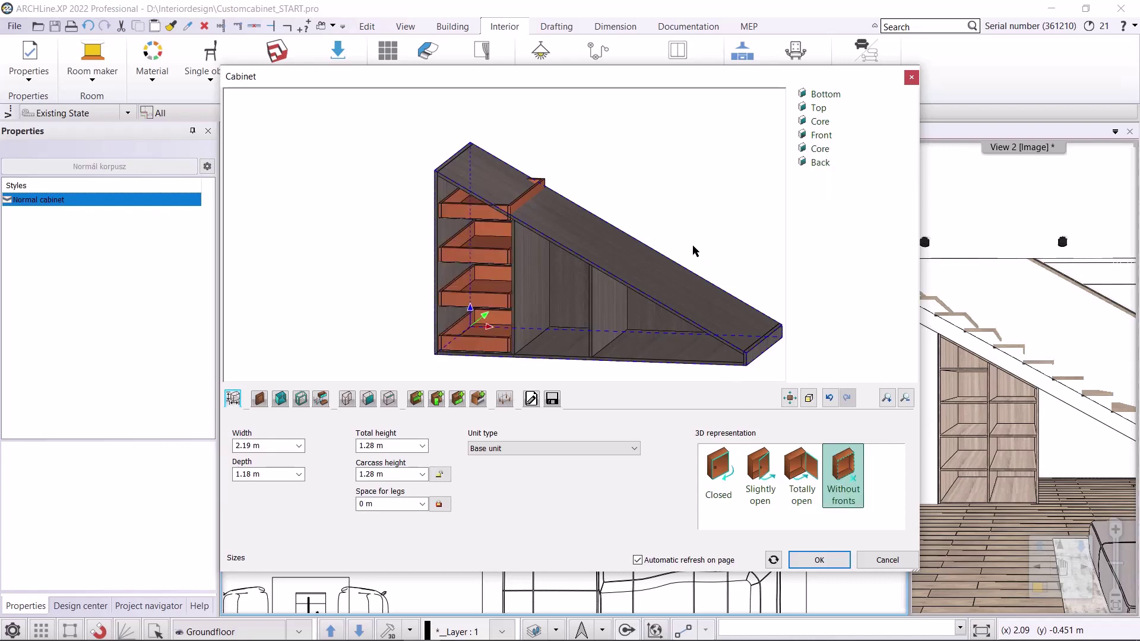
# Override the default drawer object in the tallest compartment with the model named Drawer
pyautogui.click(415, 399)
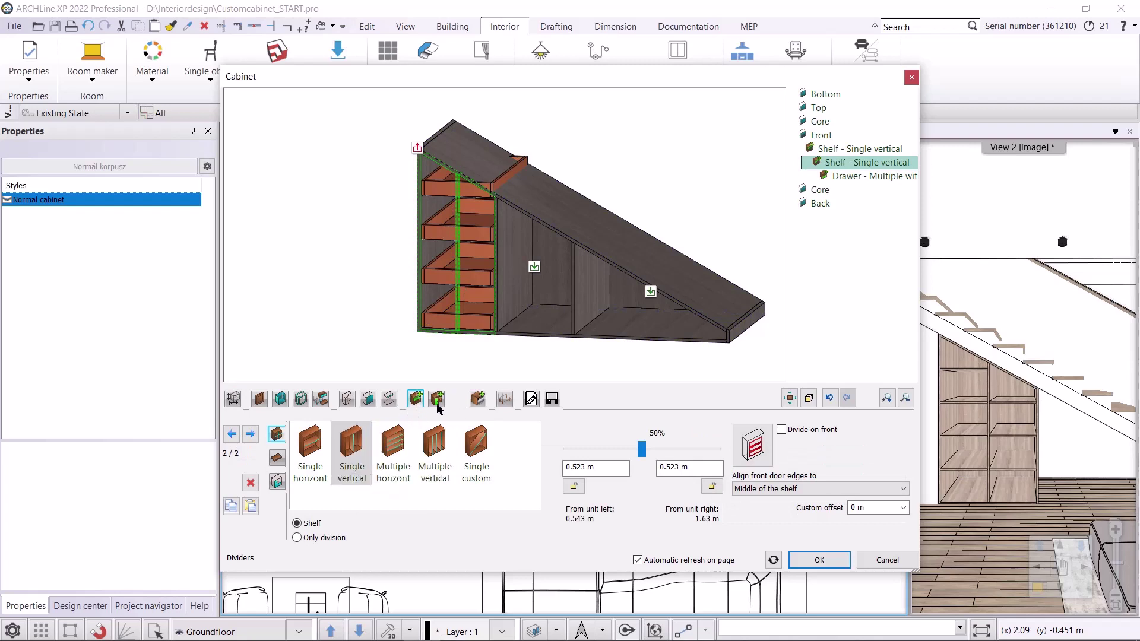
pyautogui.click(457, 398)
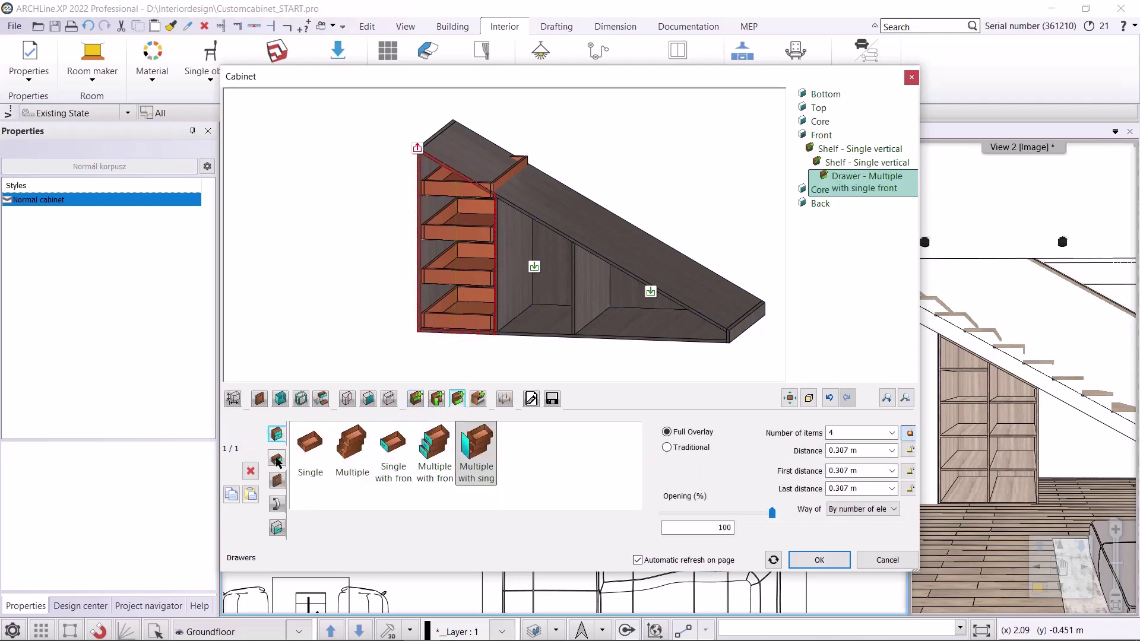
pyautogui.click(310, 454)
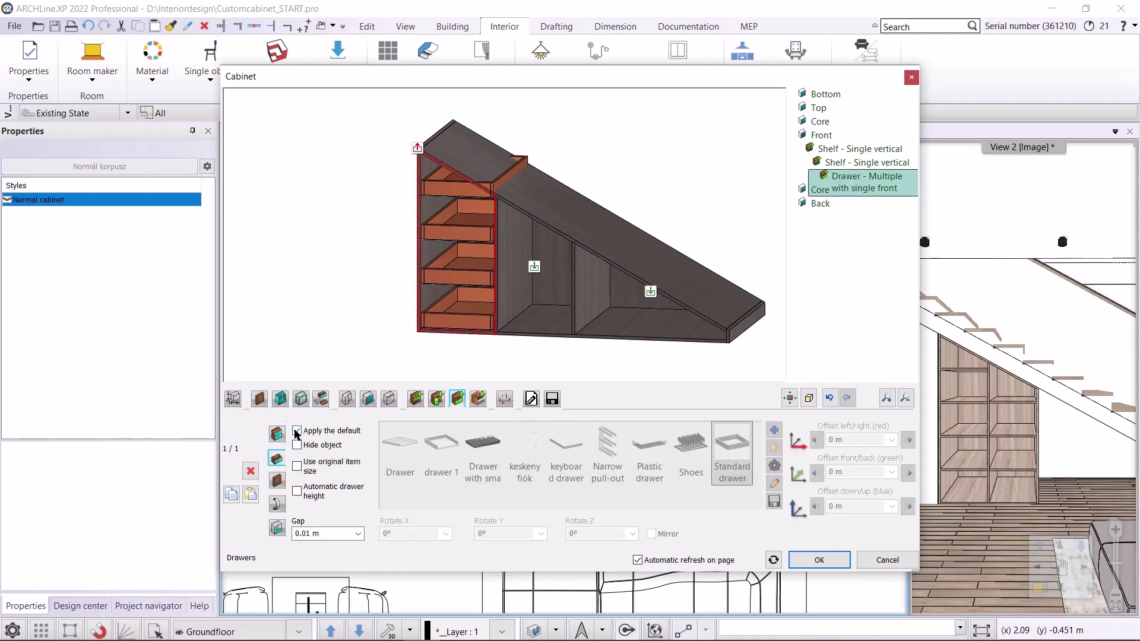
pyautogui.click(297, 431)
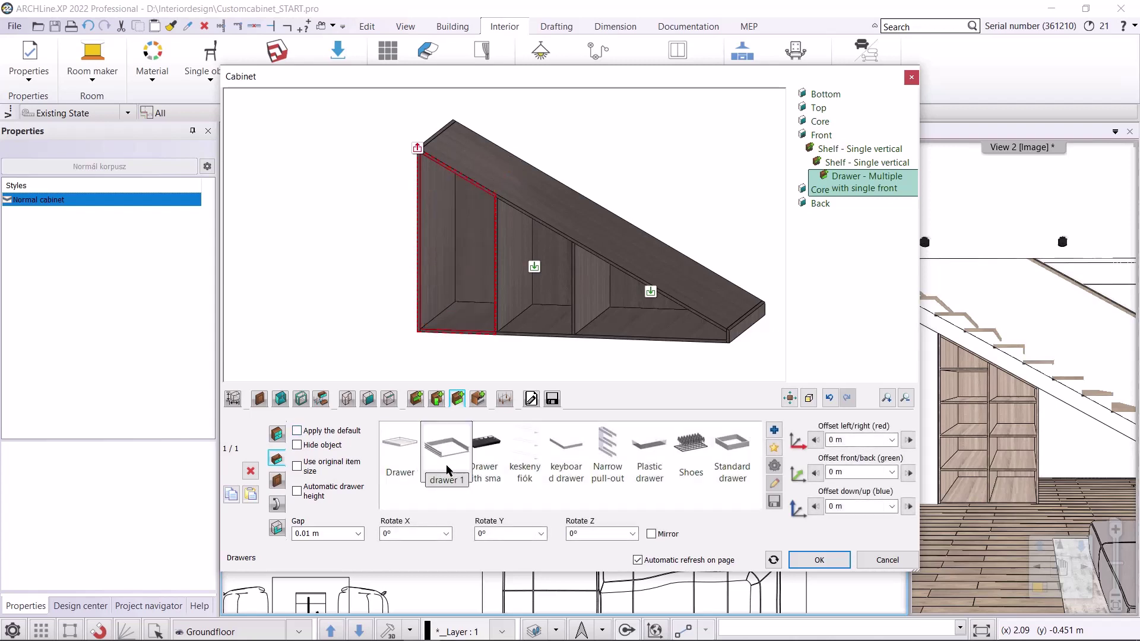
pyautogui.click(416, 450)
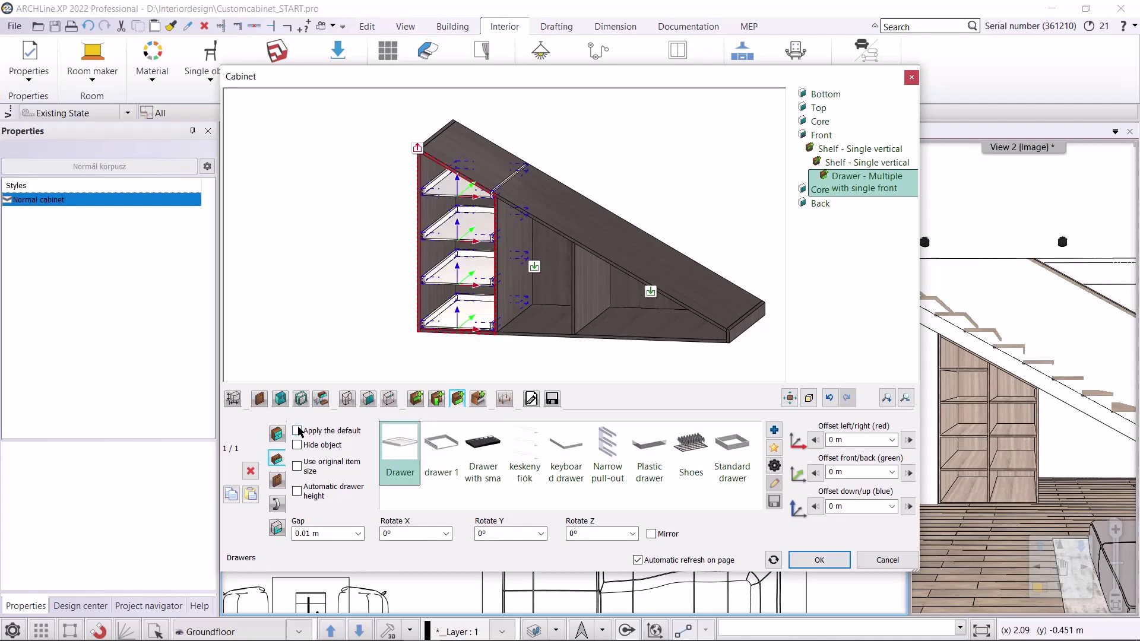
# Set the first distance of the four drawers in the tallest compartment to 0.35 m
pyautogui.click(277, 435)
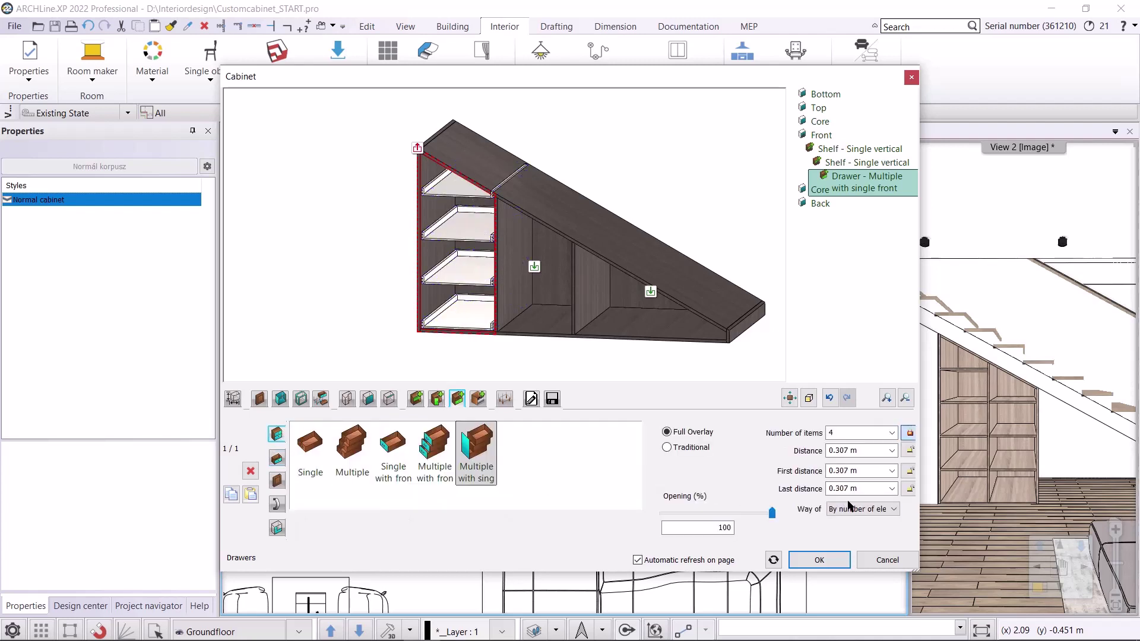
pyautogui.moveTo(858, 472); pyautogui.dragTo(842, 477)
pyautogui.press('BackSpace')
pyautogui.press('BackSpace')
pyautogui.write('5')
pyautogui.press('Return')
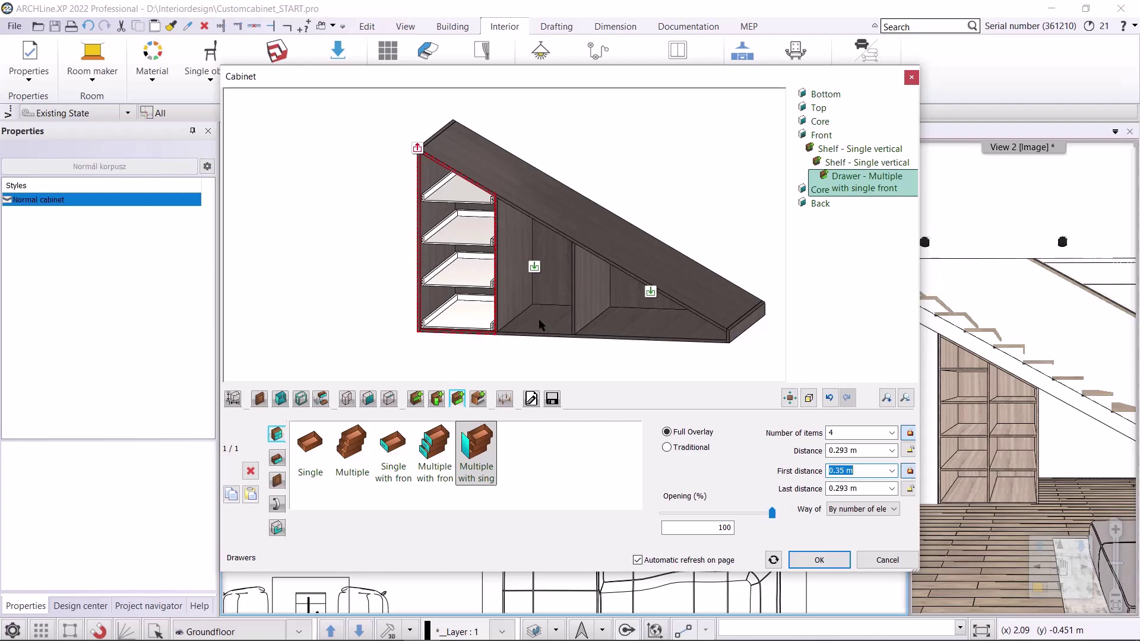
# Add three drawers behind one shared front to the middle compartment
pyautogui.click(534, 277)
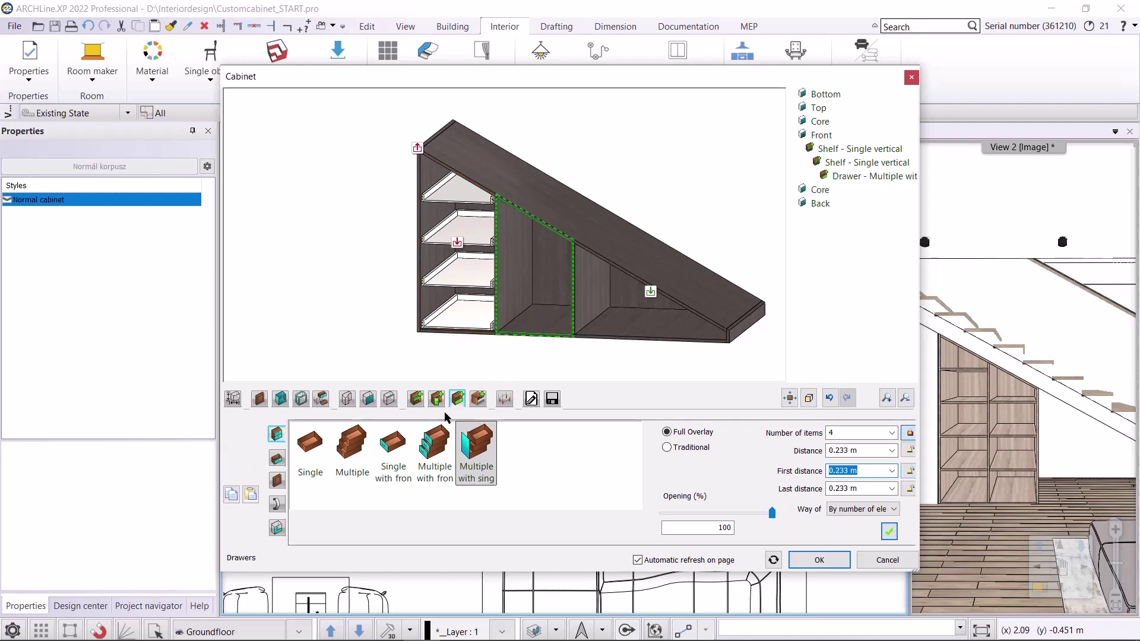
pyautogui.click(892, 433)
pyautogui.click(855, 465)
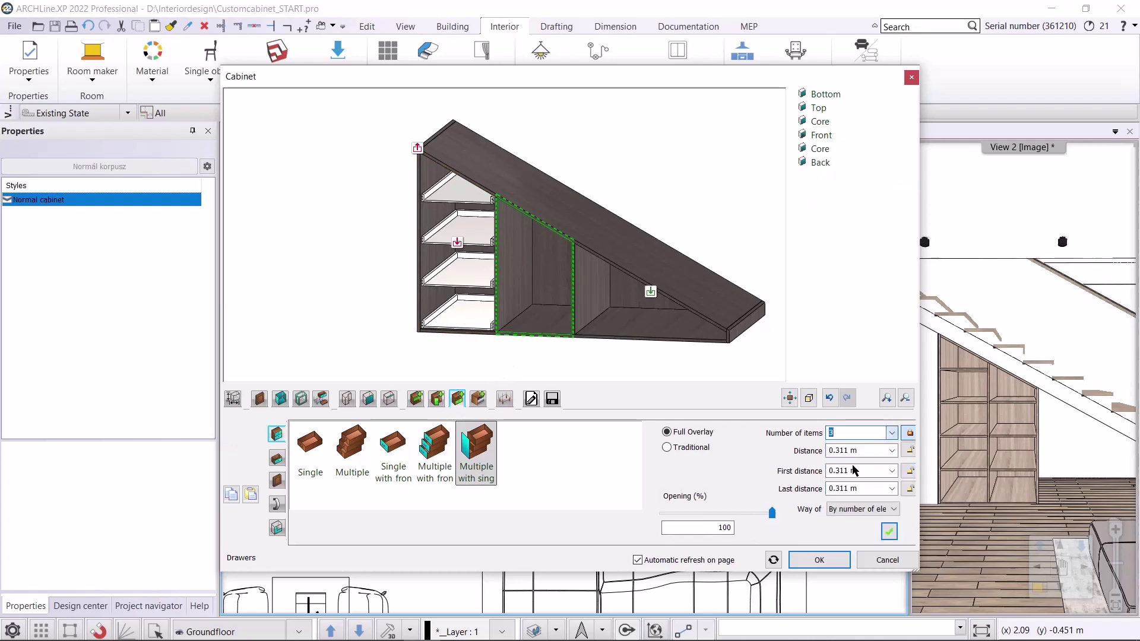
pyautogui.click(887, 531)
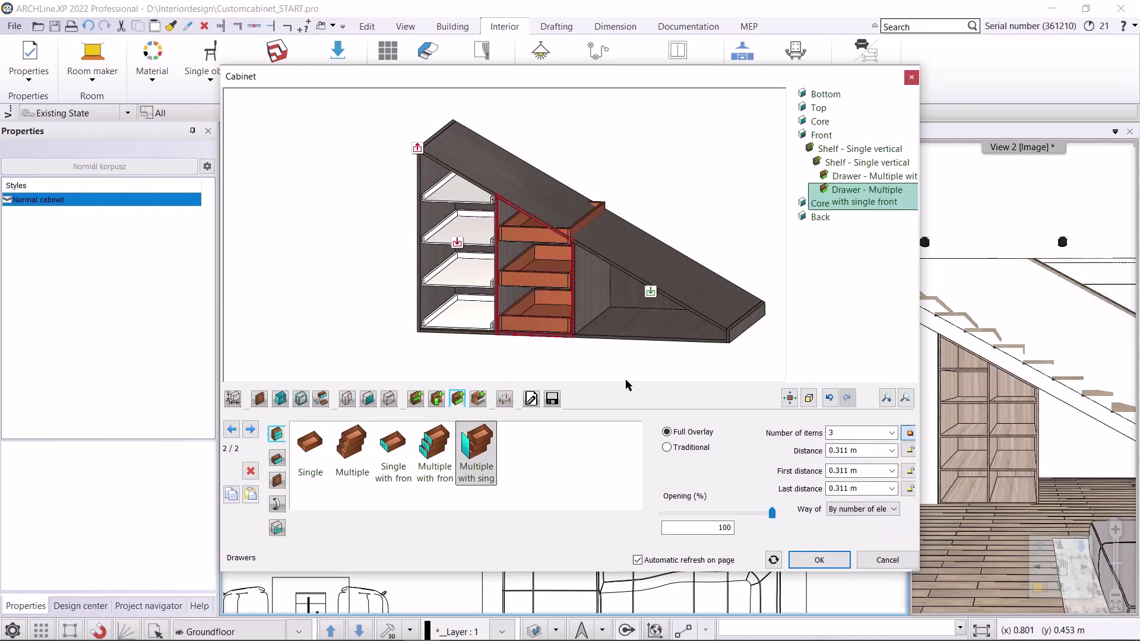
# Override the default drawer object in the middle compartment with the model named Drawer
pyautogui.click(277, 460)
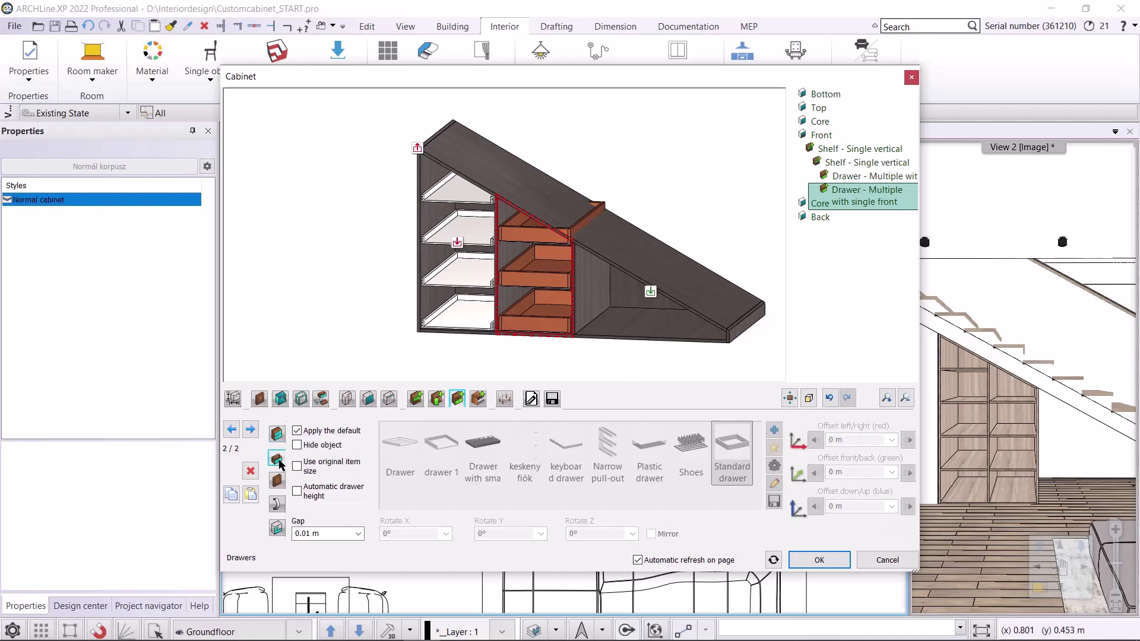
pyautogui.click(297, 432)
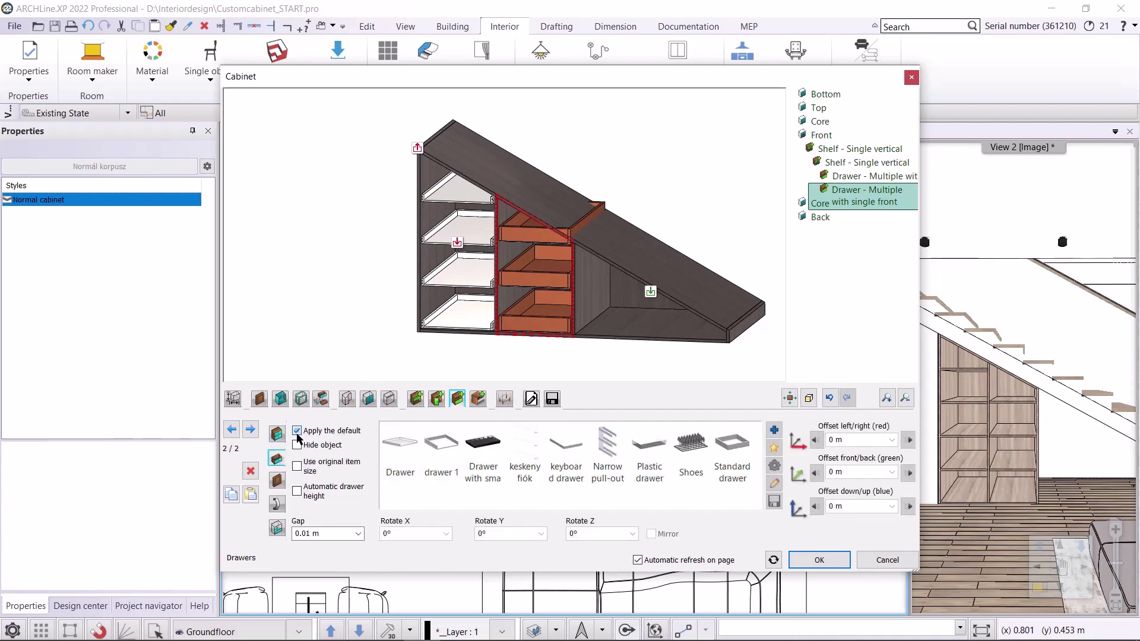
pyautogui.click(407, 464)
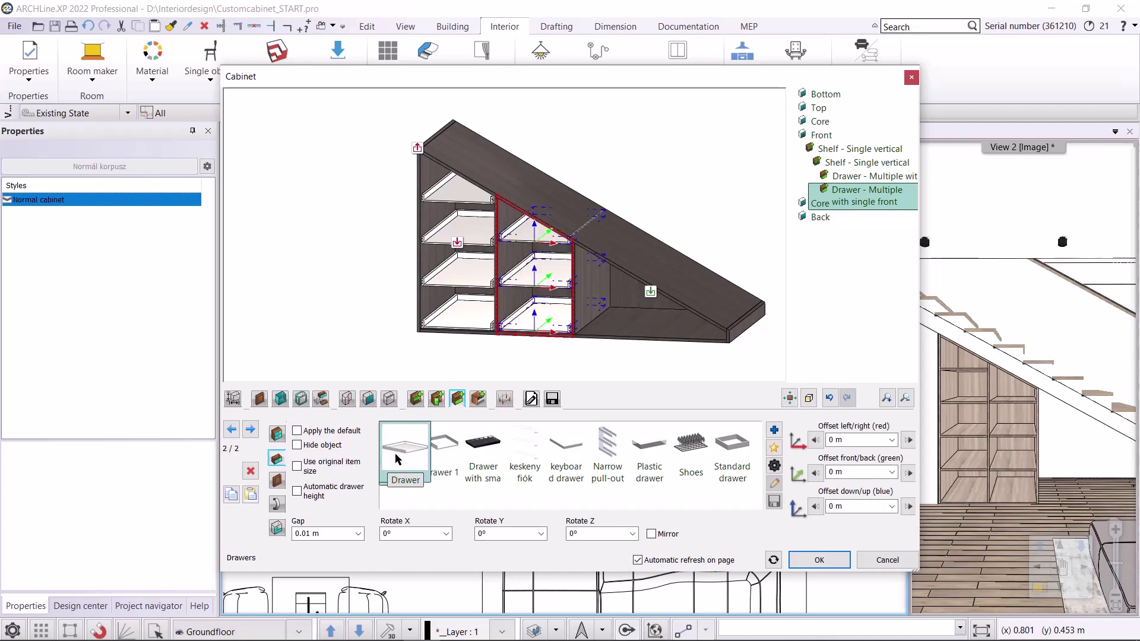
# Set the first distance of the three drawers in the middle compartment to 0.35 m
pyautogui.click(276, 434)
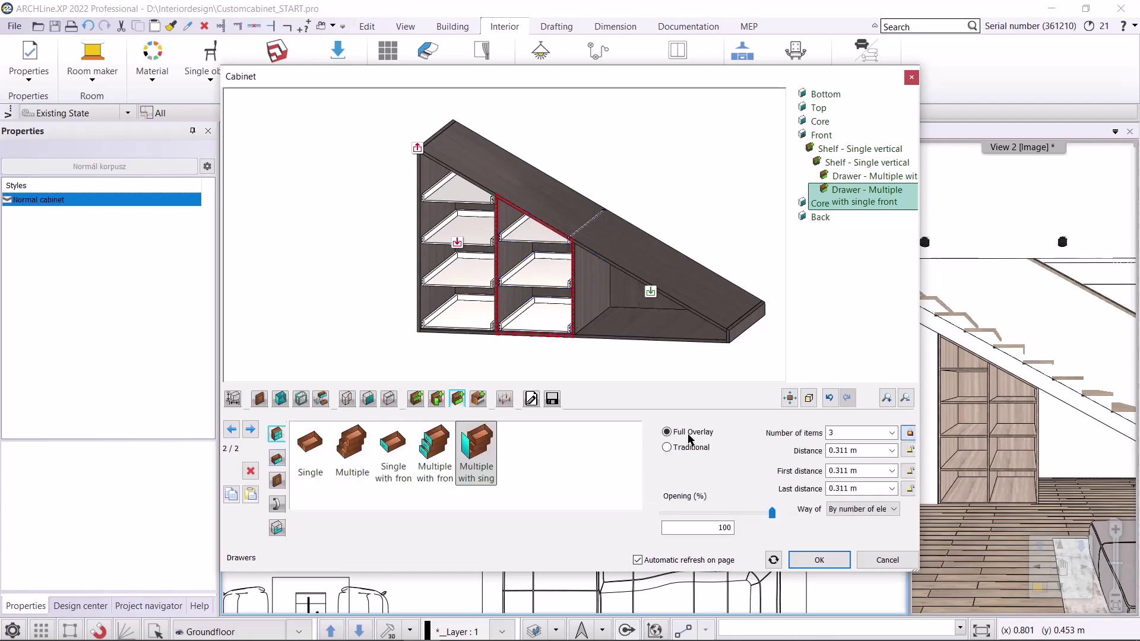
pyautogui.moveTo(858, 470)
pyautogui.mouseDown()
pyautogui.moveTo(829, 470)
pyautogui.moveTo(840, 470)
pyautogui.mouseUp()
pyautogui.write('5')
pyautogui.press('Return')
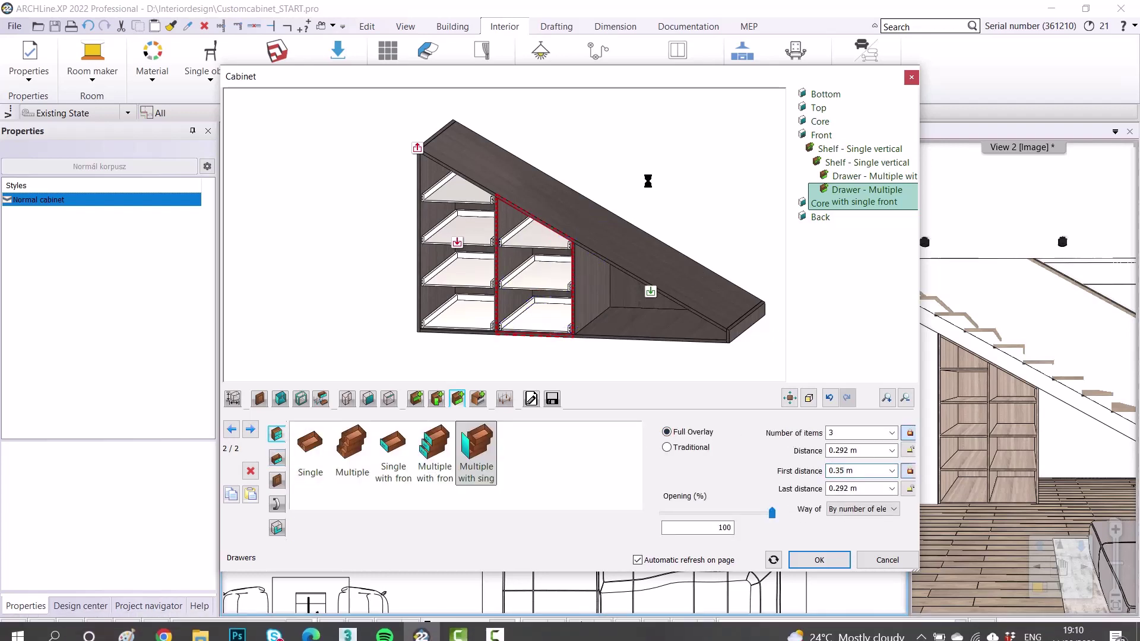
# Add a single drawer with front to the lowest, triangular compartment of the sloped cabinet
pyautogui.click(651, 301)
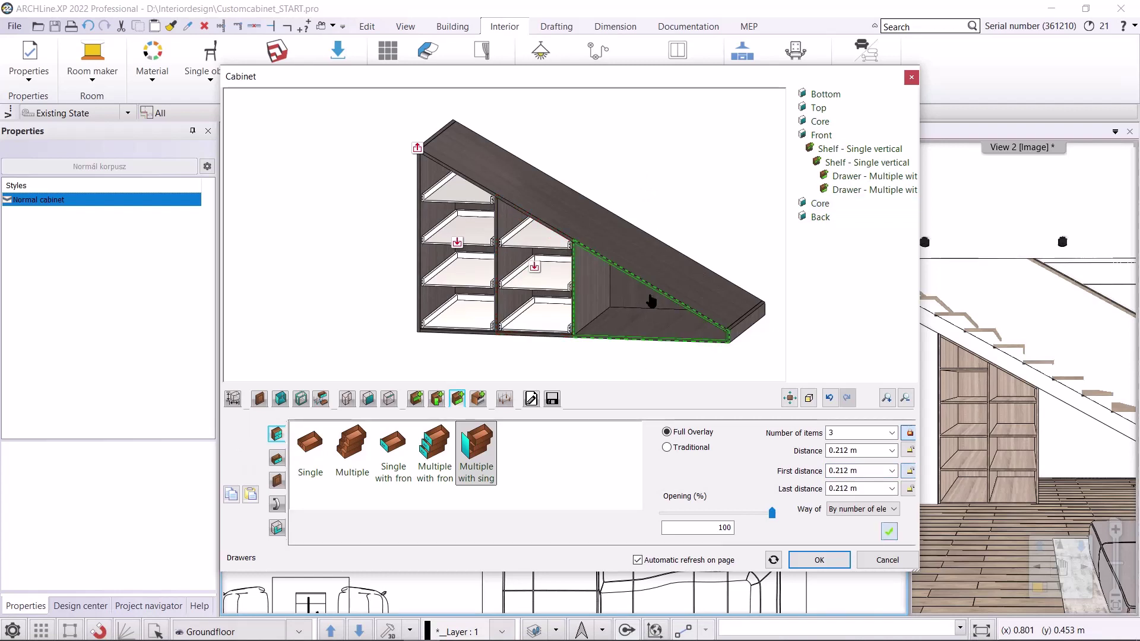
pyautogui.click(384, 456)
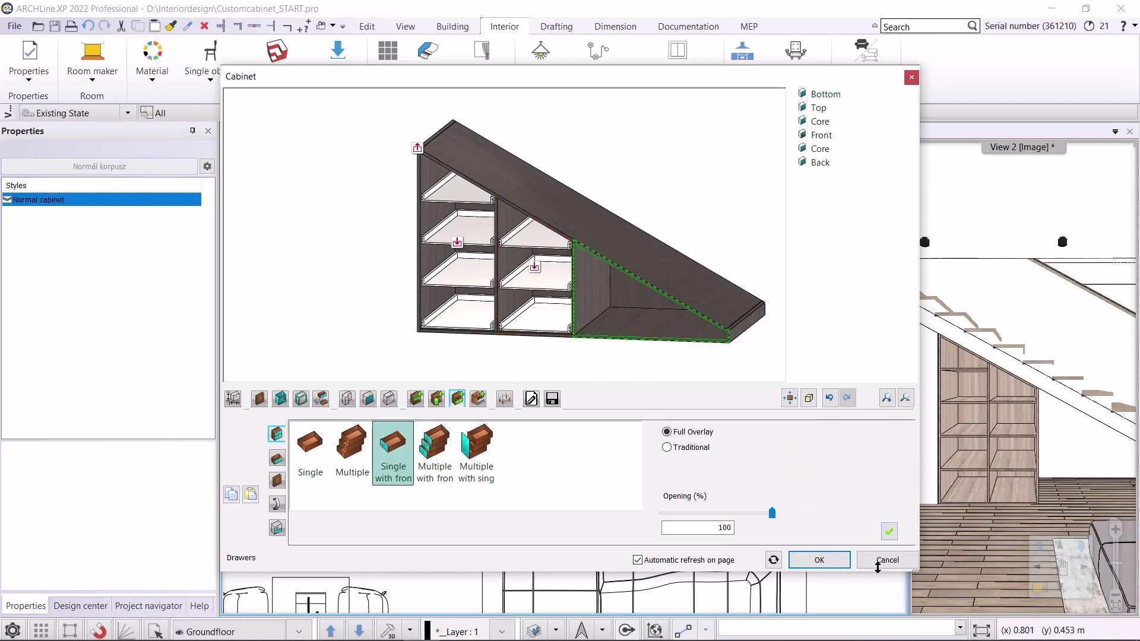
pyautogui.click(888, 531)
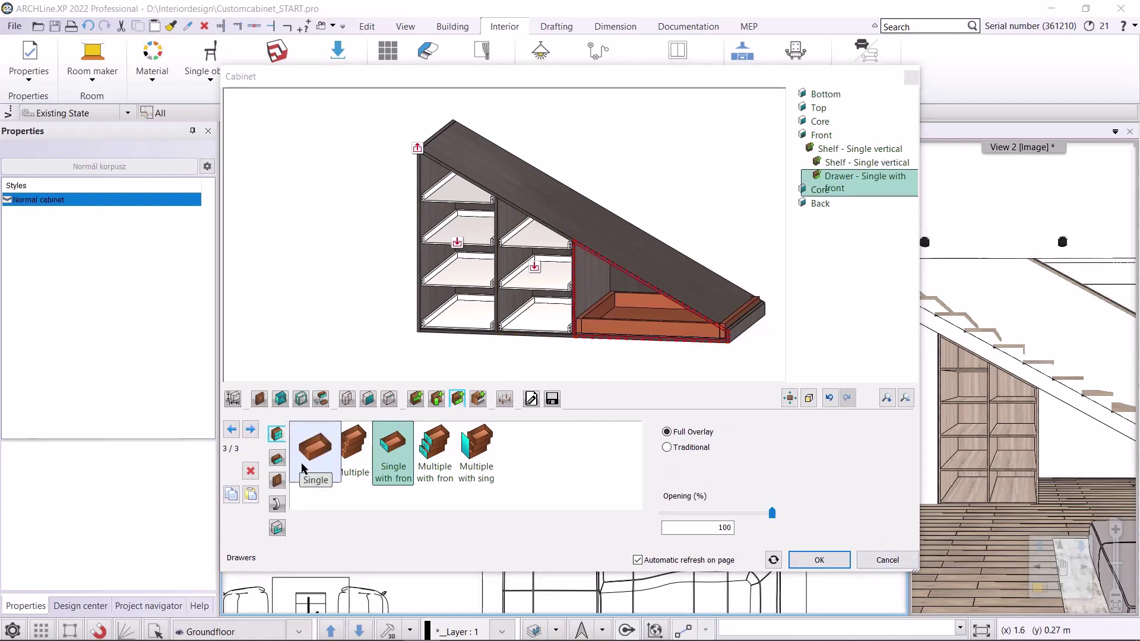
# Override the default drawer object in the triangular compartment with the model named Drawer
pyautogui.click(277, 458)
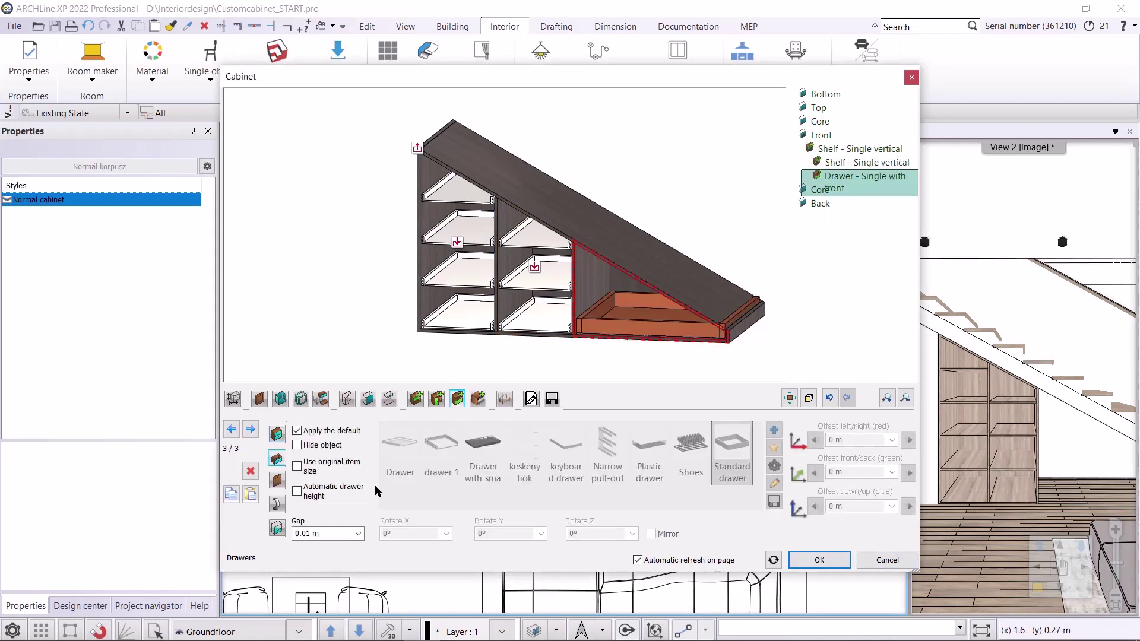
pyautogui.click(335, 431)
pyautogui.click(396, 457)
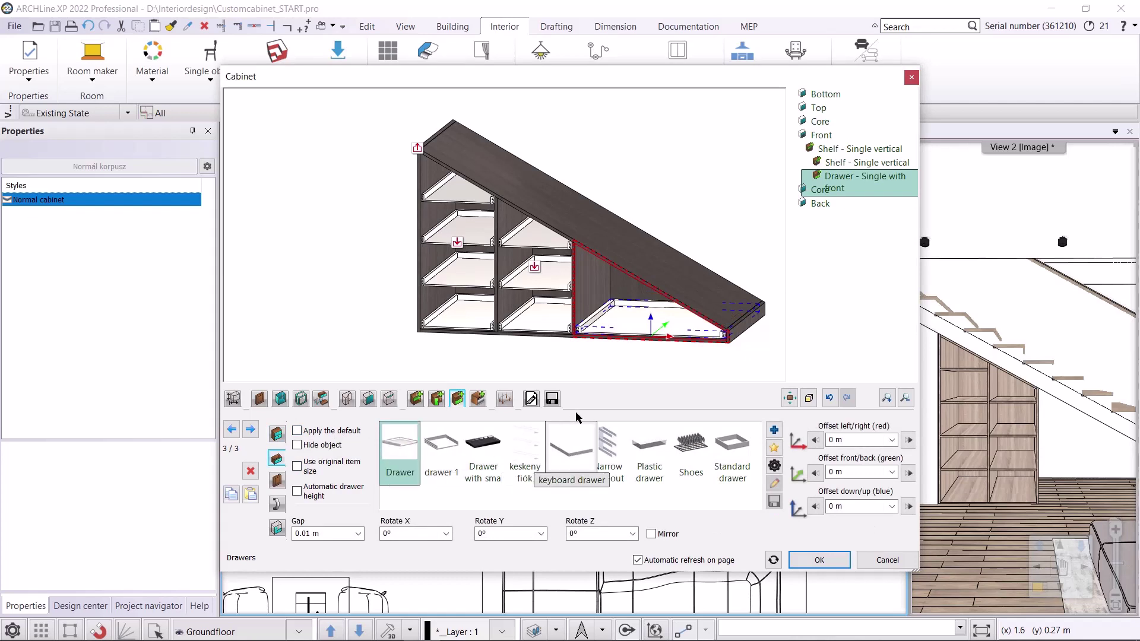
# Preview the cabinet totally open, and set its 3D representation to Closed
pyautogui.moveTo(498, 362); pyautogui.dragTo(522, 351)
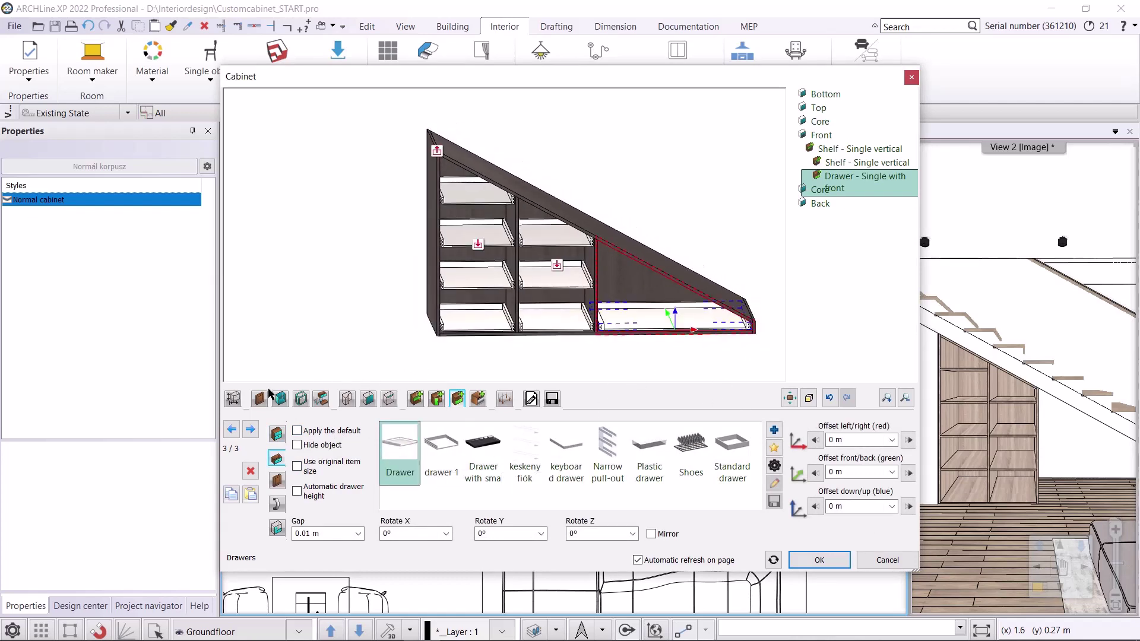
pyautogui.click(232, 398)
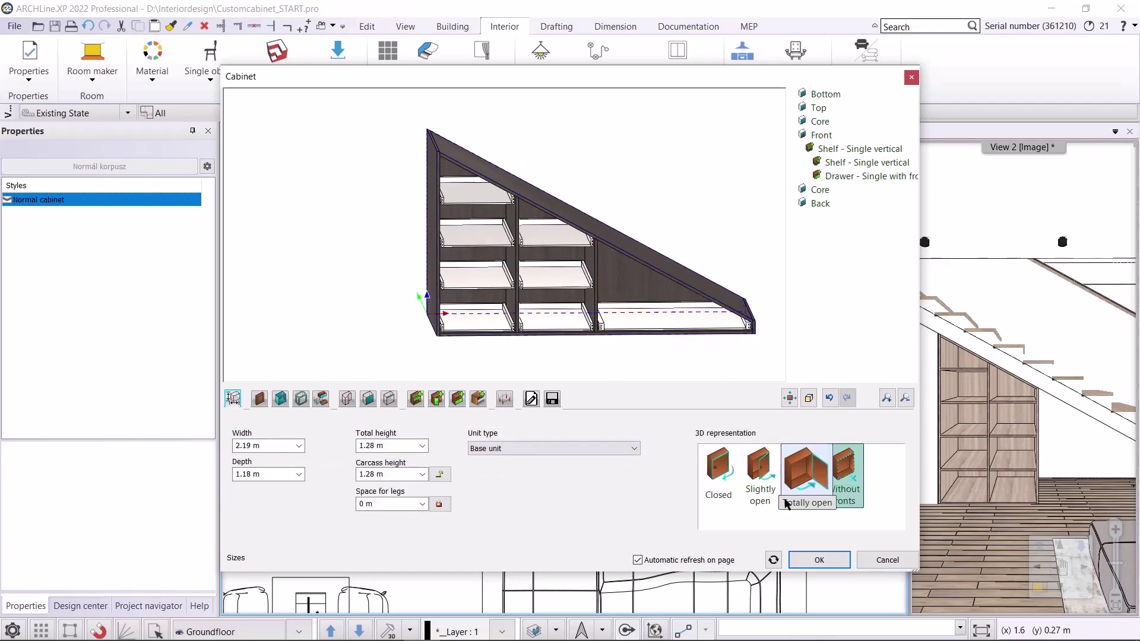
pyautogui.click(731, 480)
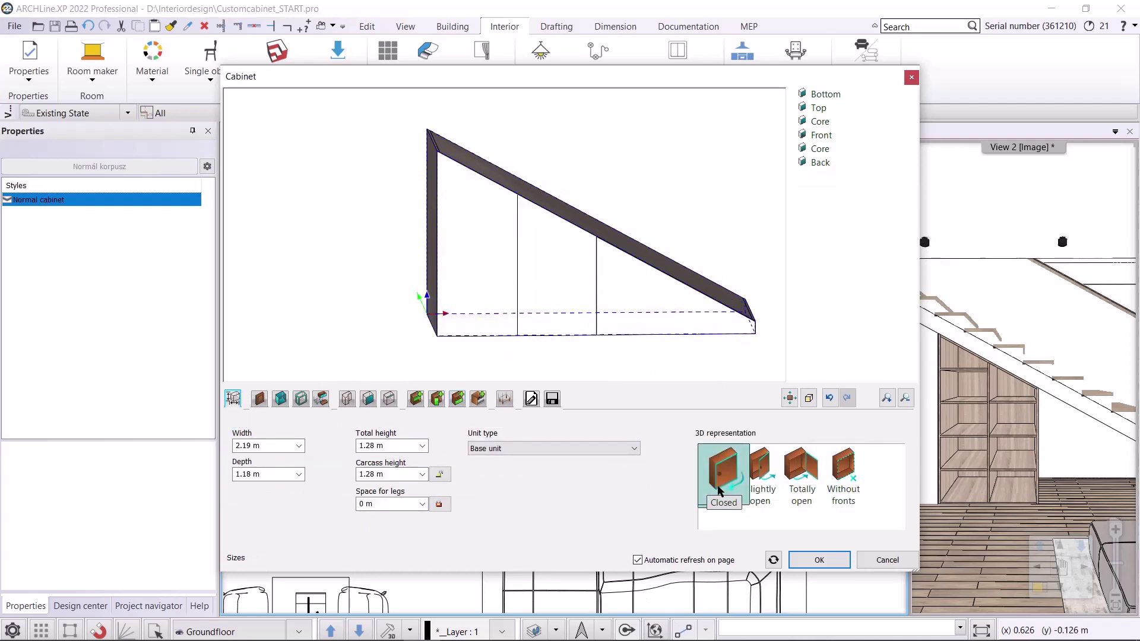
pyautogui.click(798, 484)
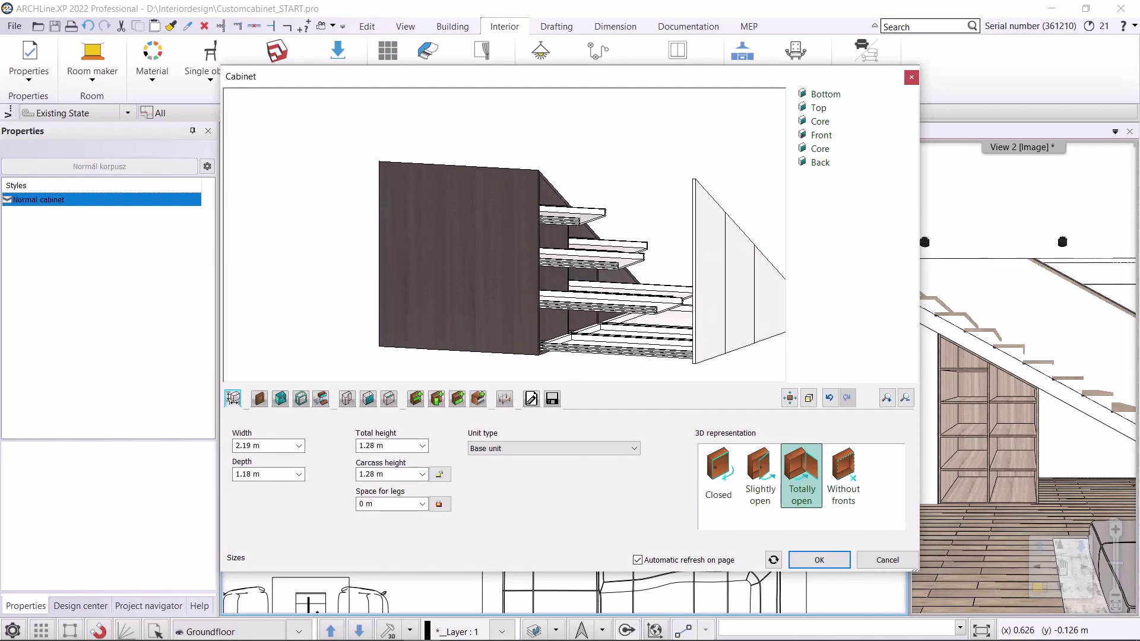
pyautogui.click(718, 475)
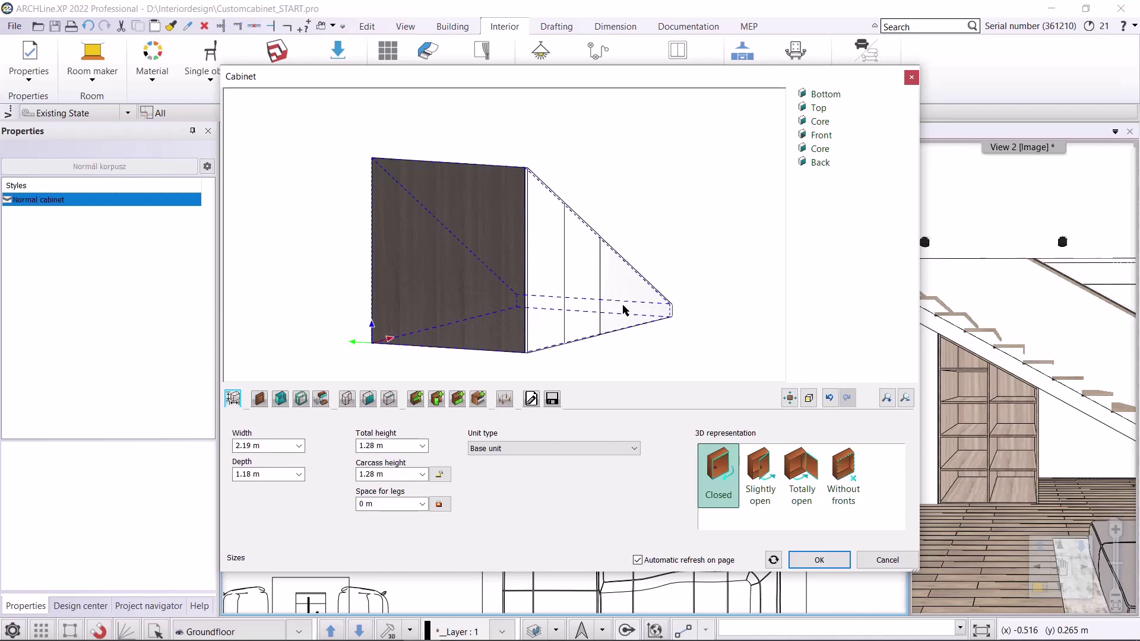
# Override the default front of the triangular compartment's drawer with WS front vertical
pyautogui.click(623, 289)
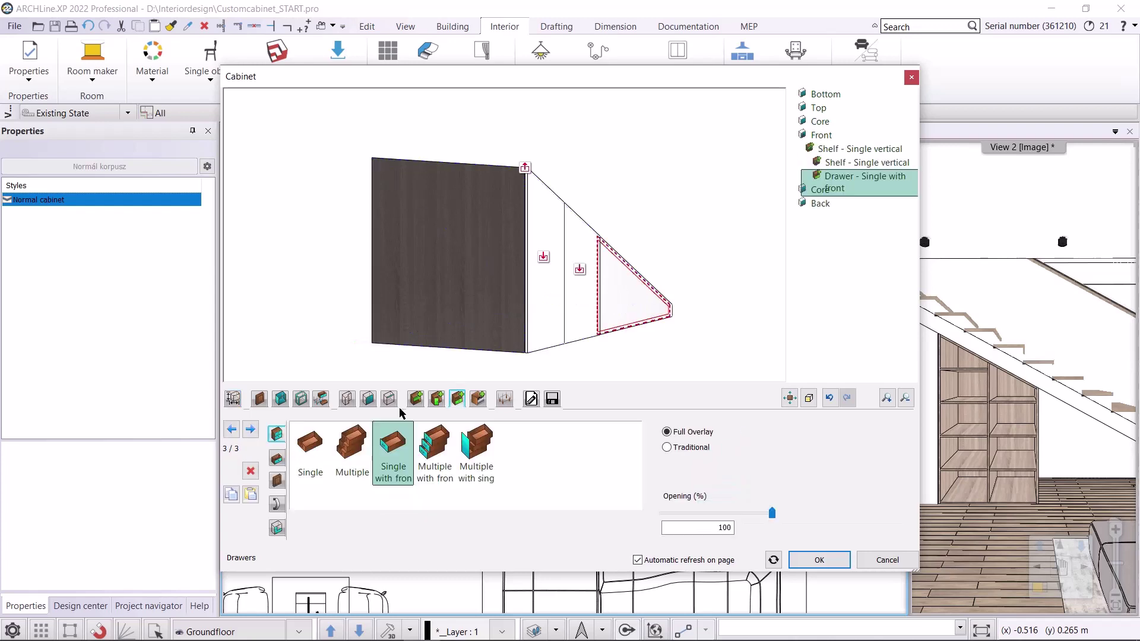
pyautogui.click(278, 480)
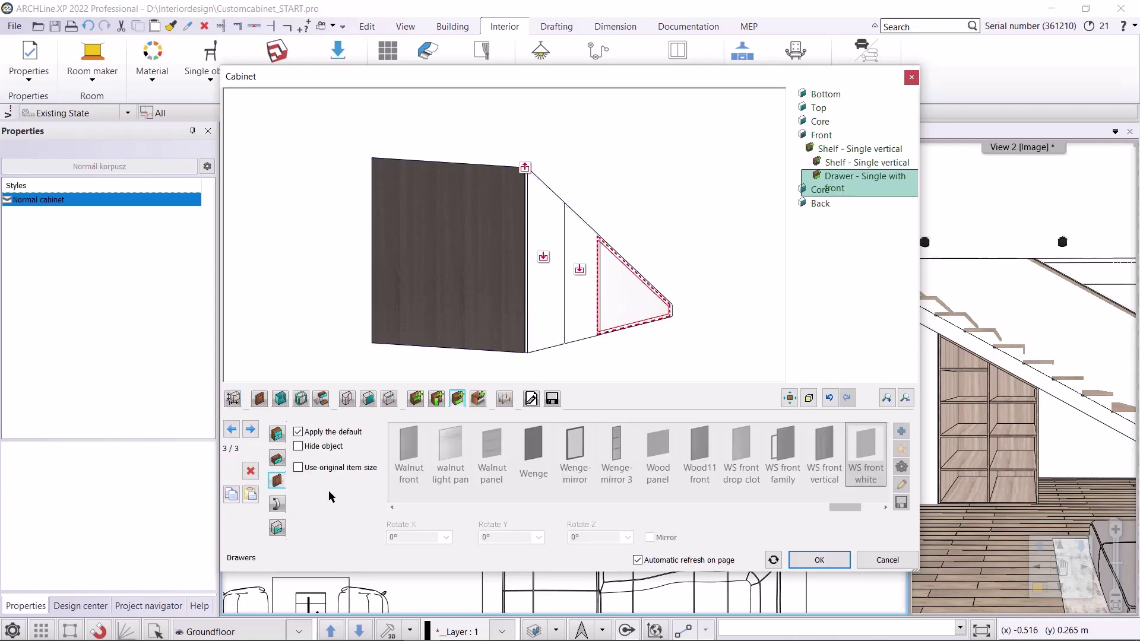
pyautogui.click(313, 435)
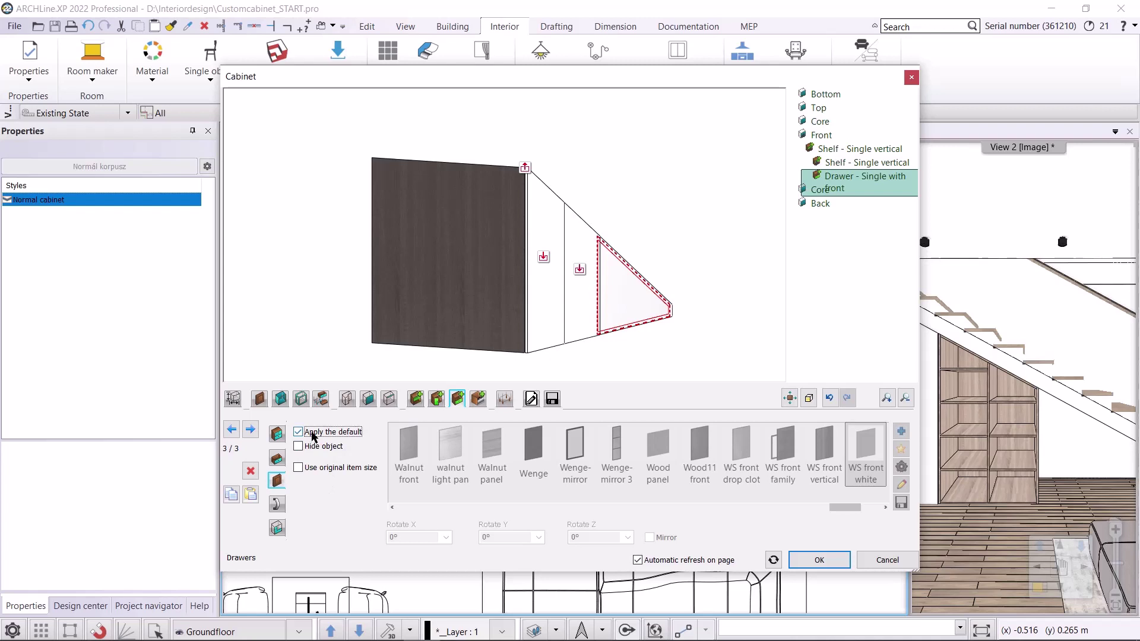
pyautogui.click(824, 457)
pyautogui.moveTo(692, 371); pyautogui.dragTo(641, 372)
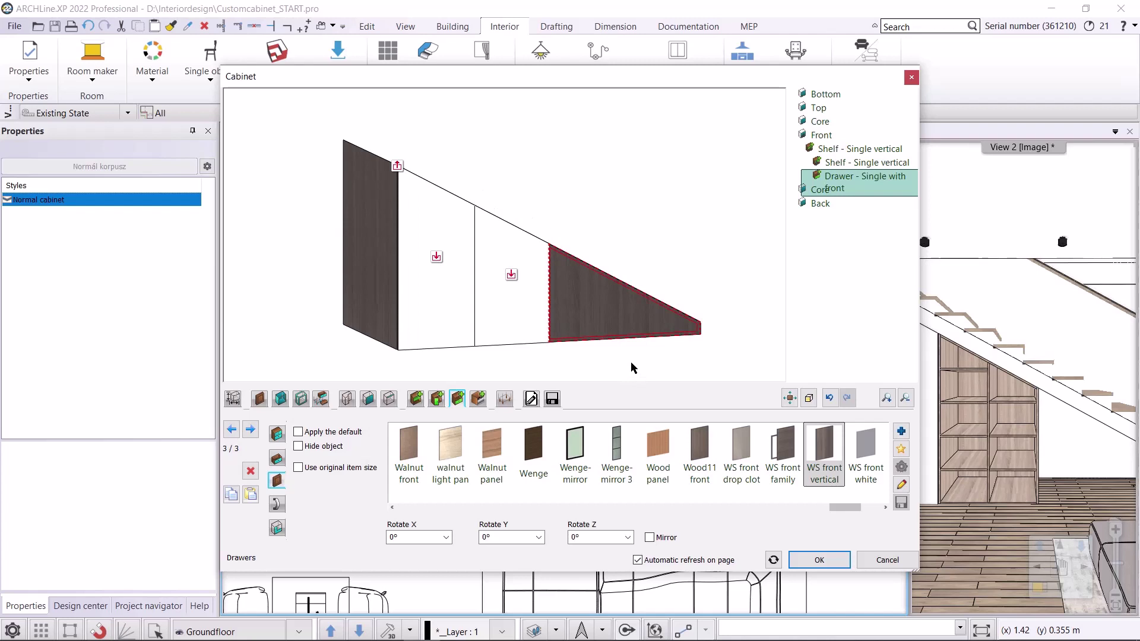
# Save the cabinet to the library as Cabinet4 in category MY, sub category Cabinet
pyautogui.click(551, 398)
pyautogui.click(869, 465)
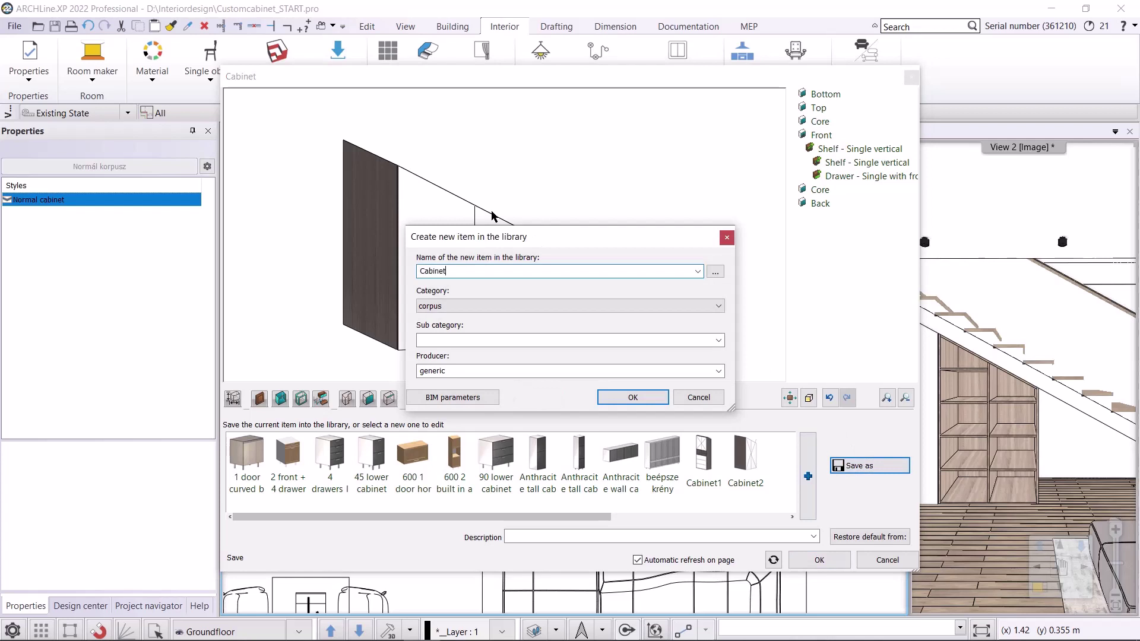
pyautogui.click(656, 306)
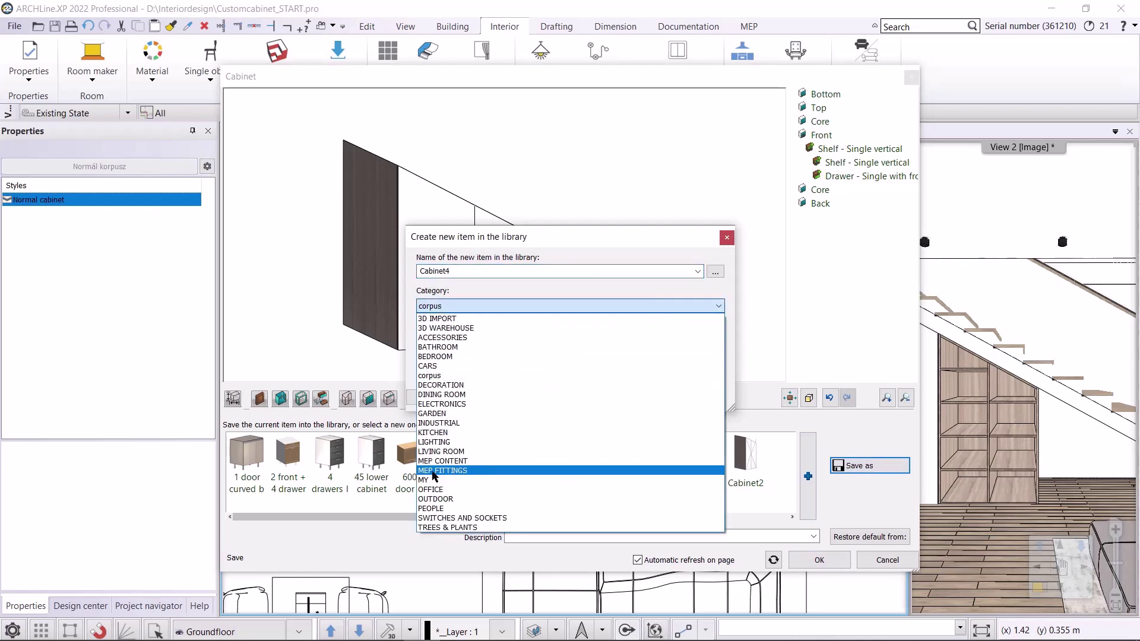
pyautogui.click(438, 470)
pyautogui.click(718, 339)
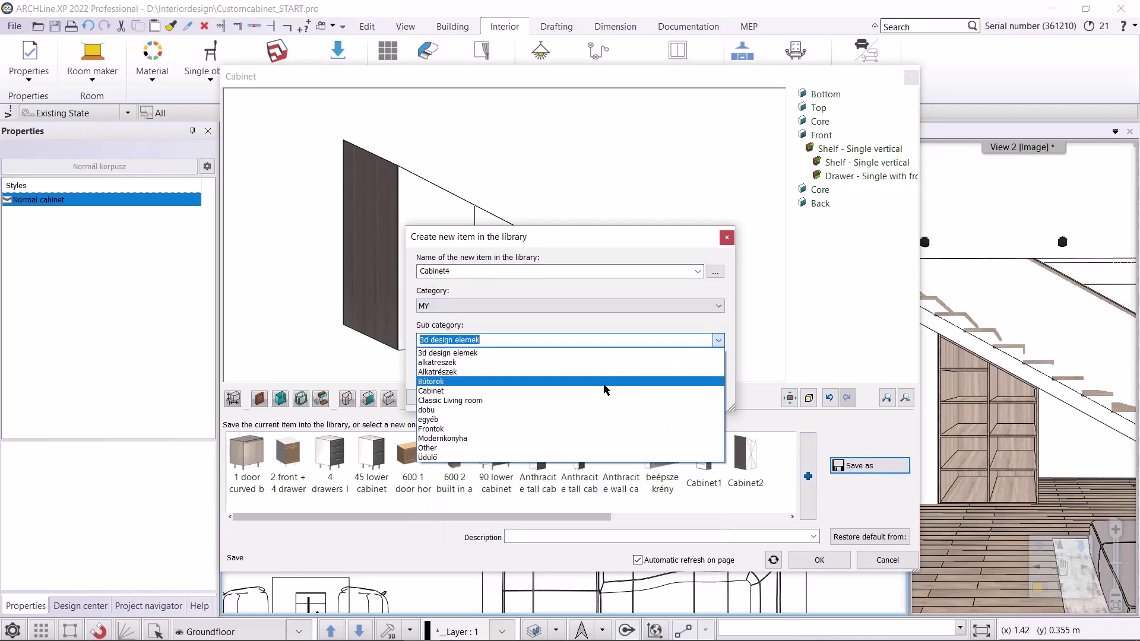
pyautogui.click(520, 410)
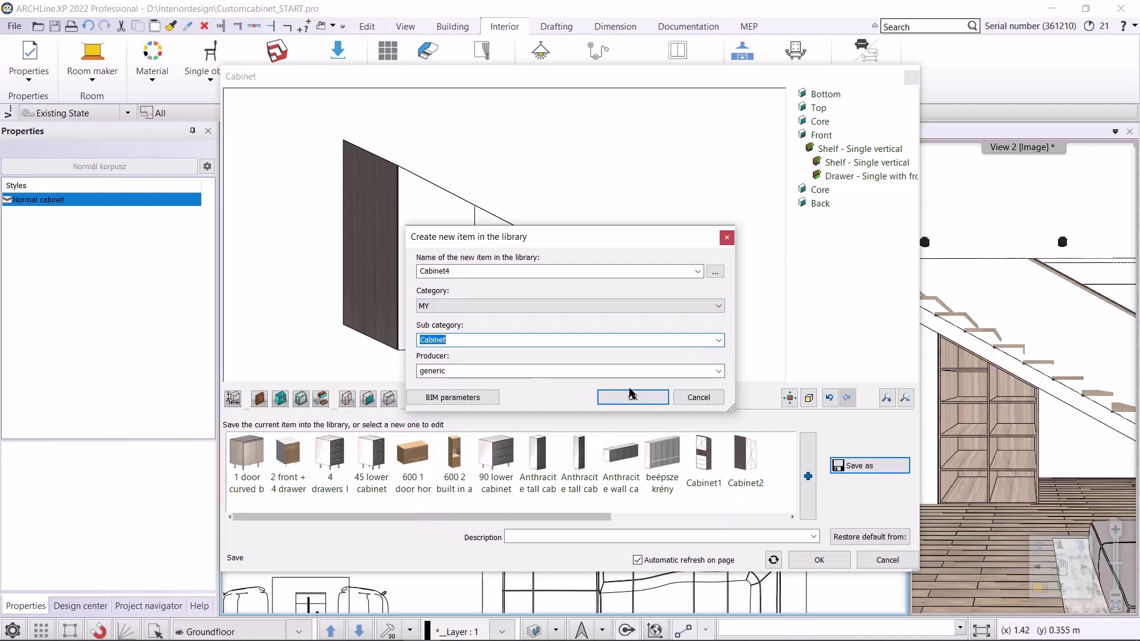
pyautogui.click(634, 396)
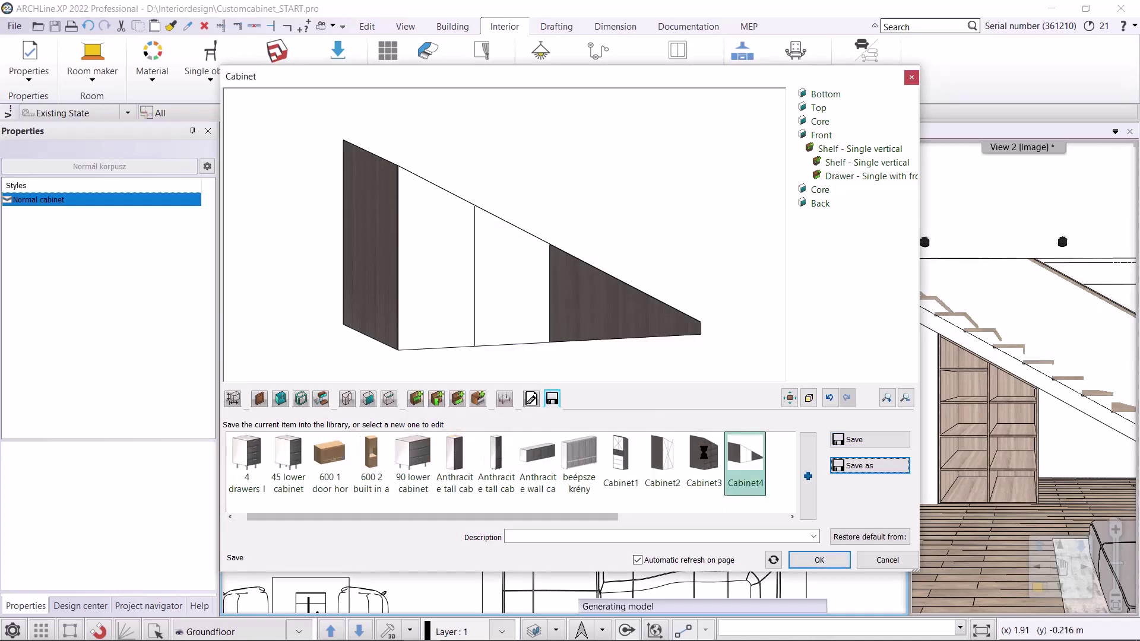
# Accept the cabinet with its relative elevation, place it under the lower part of the stairs on the floor plan, and show View 2
pyautogui.click(833, 562)
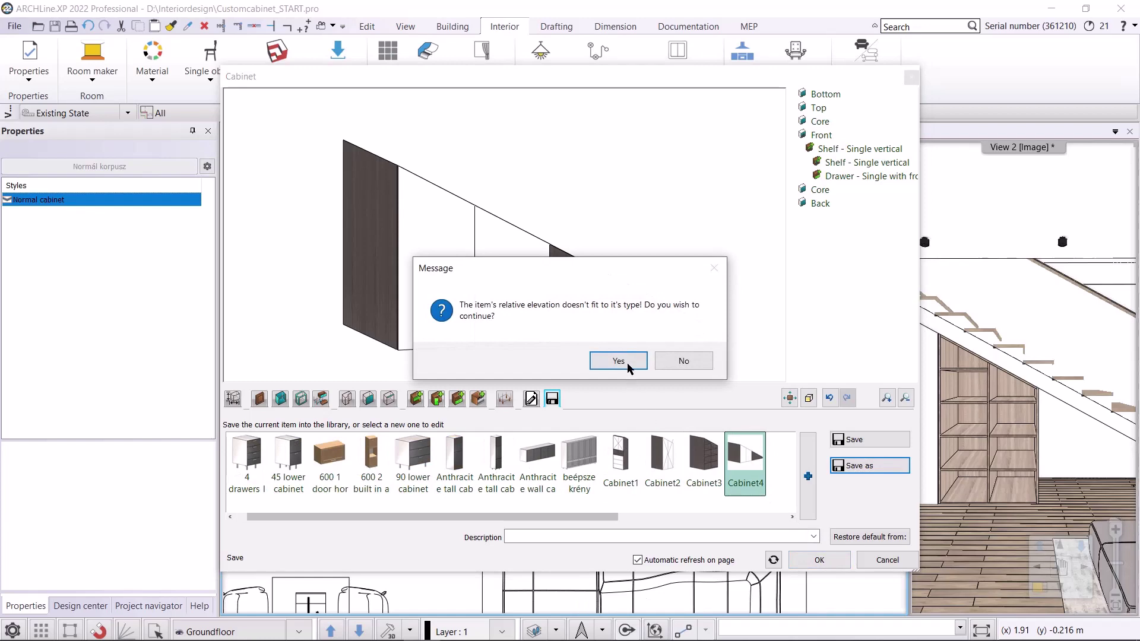
pyautogui.click(622, 361)
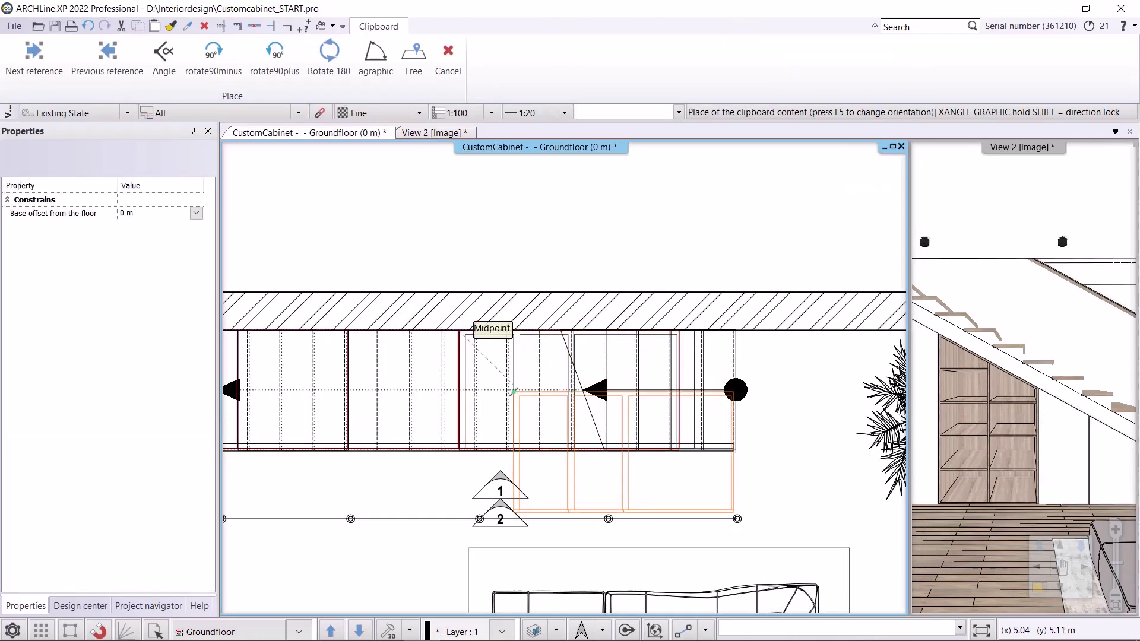
pyautogui.click(514, 392)
pyautogui.click(418, 133)
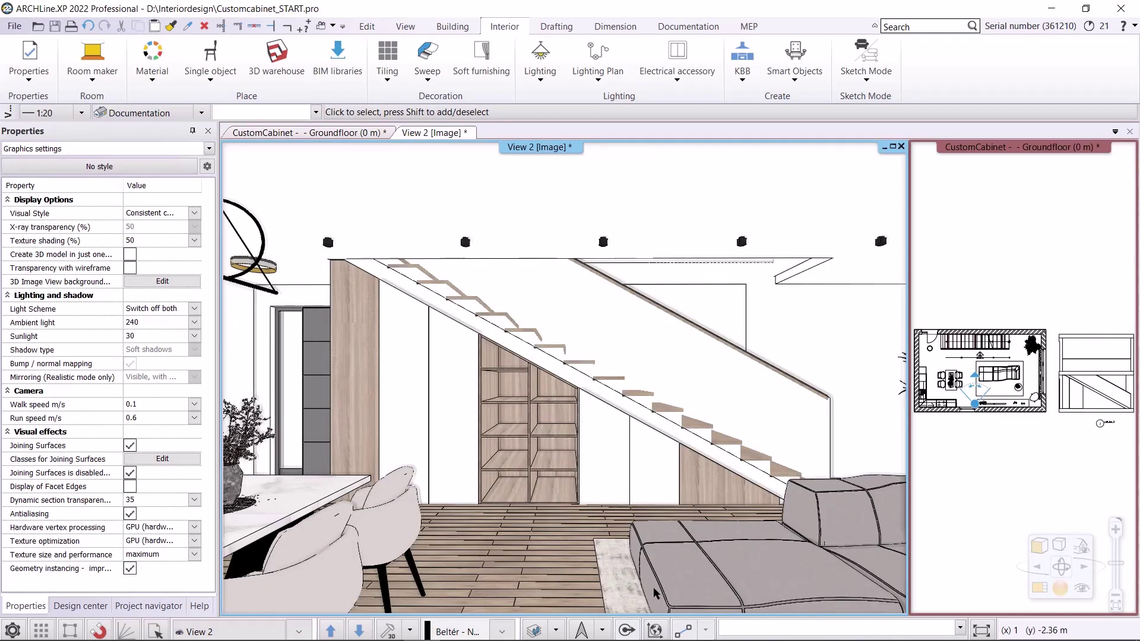
# Turn on all layers of the ground floor plan with Layer Walk, including Decoration, and rebuild the 3D model
pyautogui.click(969, 449)
pyautogui.click(560, 630)
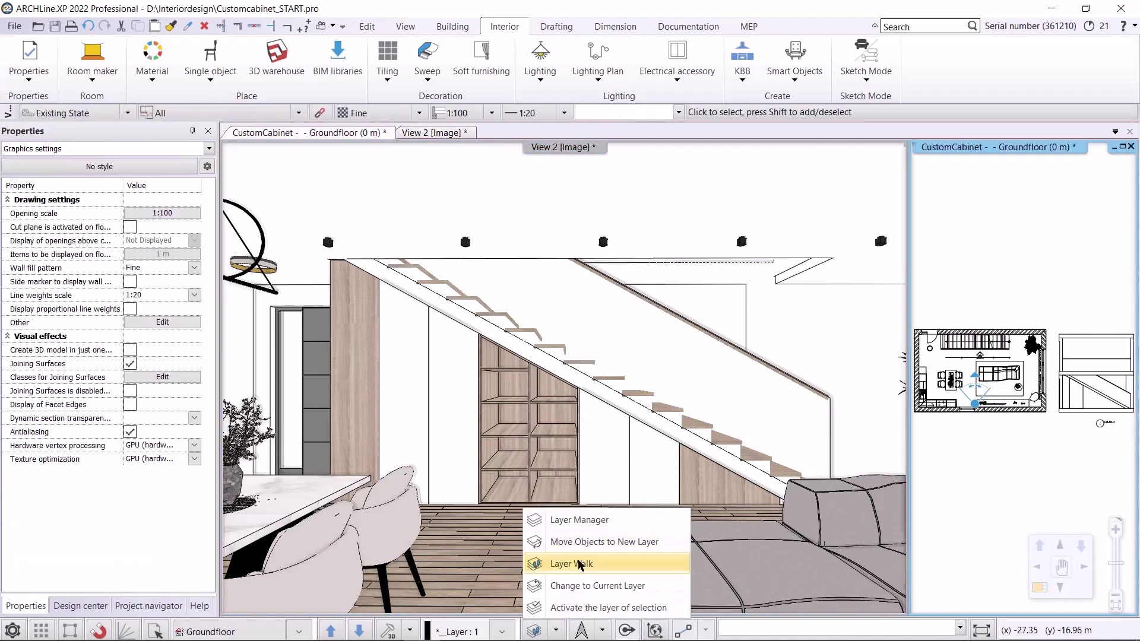
pyautogui.click(571, 564)
pyautogui.click(896, 236)
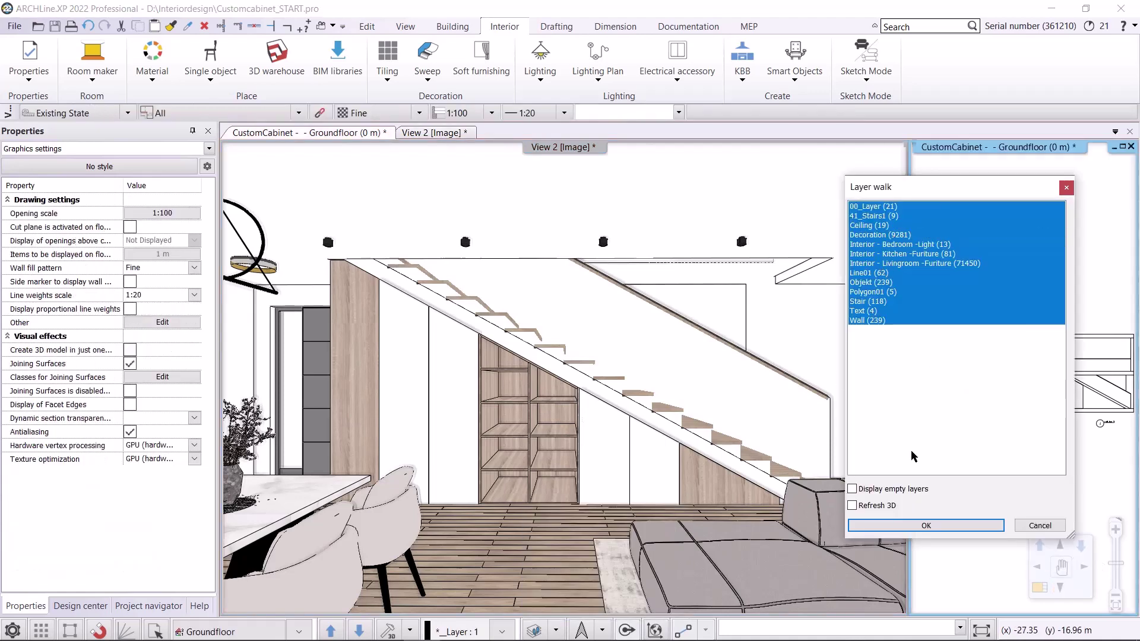
pyautogui.click(926, 524)
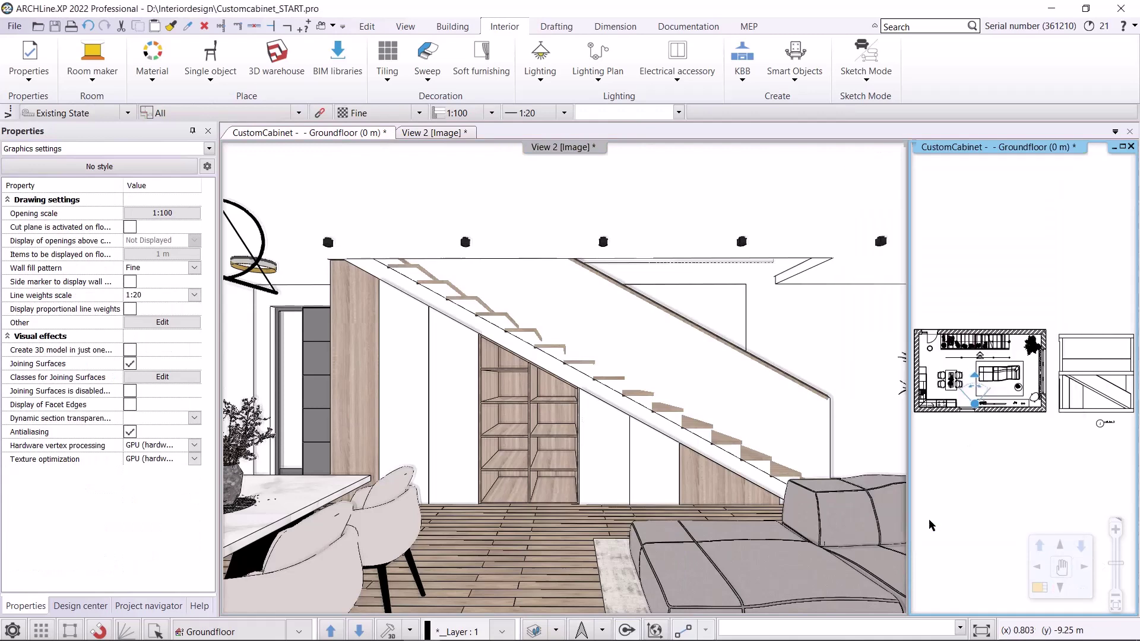
pyautogui.click(389, 632)
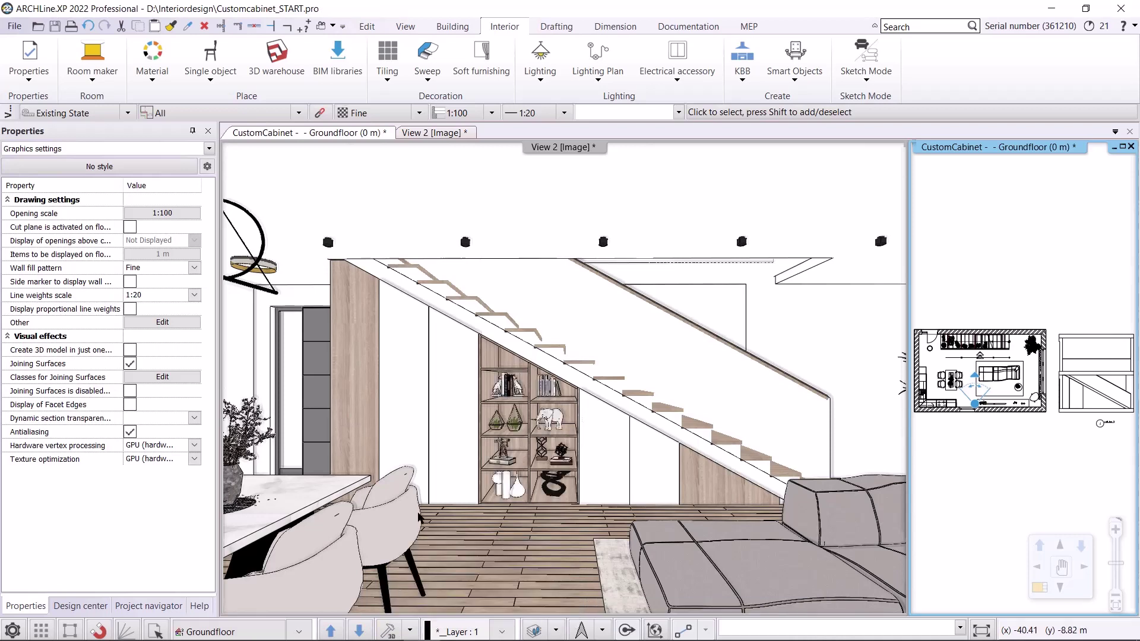
# Open the tall cabinet's door and the drawer cabinet's fronts in View 2 to examine the interiors
pyautogui.click(440, 394)
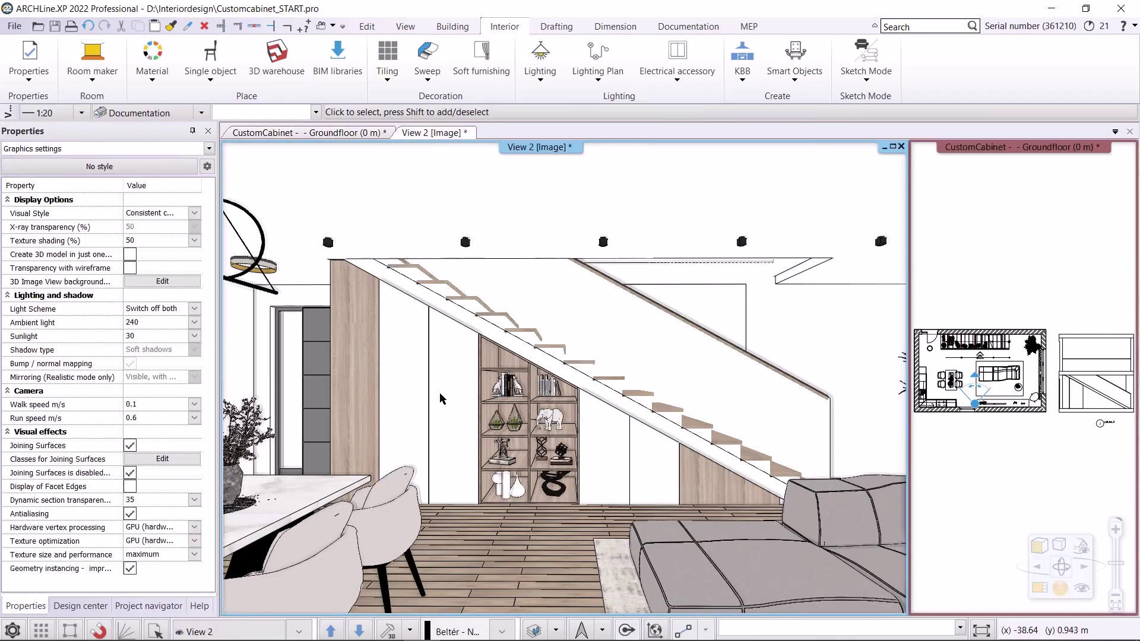
pyautogui.click(439, 393)
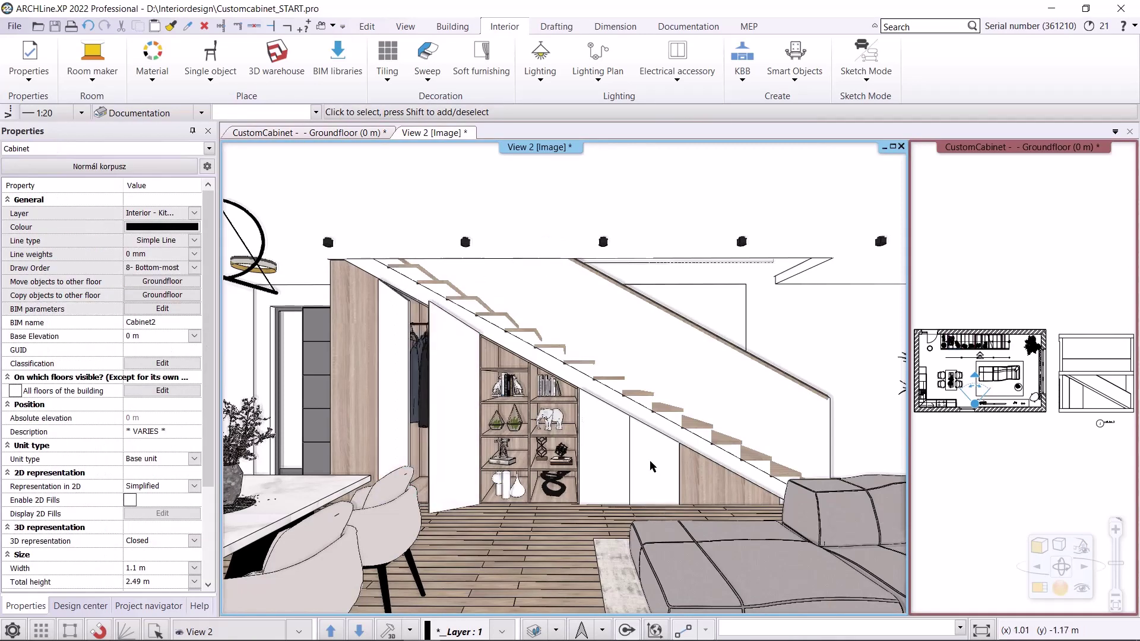
pyautogui.click(681, 450)
pyautogui.press('Escape')
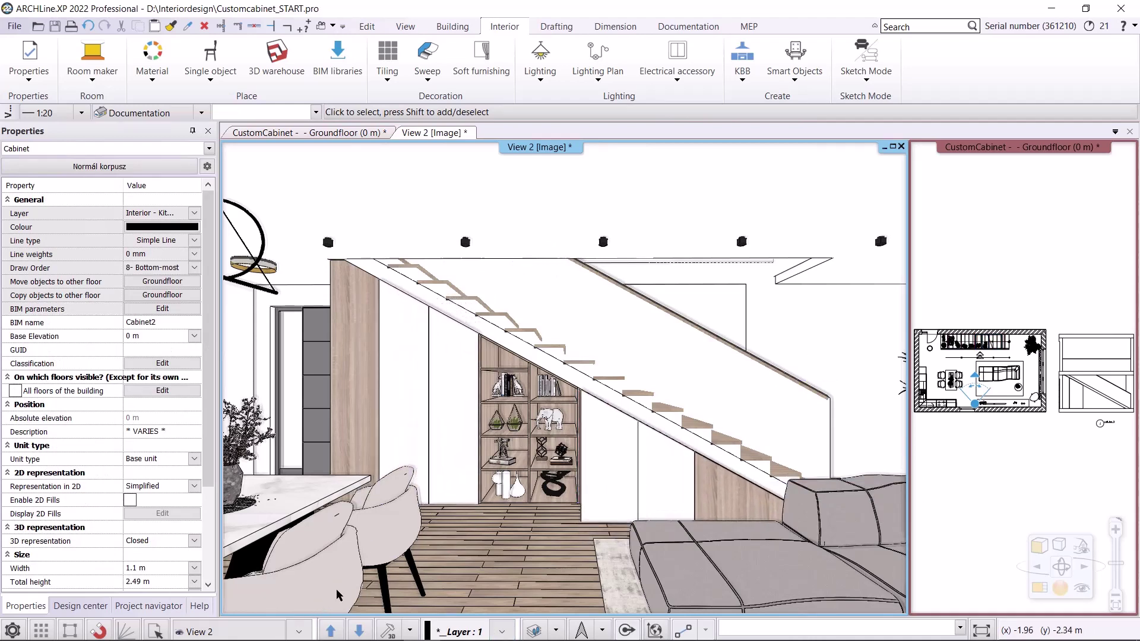
# Switch to the saved 1_Side_view and open the fronts and drawers of the cabinets under the stairs to examine them
pyautogui.click(298, 631)
pyautogui.click(205, 589)
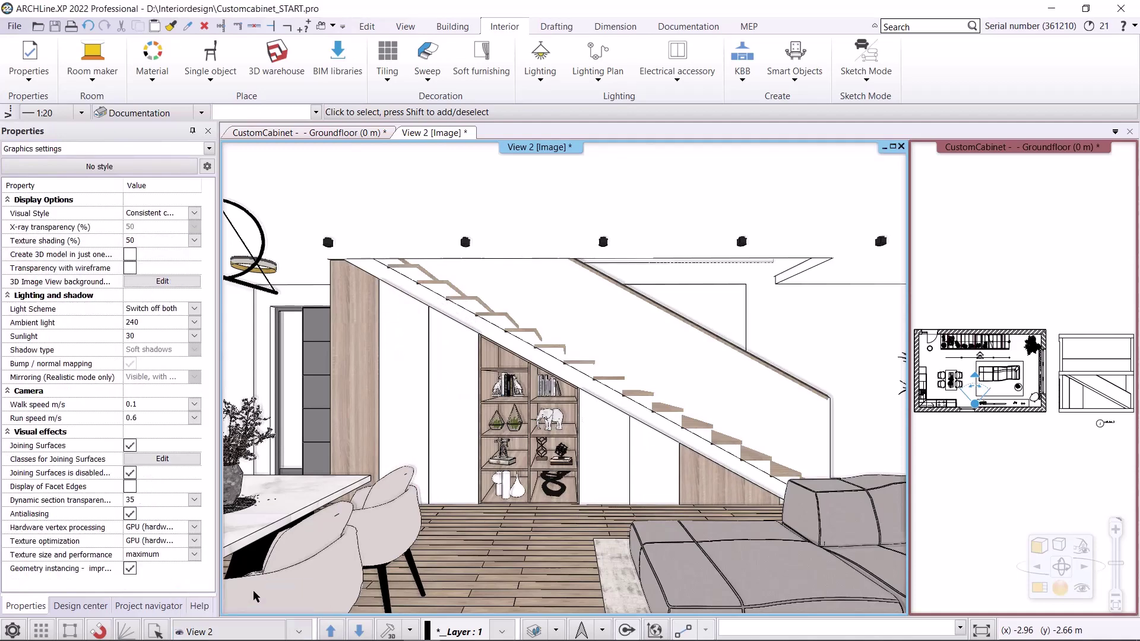
pyautogui.click(400, 479)
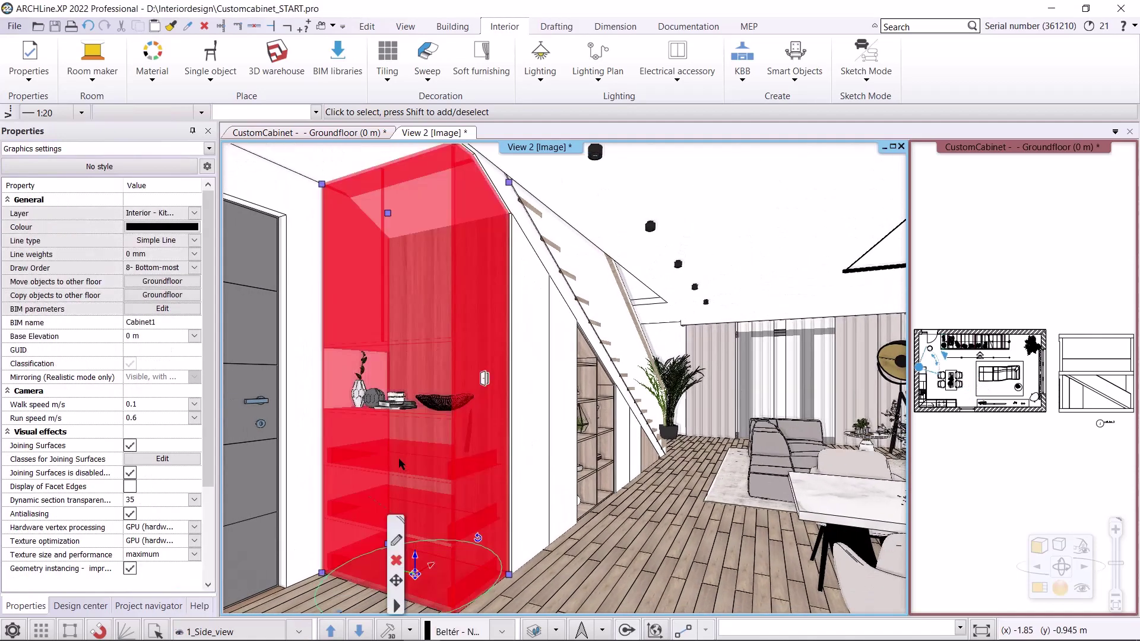
pyautogui.click(615, 442)
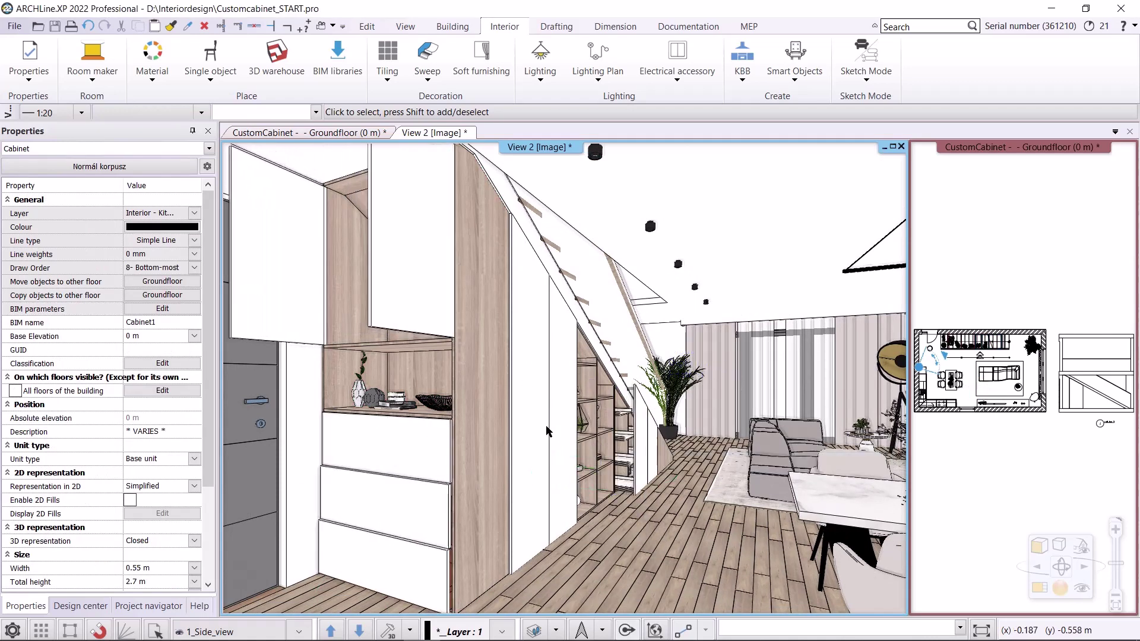
pyautogui.click(566, 432)
pyautogui.click(566, 431)
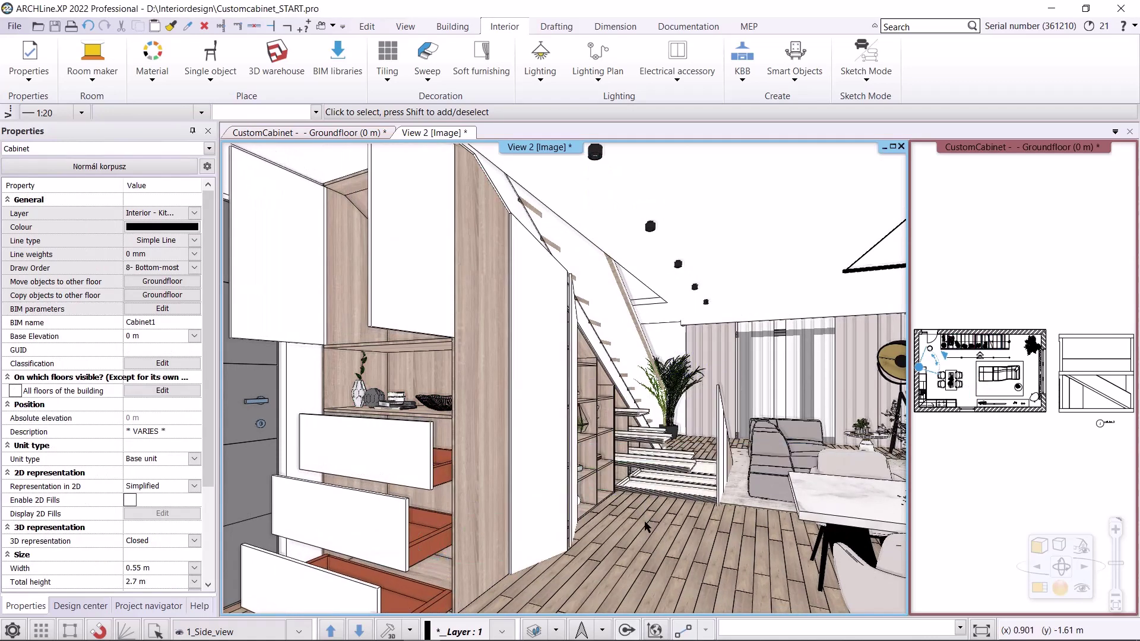